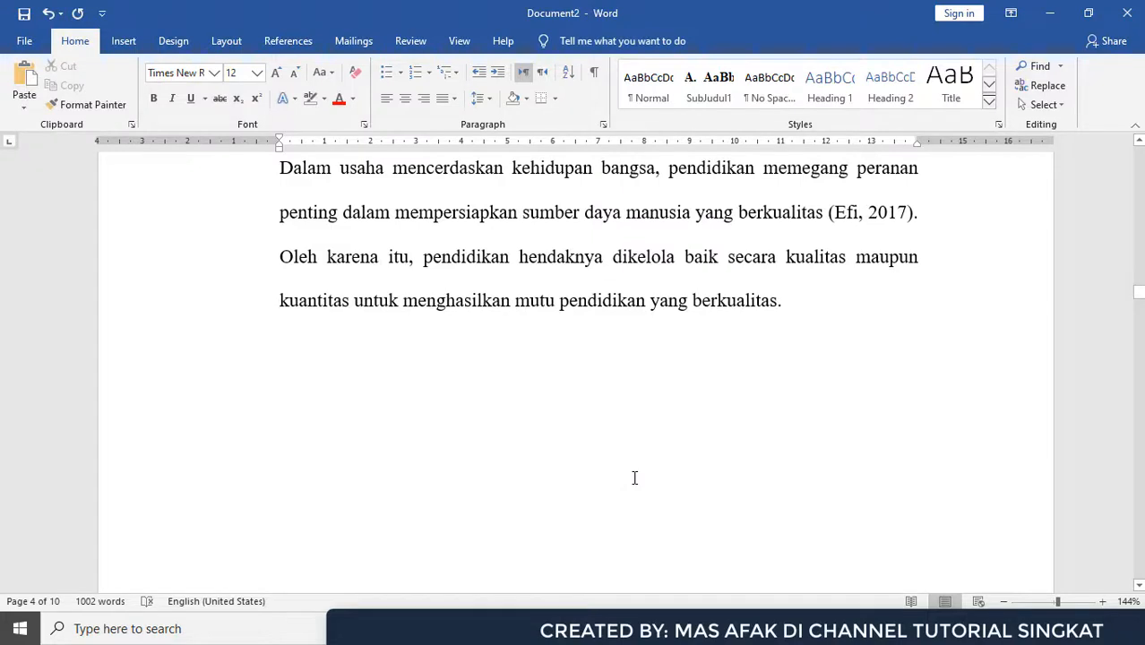
# Look through the front pages, from the Daftar Isi page back through Kata Pengantar to the cover.
pyautogui.scroll(10, 634, 478)
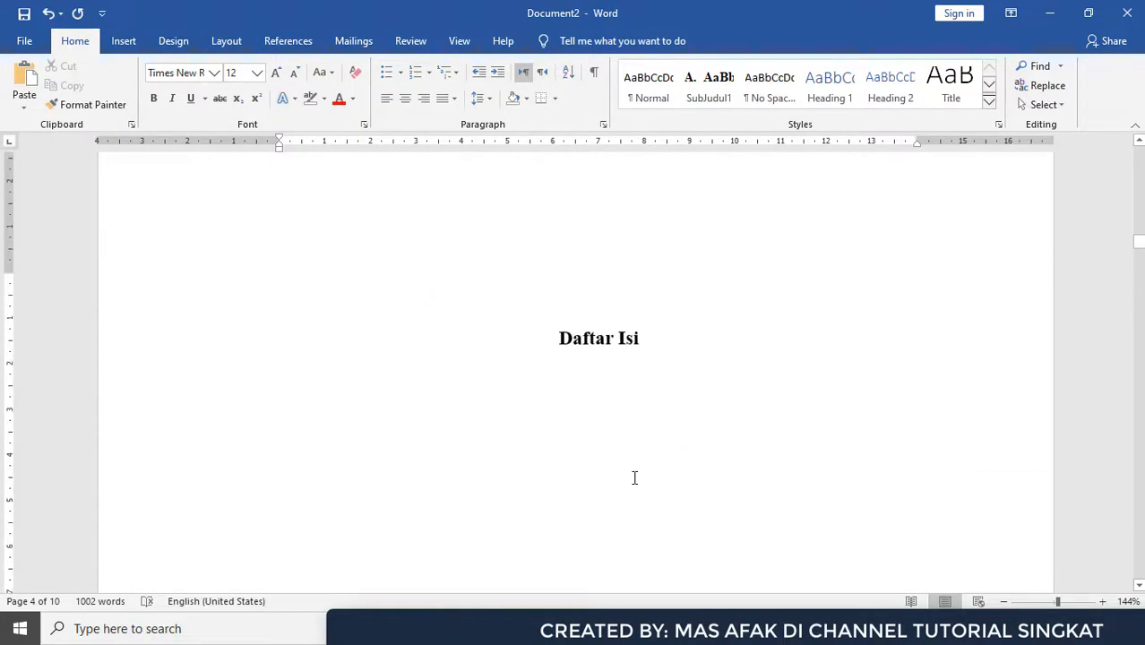
pyautogui.scroll(1, 634, 478)
pyautogui.click(378, 429)
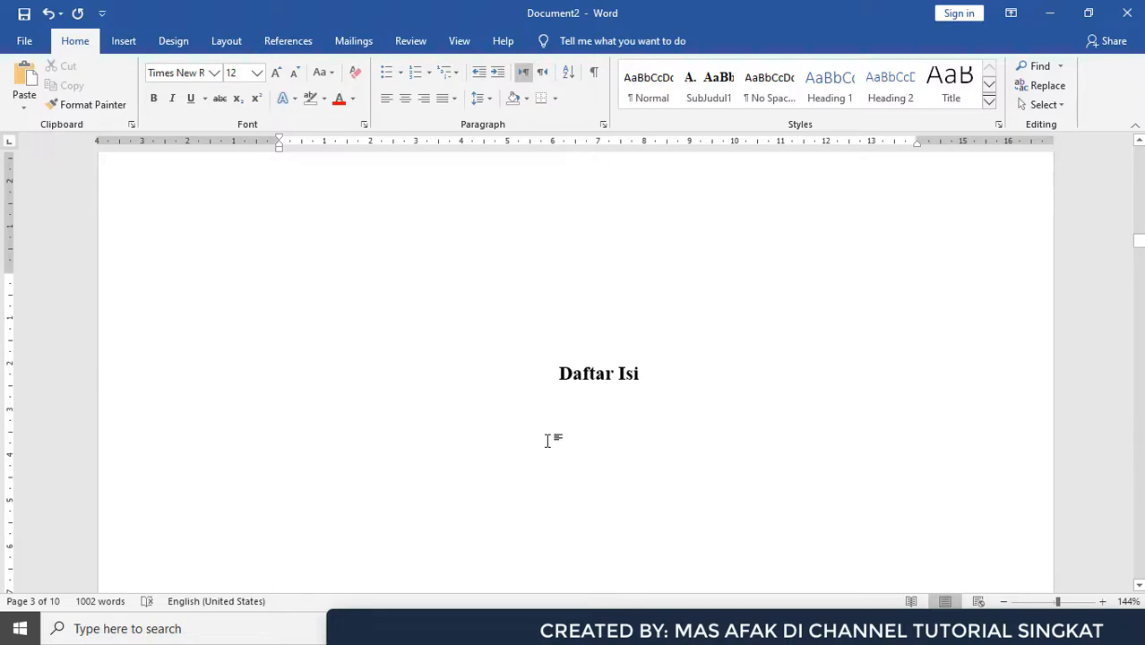
pyautogui.scroll(-3, 561, 432)
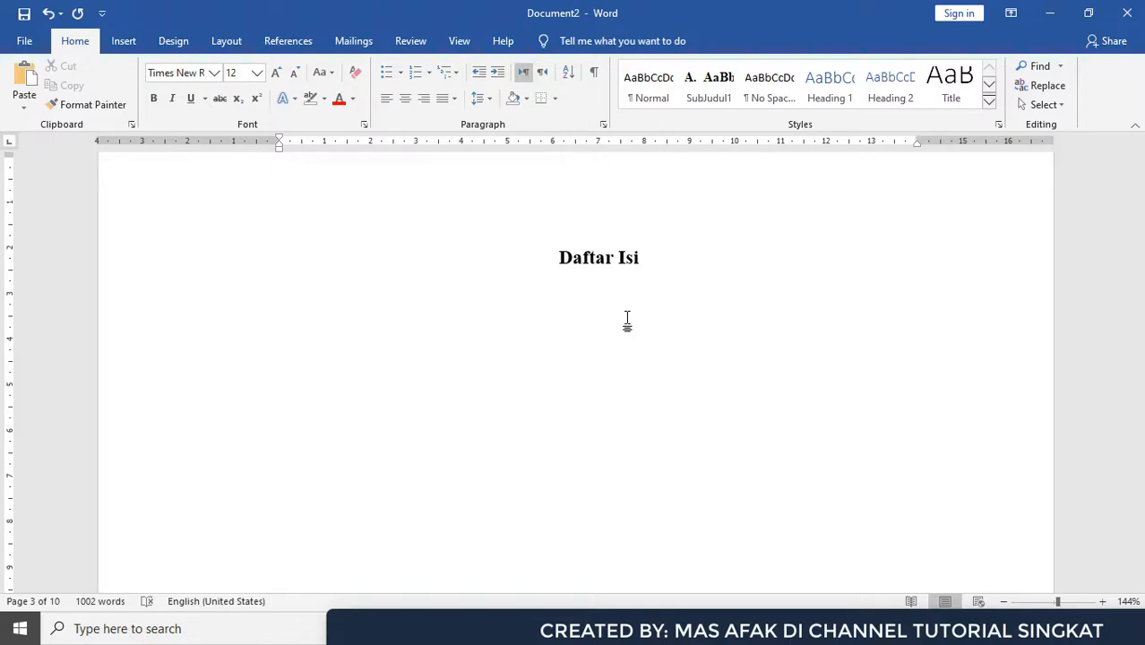
pyautogui.scroll(-5, 783, 368)
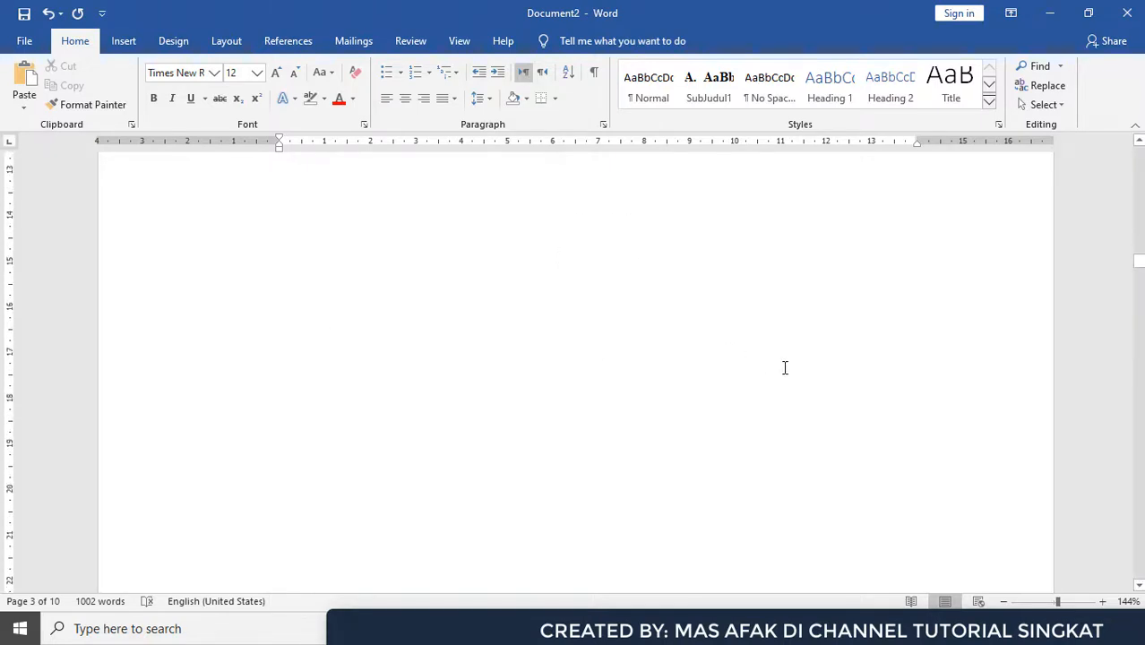
pyautogui.scroll(-10, 784, 368)
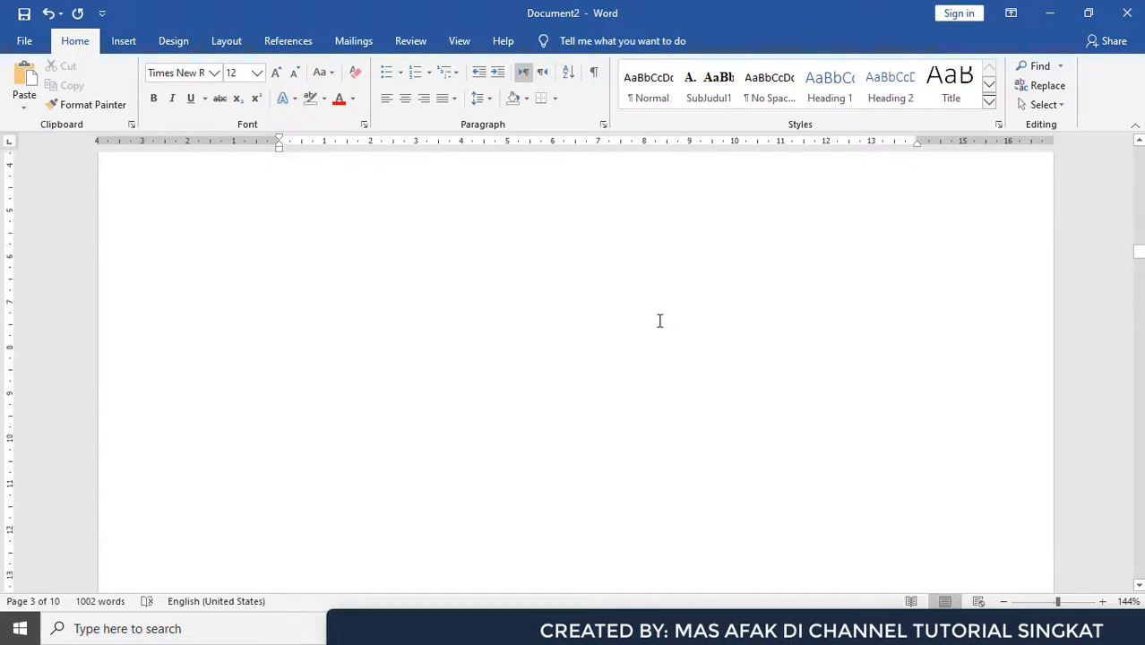
pyautogui.scroll(3, 660, 321)
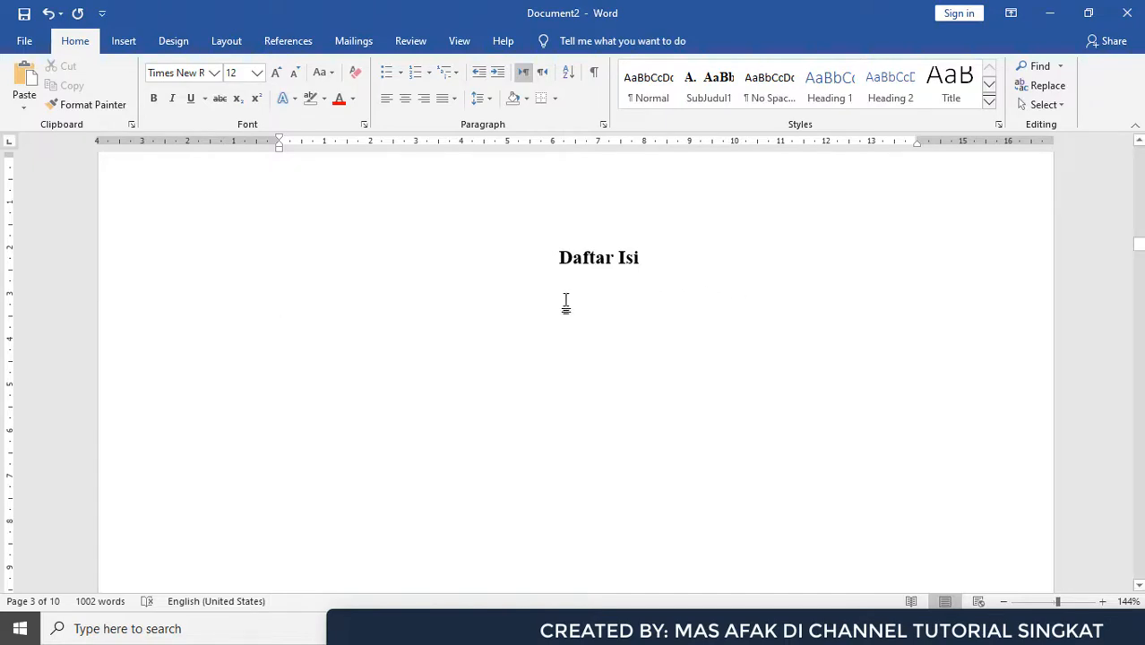
pyautogui.scroll(2, 572, 309)
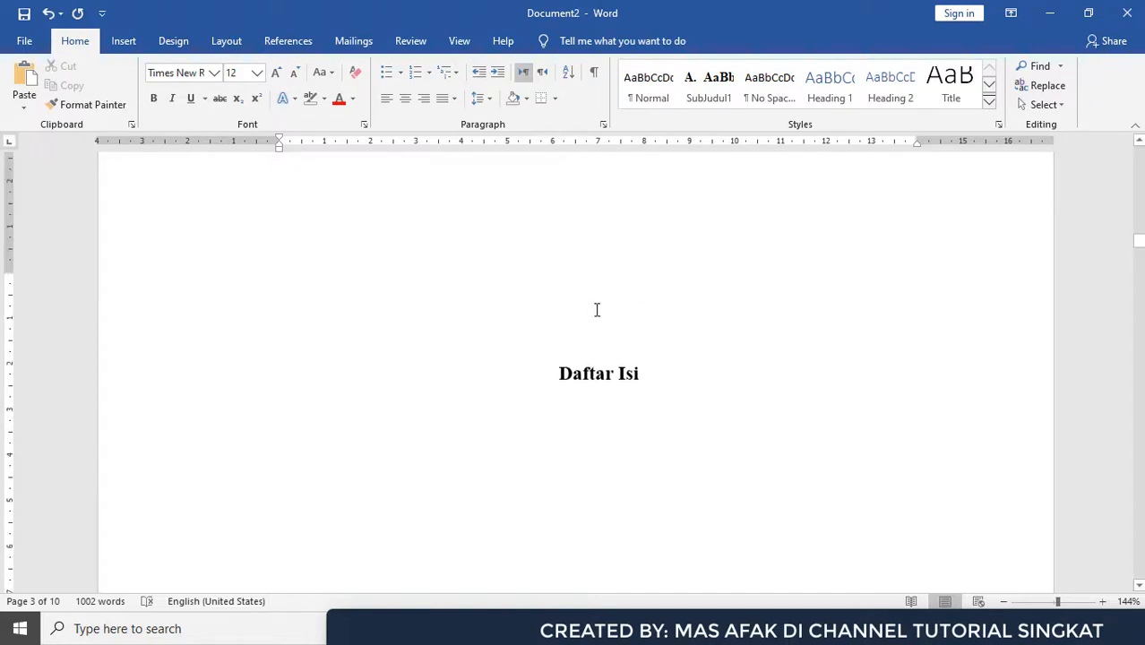
pyautogui.scroll(-1, 597, 309)
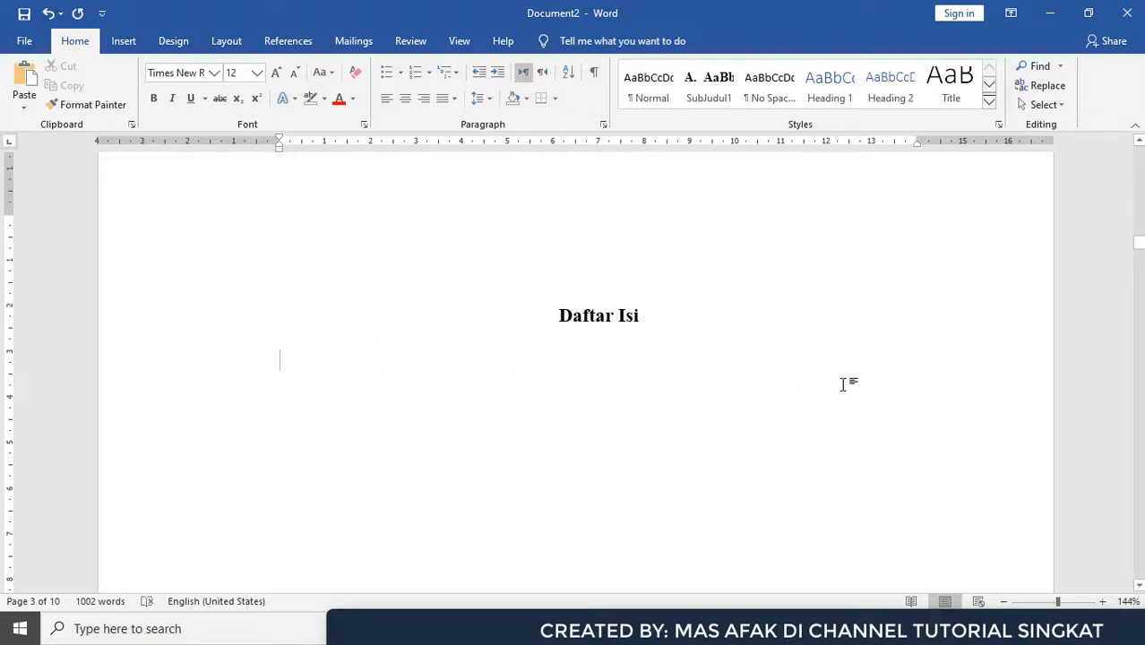
pyautogui.scroll(15, 1036, 349)
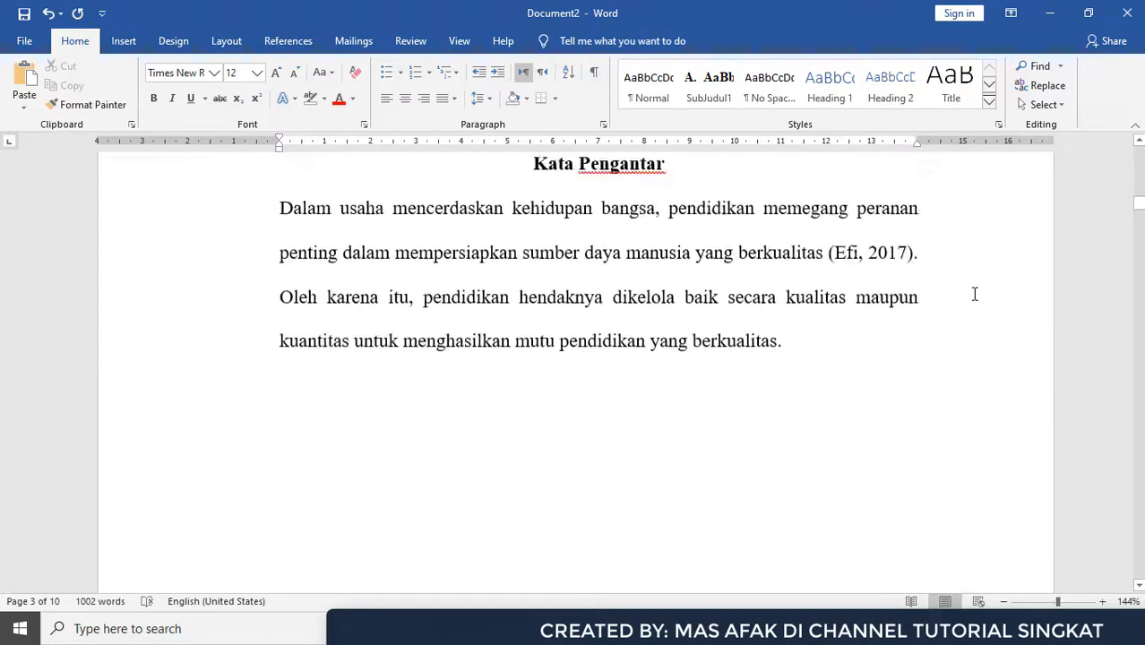
pyautogui.scroll(10, 974, 294)
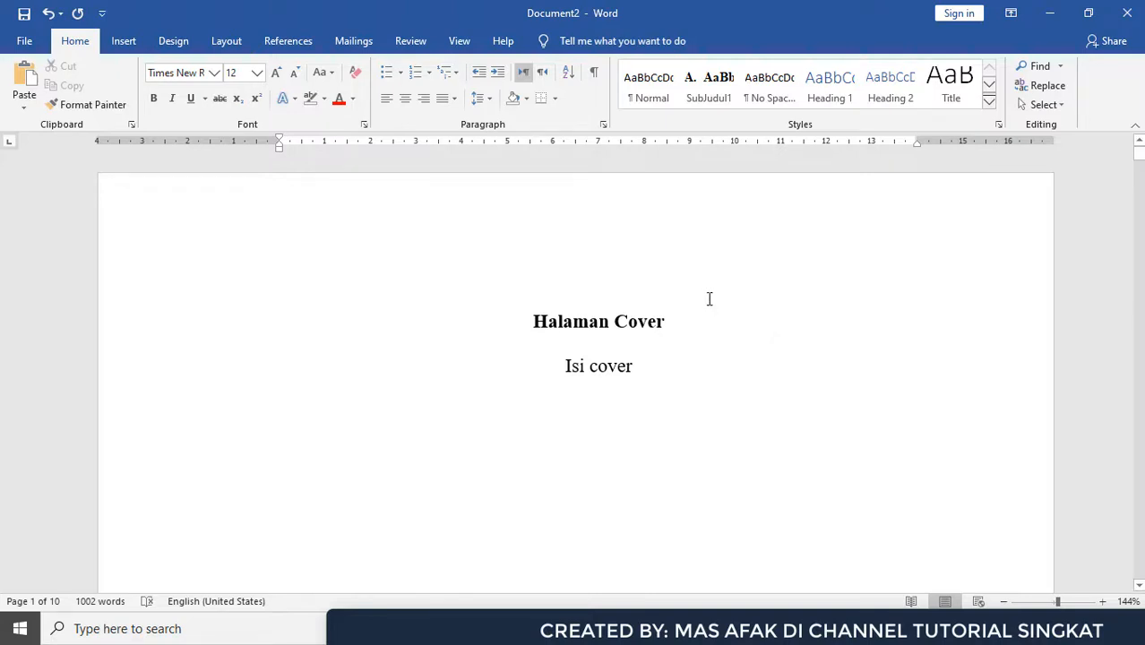
# Create a new style named Judul from the Kata Pengantar heading's formatting and apply it to that heading.
pyautogui.scroll(-10, 618, 330)
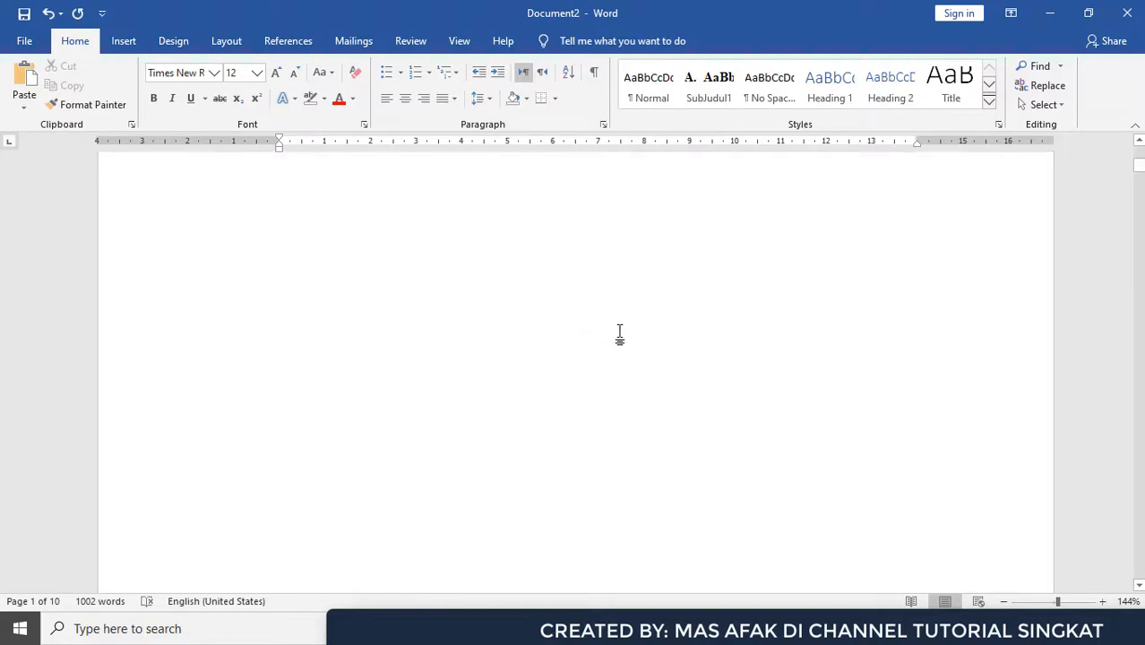
pyautogui.scroll(-4, 646, 312)
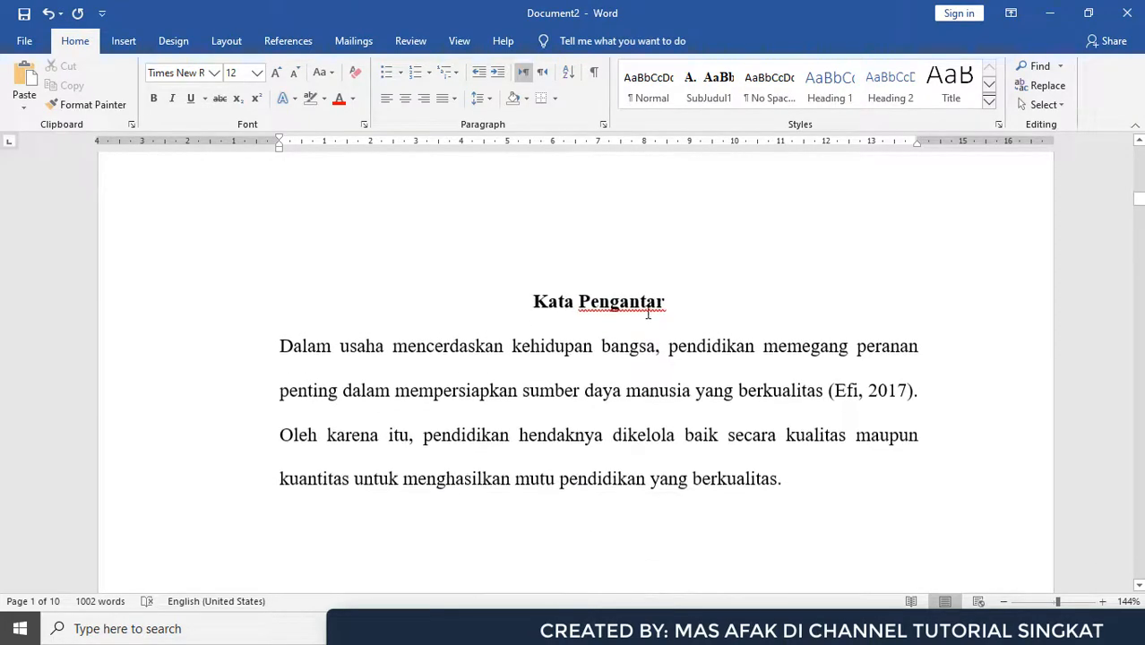
pyautogui.tripleClick(524, 291)
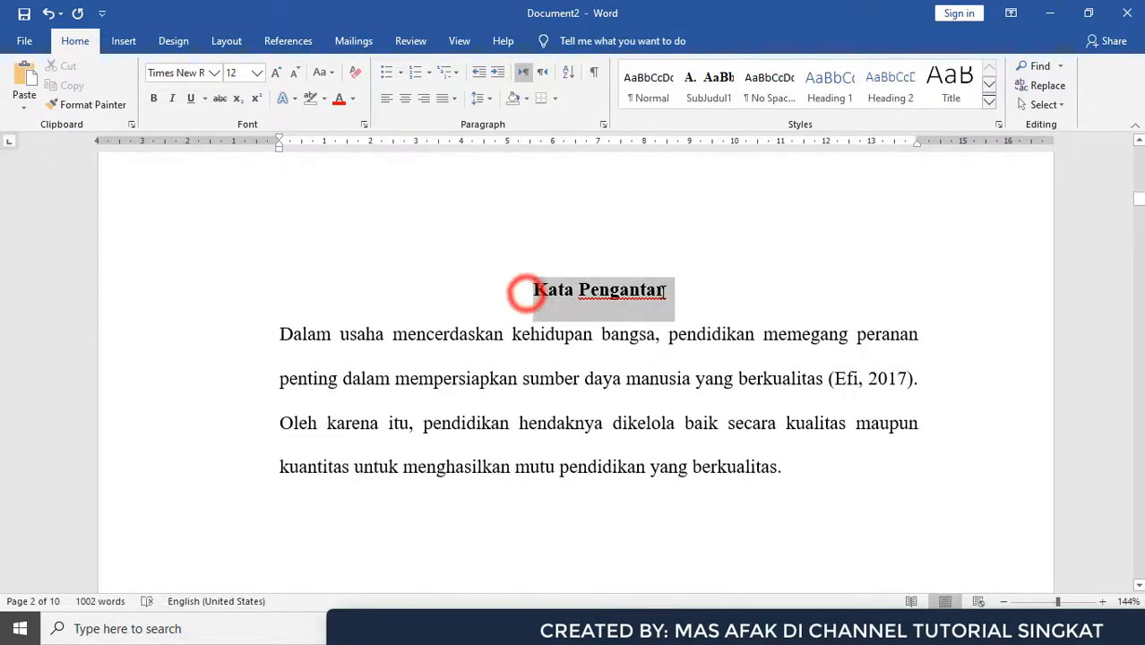
pyautogui.moveTo(667, 292); pyautogui.dragTo(667, 292)
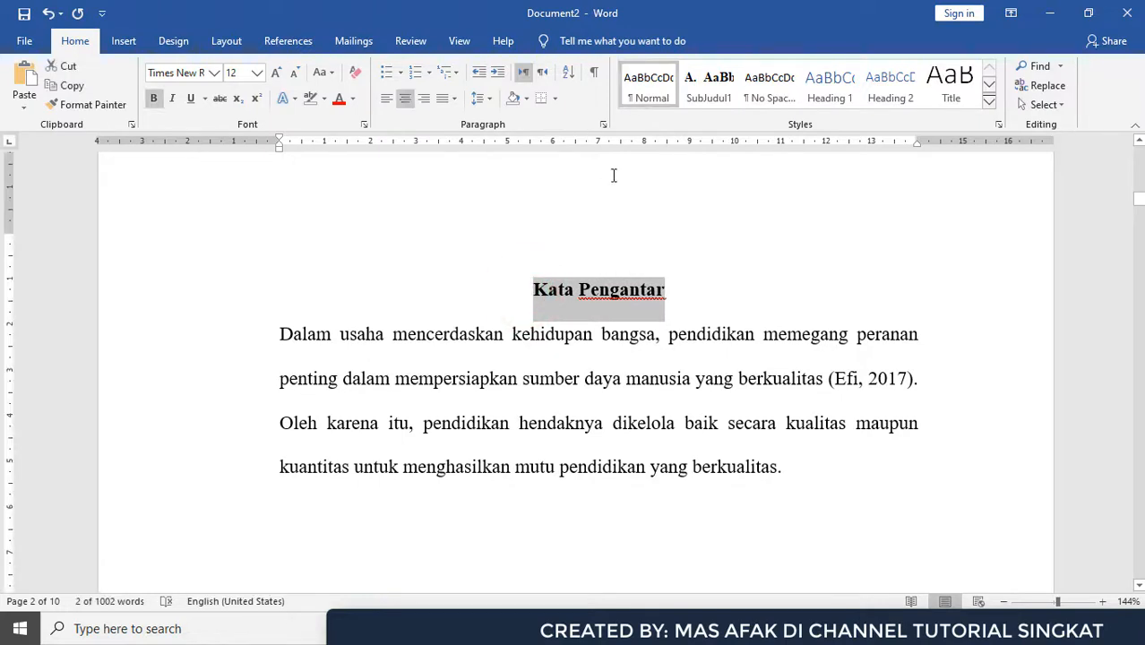
pyautogui.moveTo(524, 294); pyautogui.dragTo(667, 298)
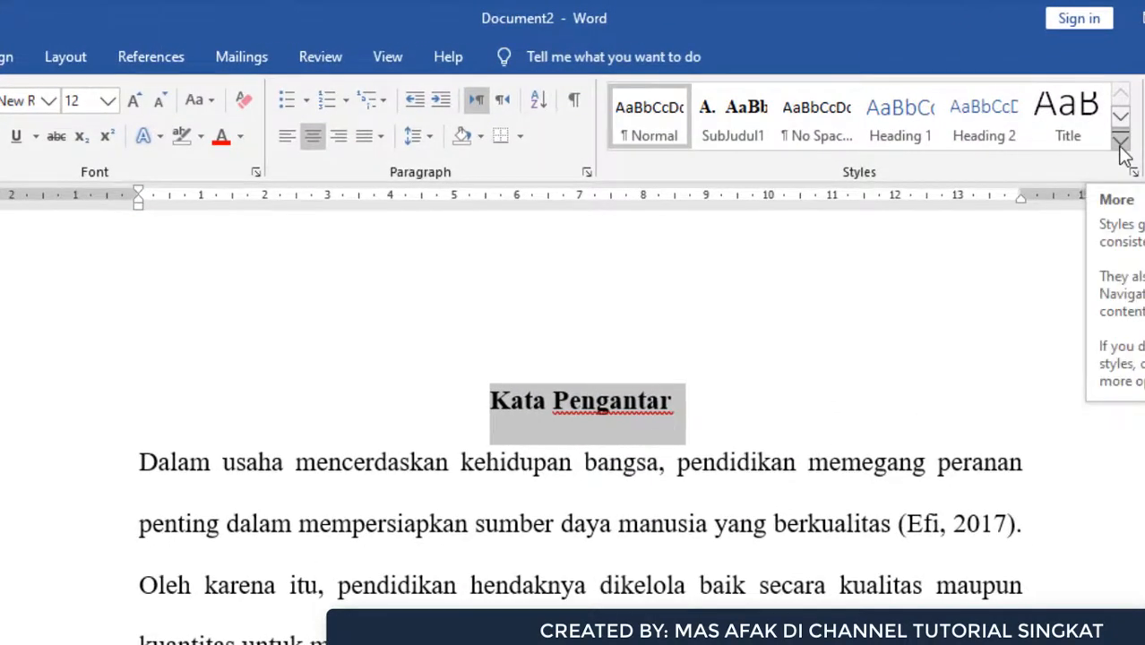
pyautogui.click(1123, 151)
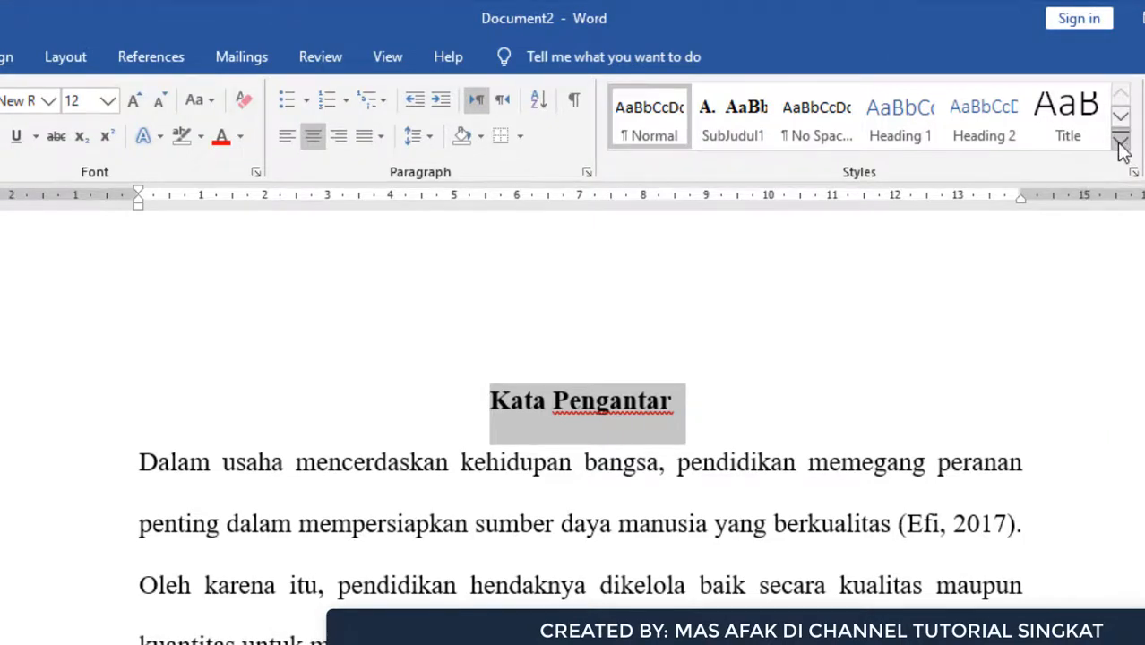
pyautogui.click(1123, 150)
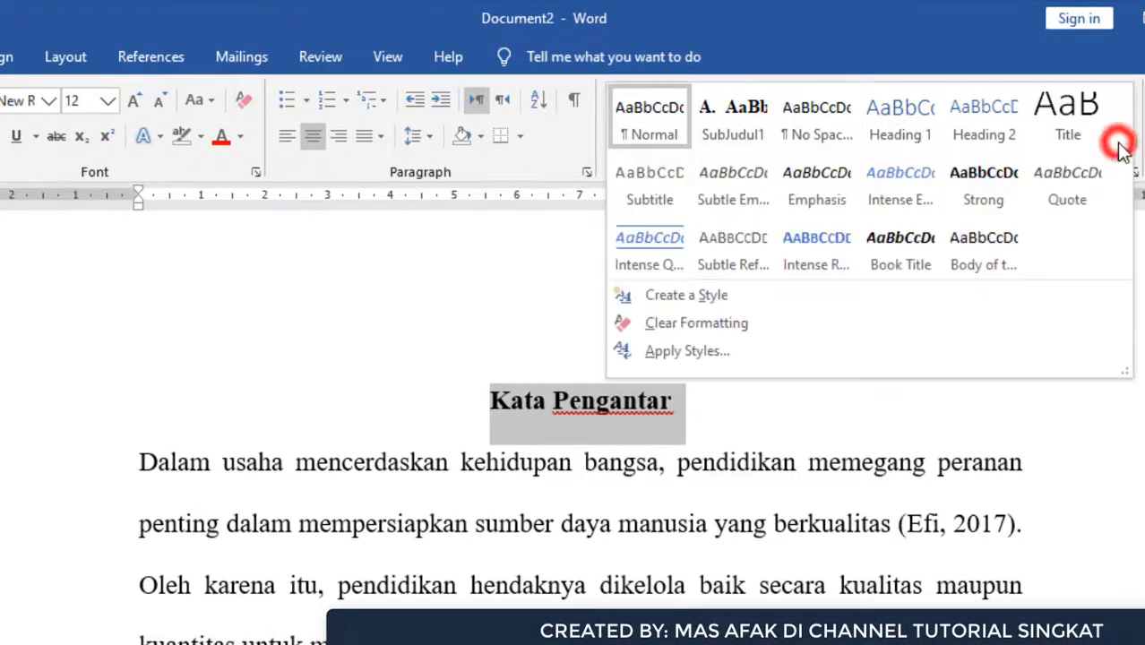
pyautogui.click(692, 305)
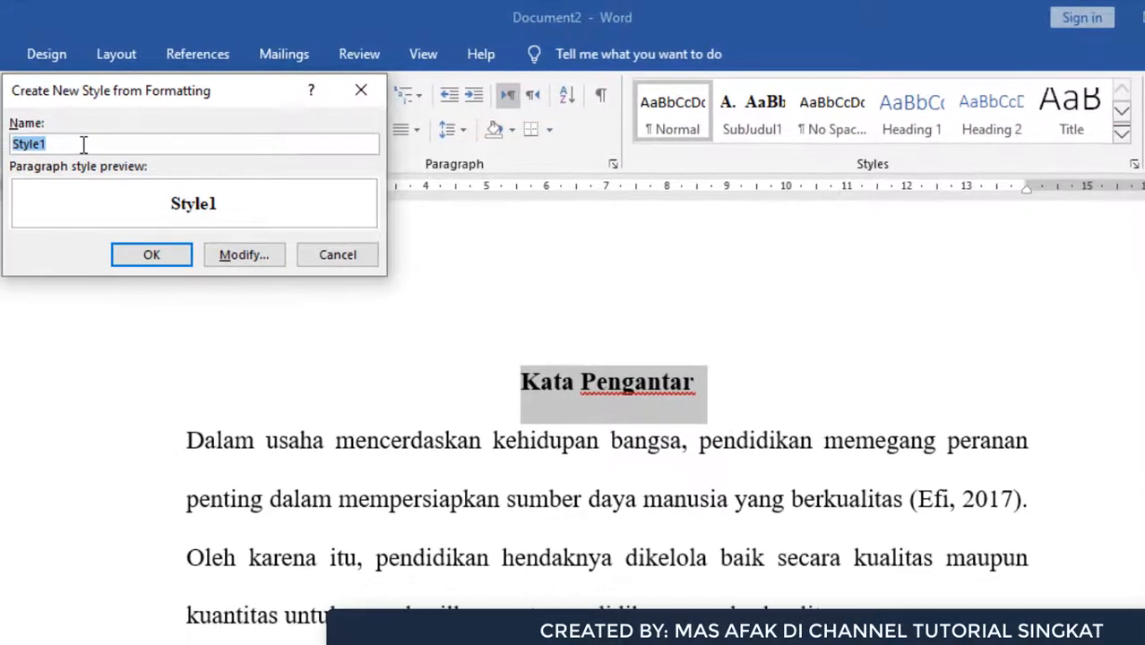
pyautogui.write('Judul')
pyautogui.click(130, 258)
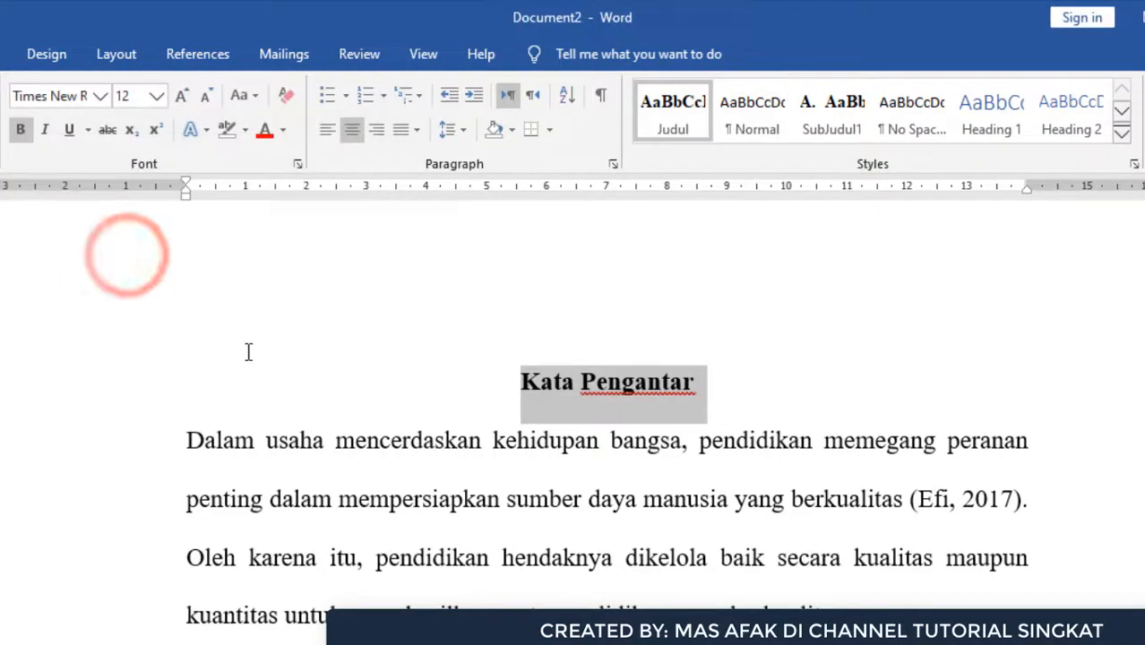
pyautogui.click(607, 383)
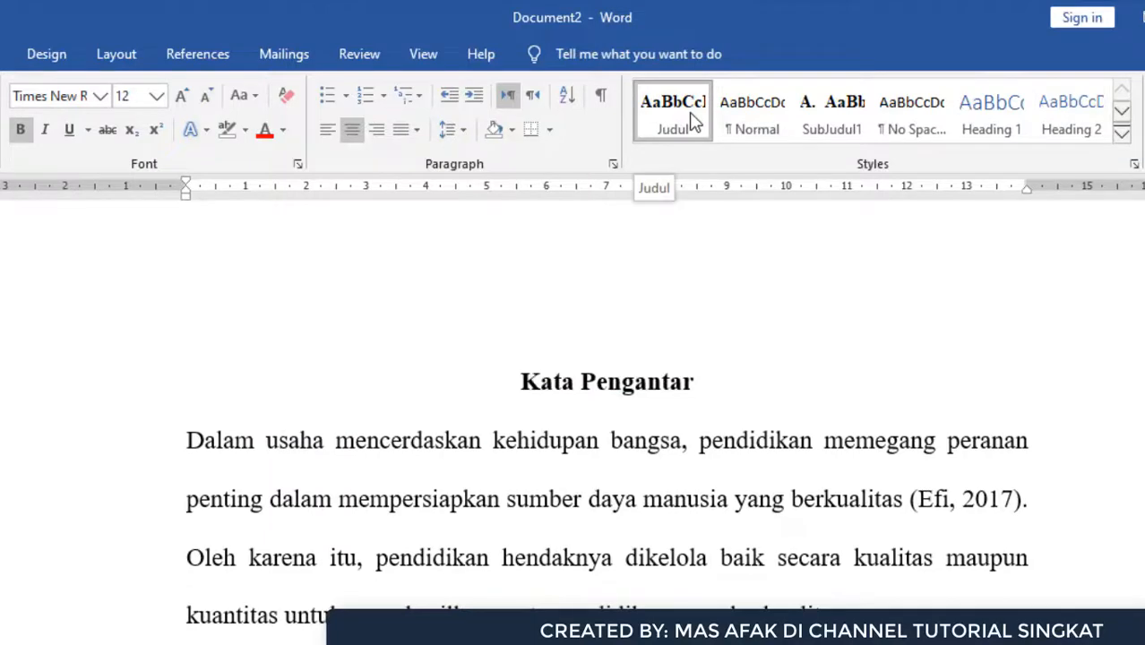
pyautogui.click(690, 123)
# Try the Judul style on the Daftar Isi heading and undo the change.
pyautogui.scroll(-15, 591, 385)
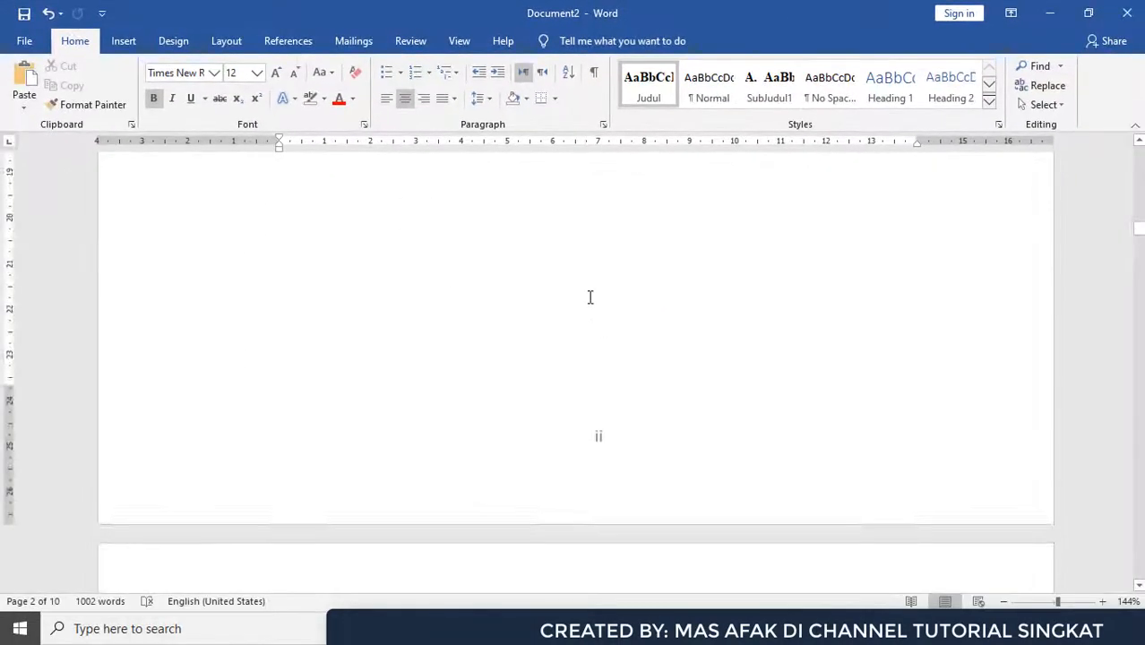
pyautogui.scroll(-3, 589, 296)
pyautogui.moveTo(561, 315); pyautogui.dragTo(641, 317)
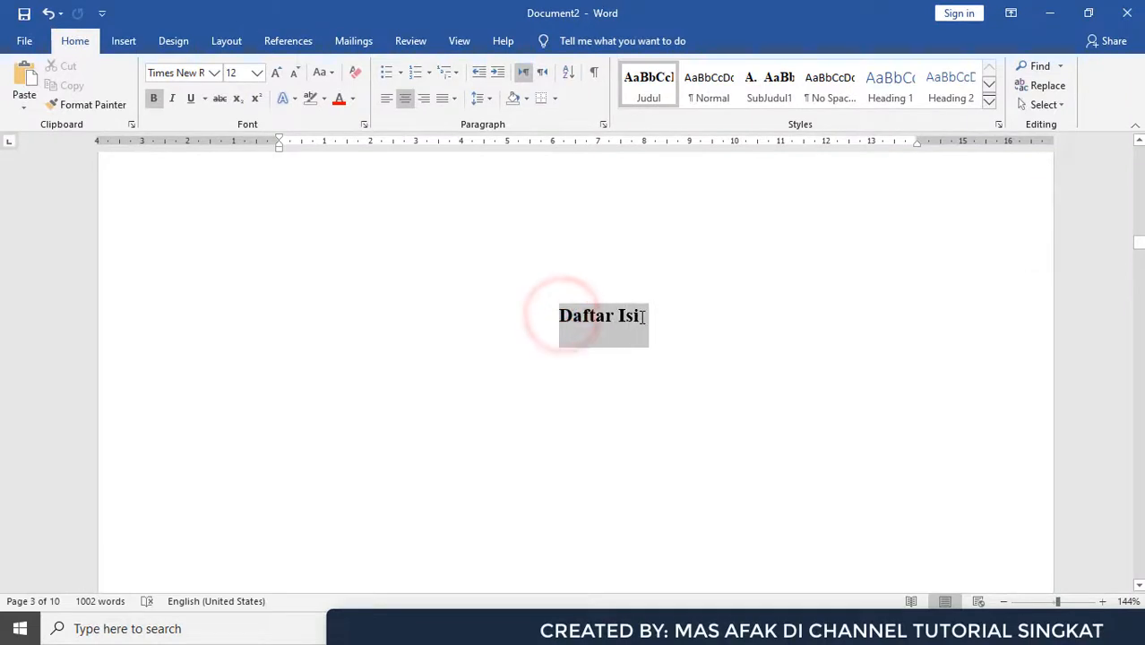
pyautogui.click(659, 89)
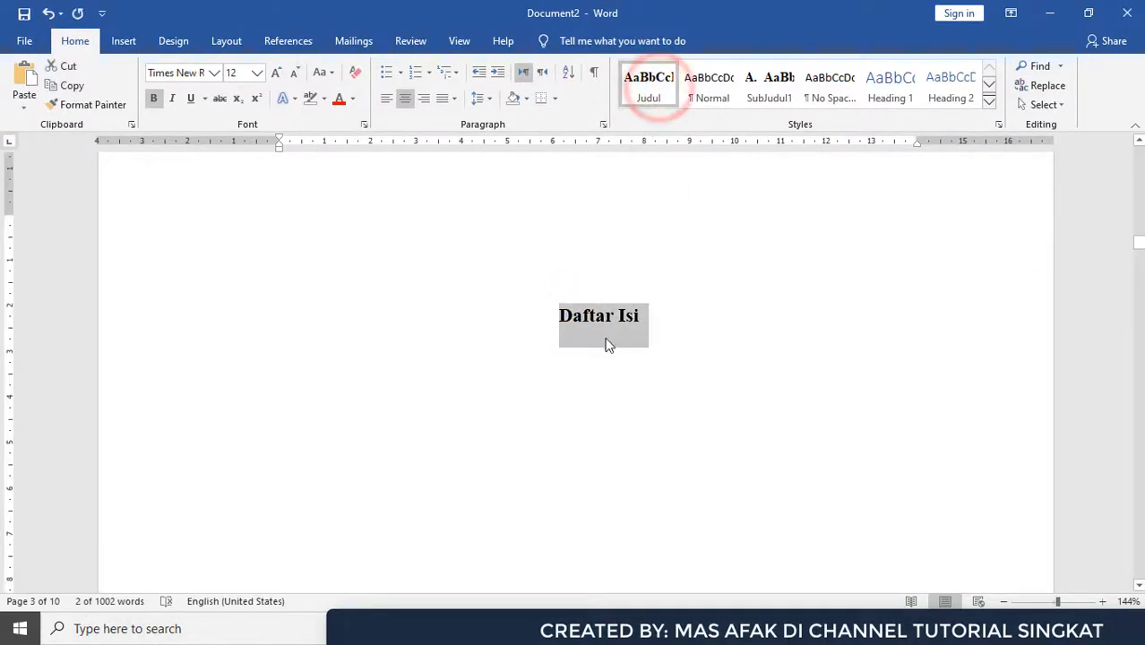
pyautogui.click(49, 15)
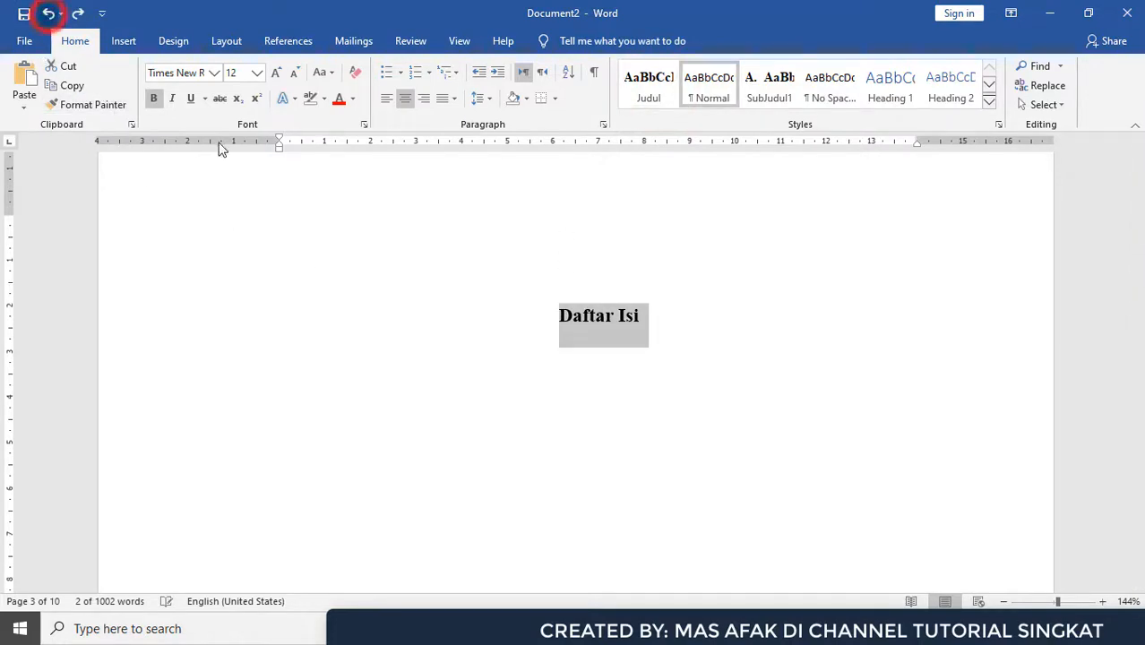
# Apply the Judul style to the whole Daftar Isi heading.
pyautogui.click(588, 321)
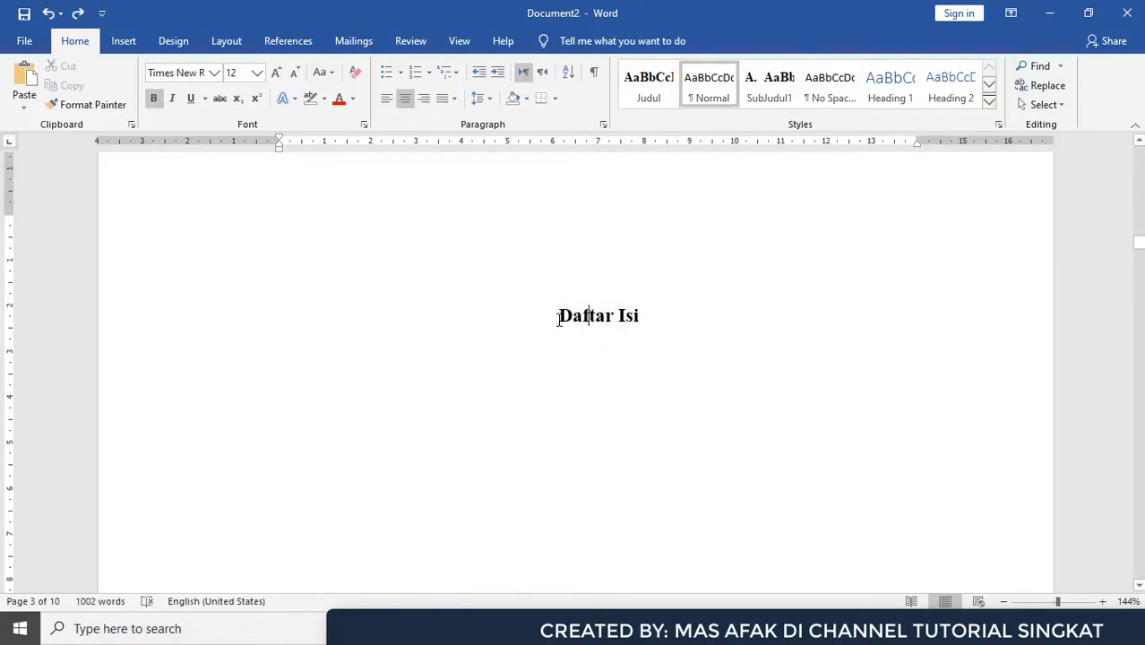
pyautogui.moveTo(559, 315); pyautogui.dragTo(644, 317)
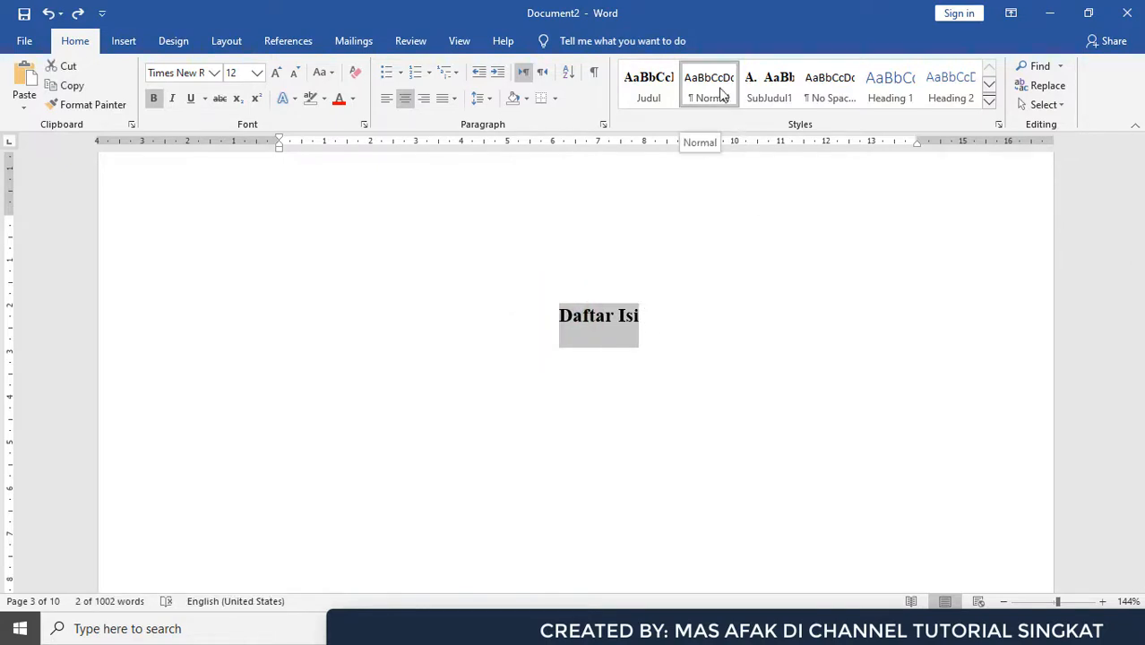
pyautogui.click(654, 86)
# Apply the Judul style to the whole Persembahan heading on the page following Daftar Isi.
pyautogui.scroll(-10, 661, 292)
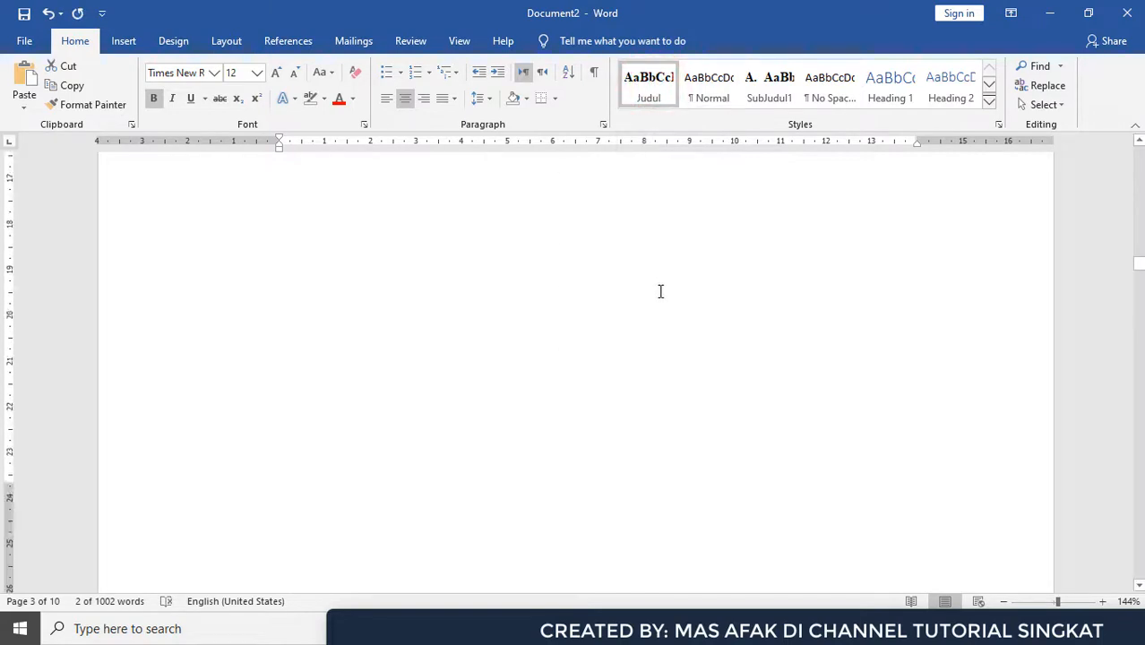
pyautogui.scroll(-3, 661, 296)
pyautogui.moveTo(549, 354); pyautogui.dragTo(655, 357)
pyautogui.click(640, 99)
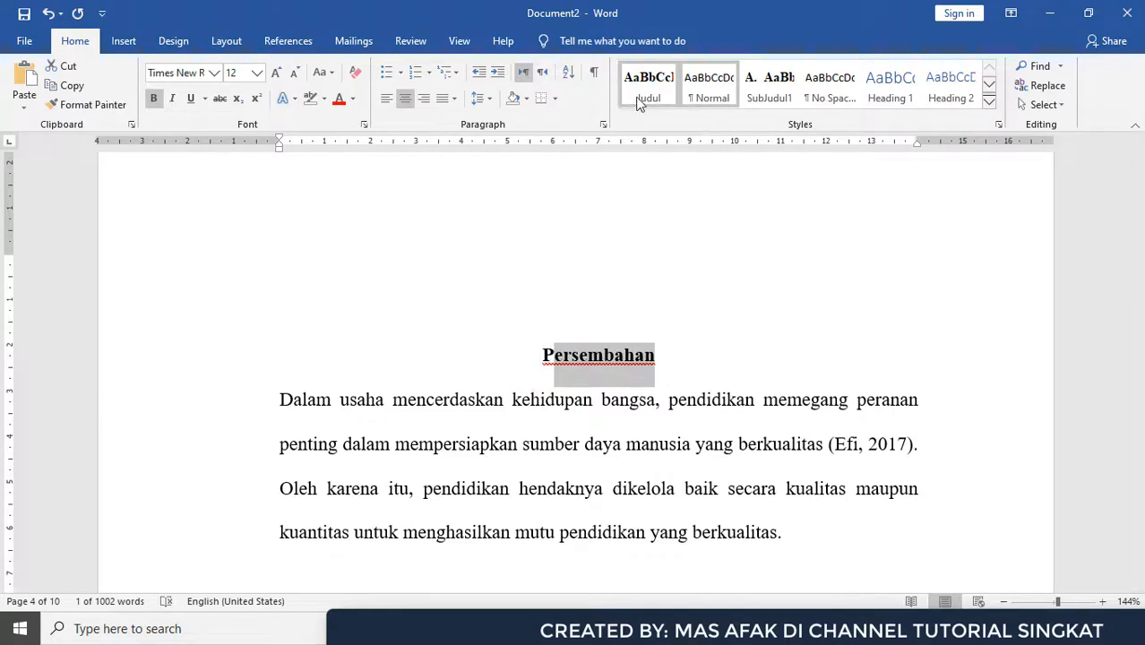
pyautogui.moveTo(544, 353); pyautogui.dragTo(652, 349)
pyautogui.click(640, 87)
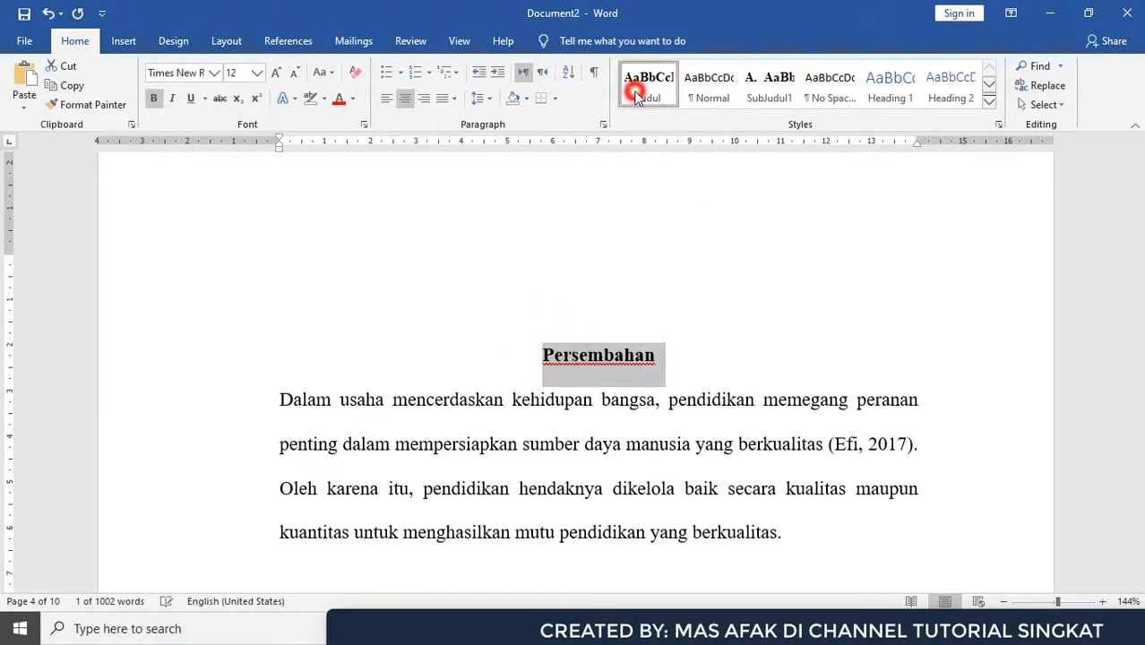
# Apply the Judul style to the two-line chapter heading BAB I PENDAHULUAN.
pyautogui.scroll(-10, 630, 387)
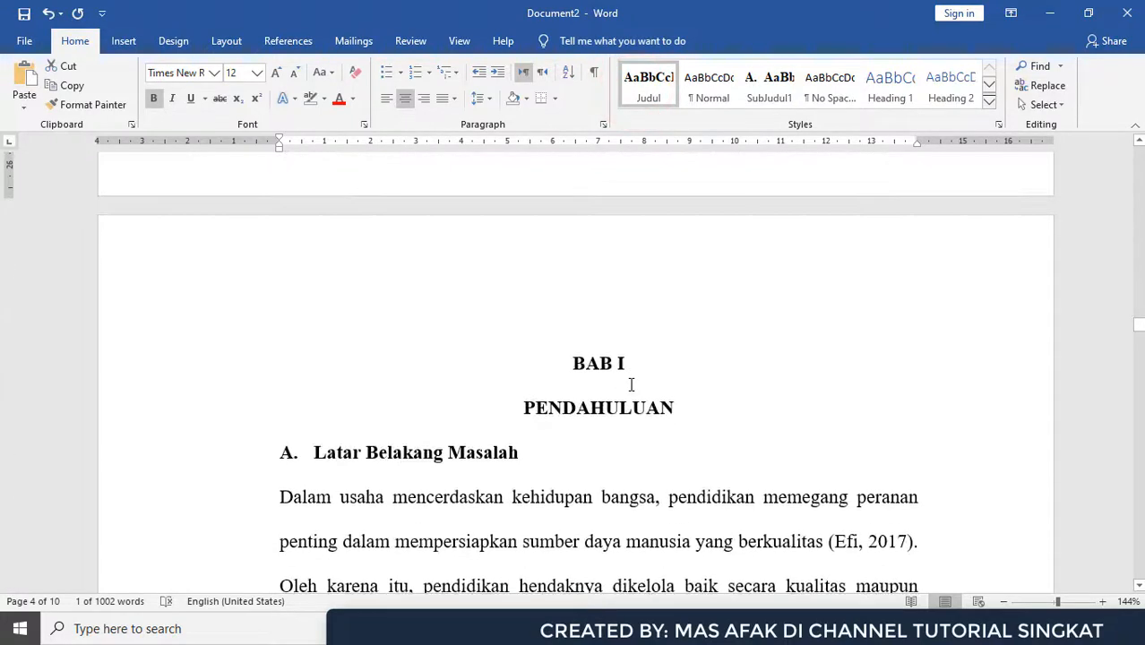
pyautogui.moveTo(560, 363); pyautogui.dragTo(684, 405)
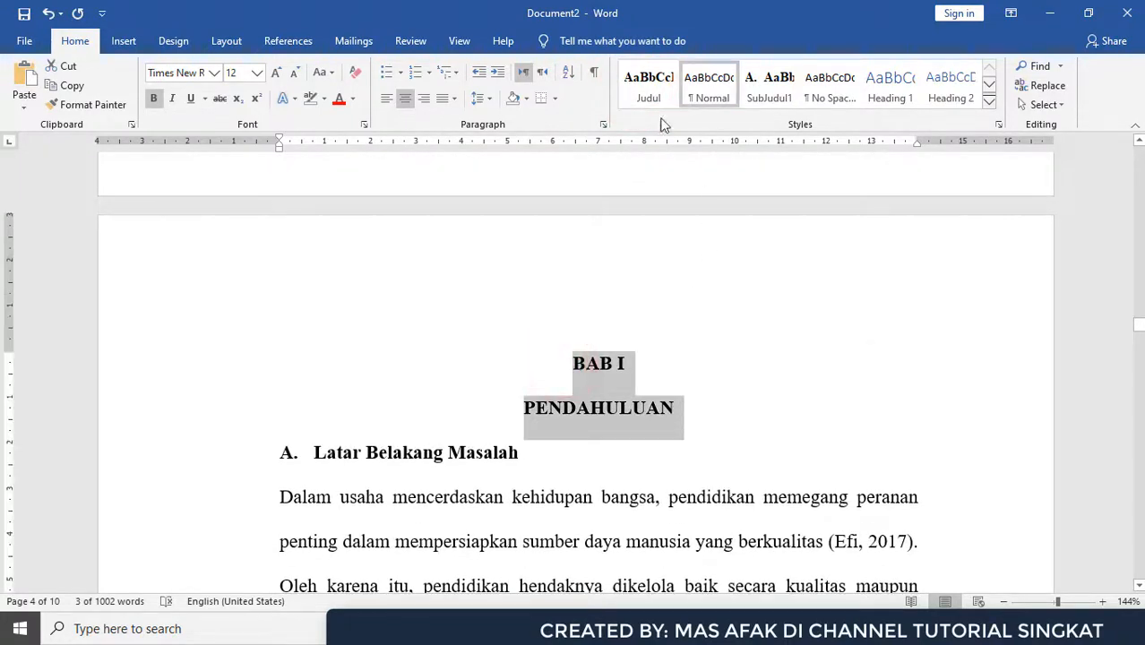
pyautogui.click(645, 89)
# Check which style is assigned to the subheadings Latar Belakang Masalah, Sub Baru and Rumusan Masalah in chapter I.
pyautogui.scroll(-3, 674, 288)
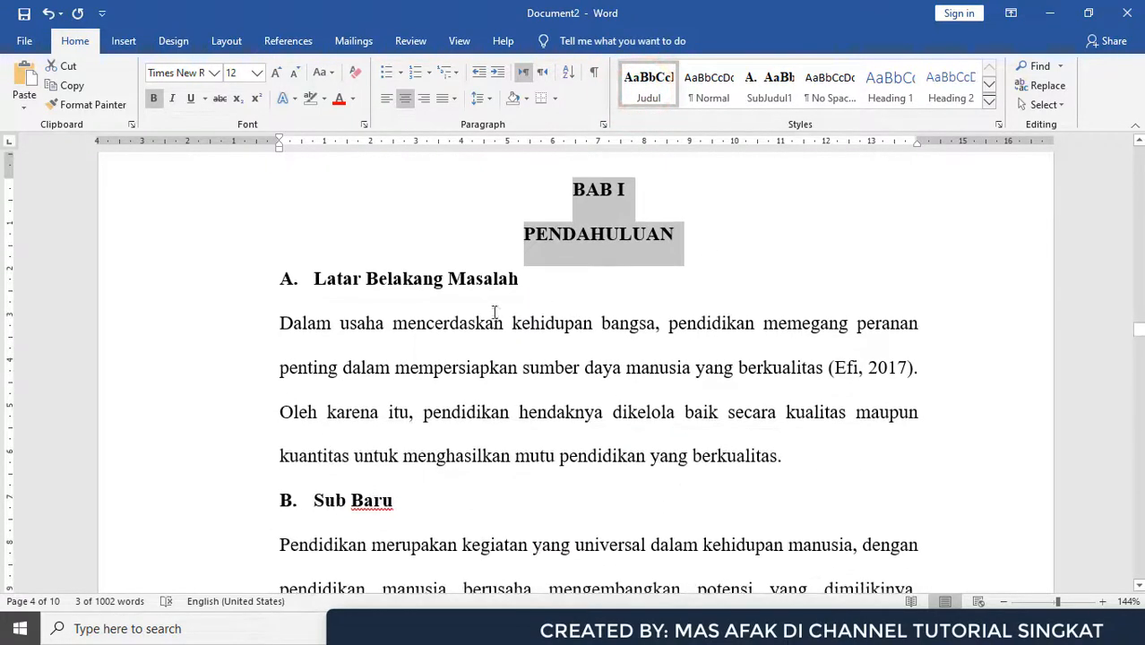
pyautogui.click(315, 278)
pyautogui.moveTo(415, 283); pyautogui.dragTo(524, 283)
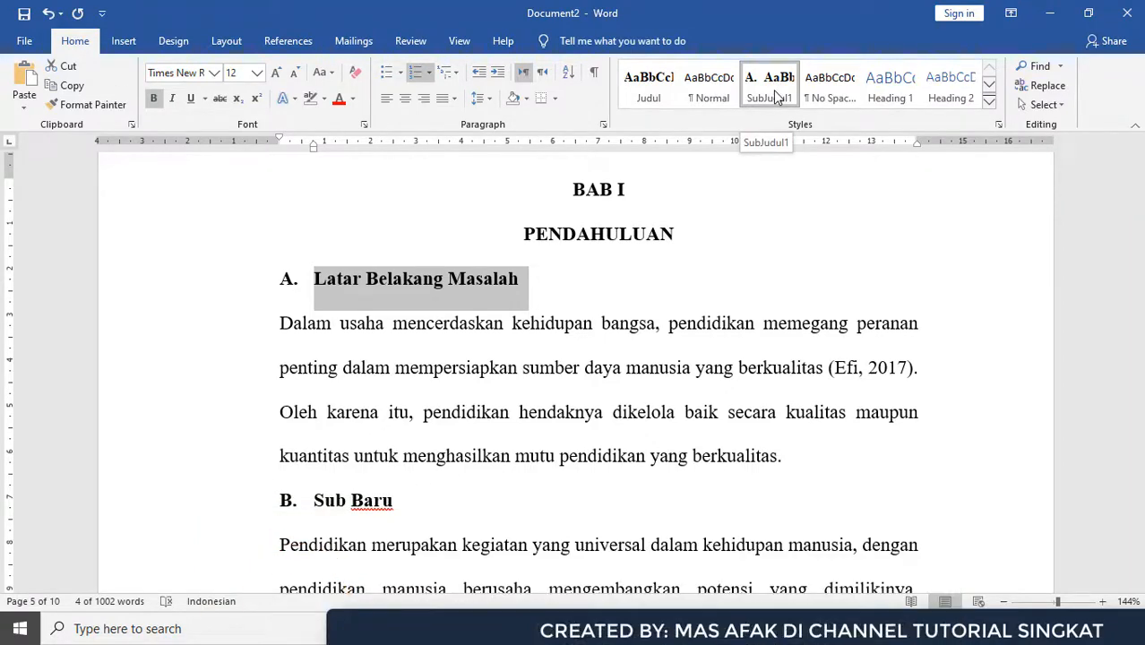
pyautogui.scroll(-3, 383, 404)
pyautogui.click(367, 333)
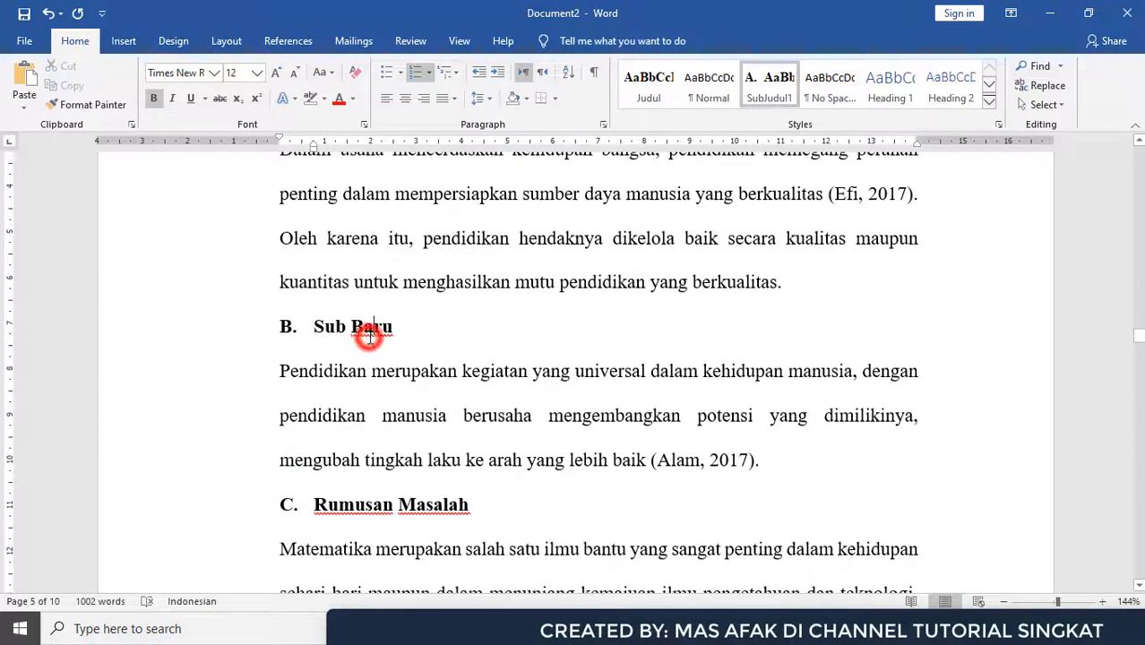
pyautogui.scroll(-3, 443, 332)
pyautogui.click(444, 332)
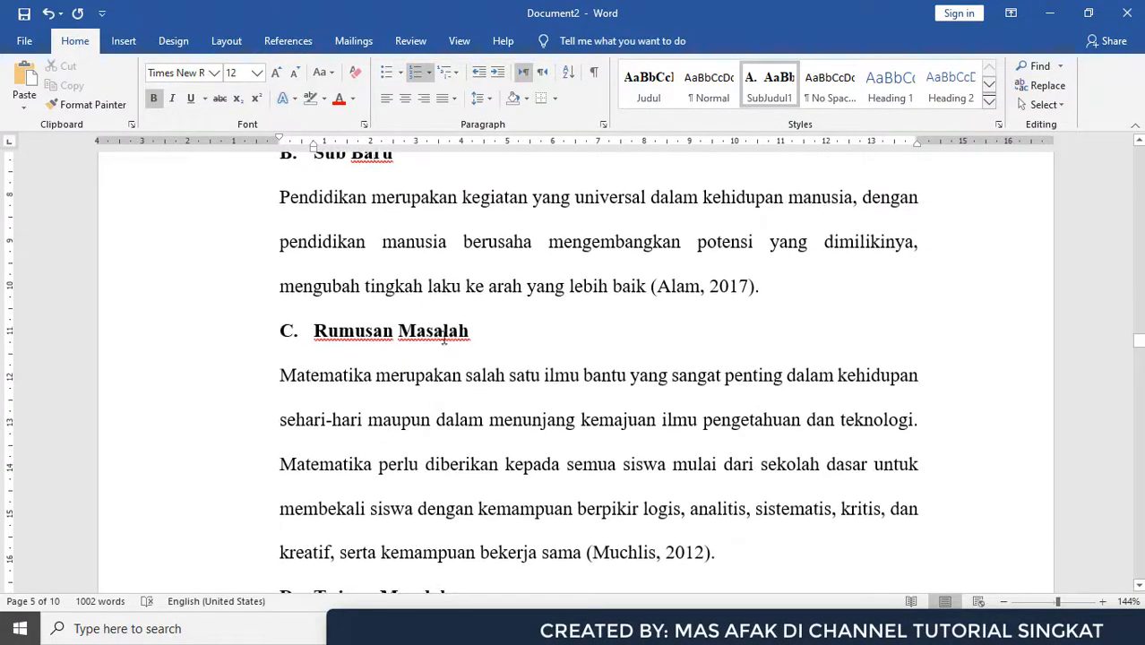
# Check which style is assigned to the subheading Tujuan Penelitian in chapter I.
pyautogui.scroll(-6, 519, 352)
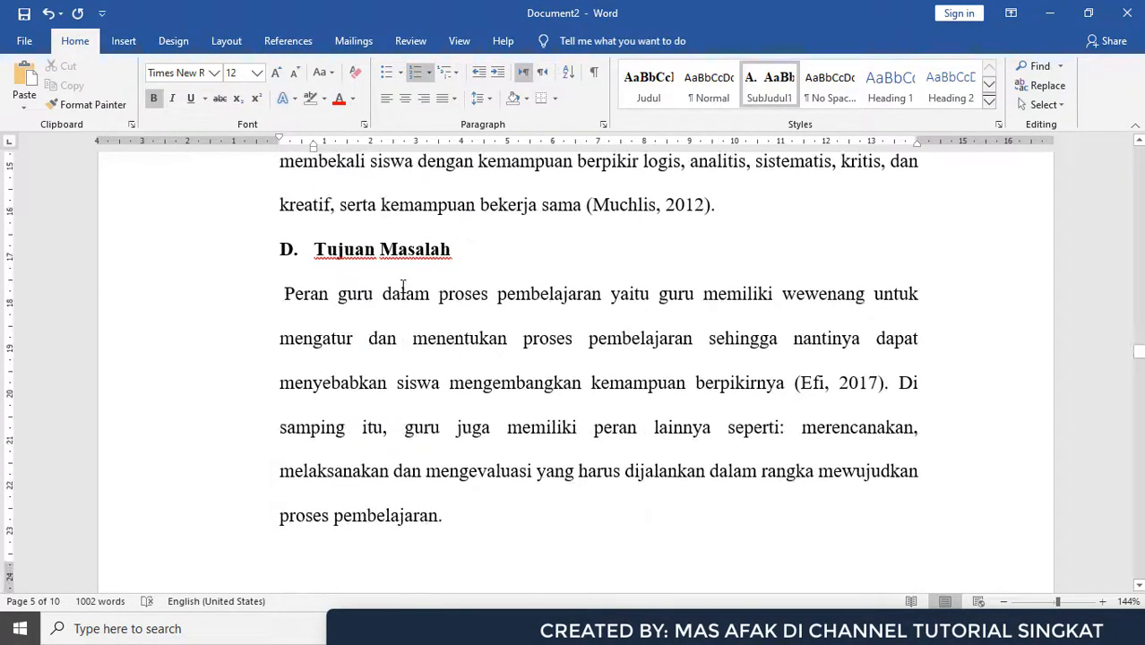
pyautogui.scroll(-8, 524, 302)
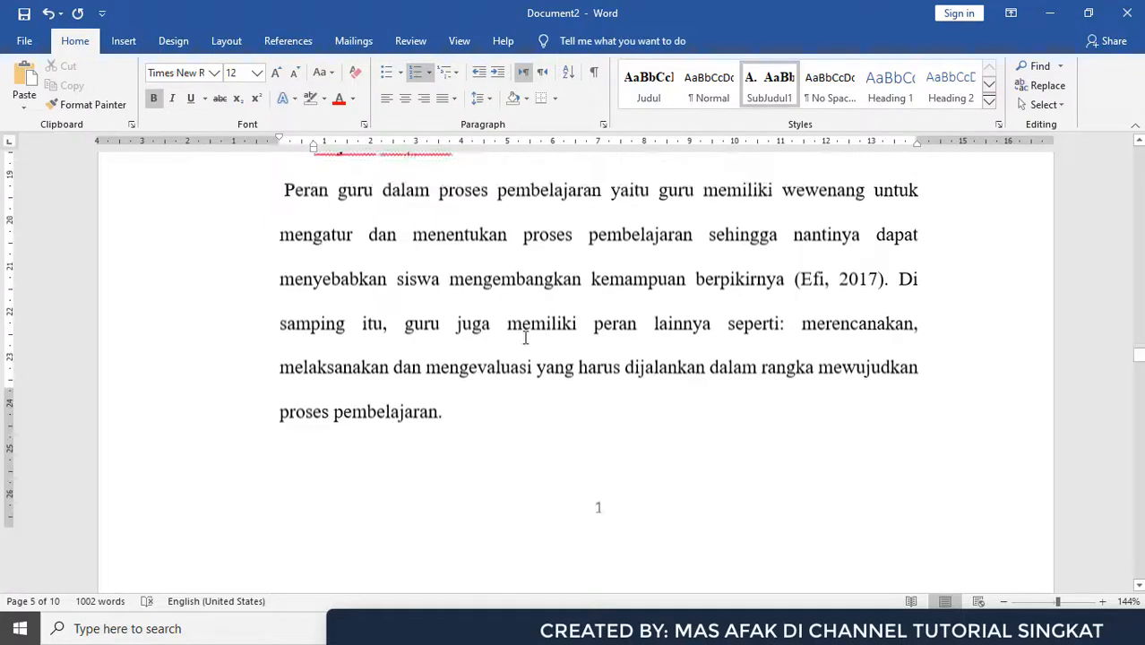
pyautogui.click(422, 403)
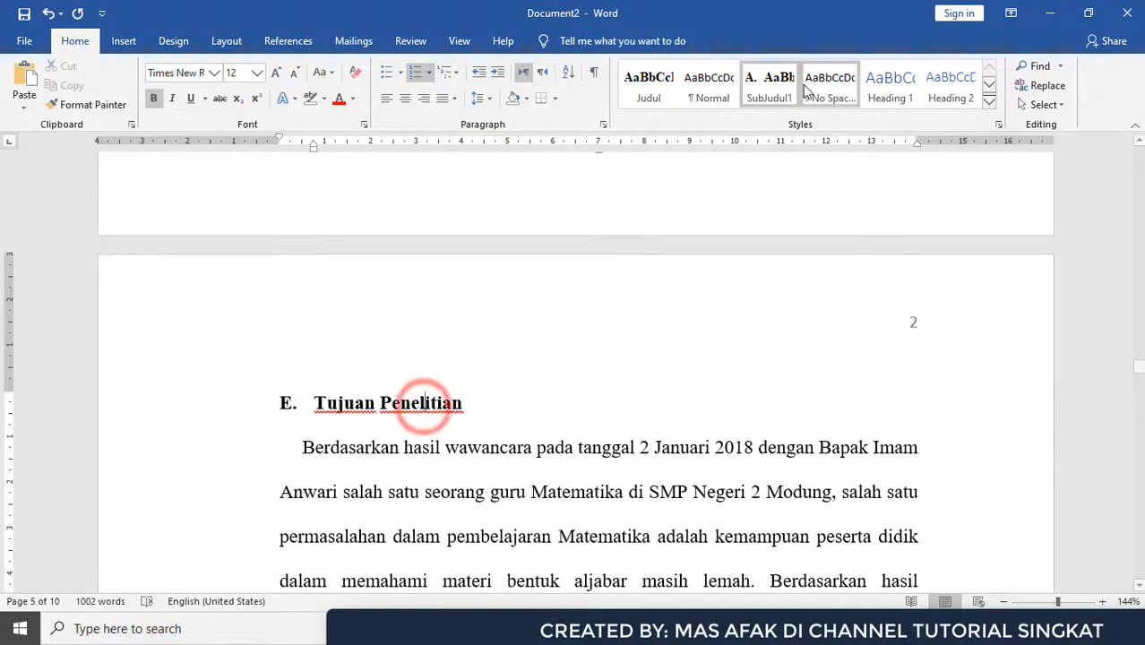
pyautogui.tripleClick(351, 406)
# Apply the Judul style to the two-line chapter heading Bab II Kajian Pustaka.
pyautogui.scroll(-15, 520, 403)
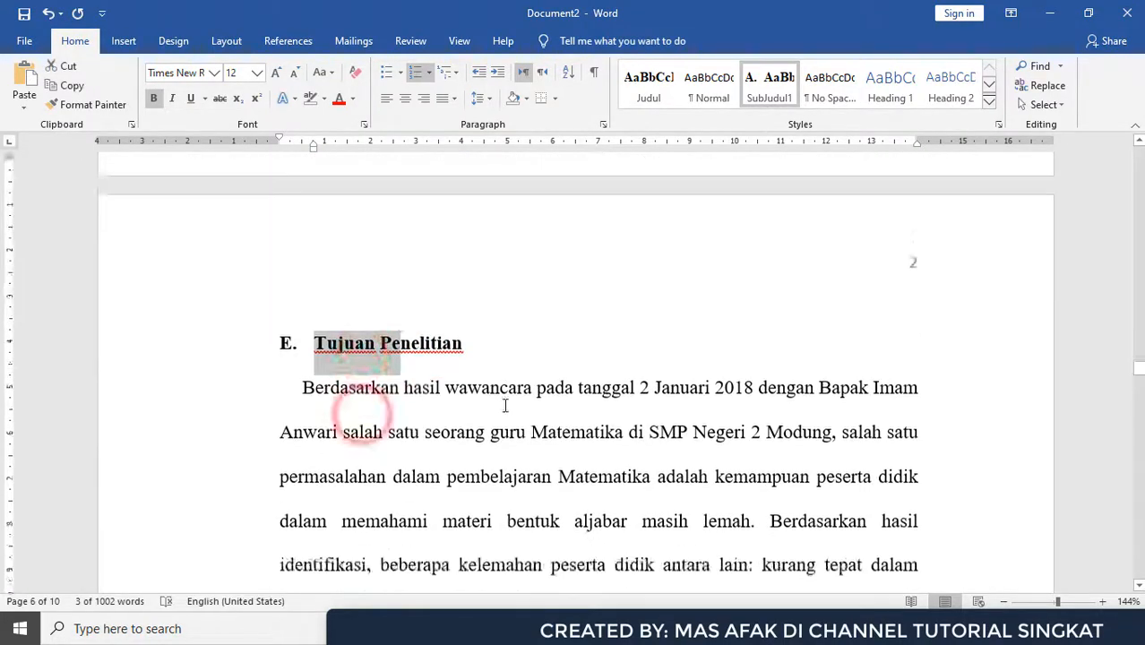
pyautogui.scroll(-5, 530, 403)
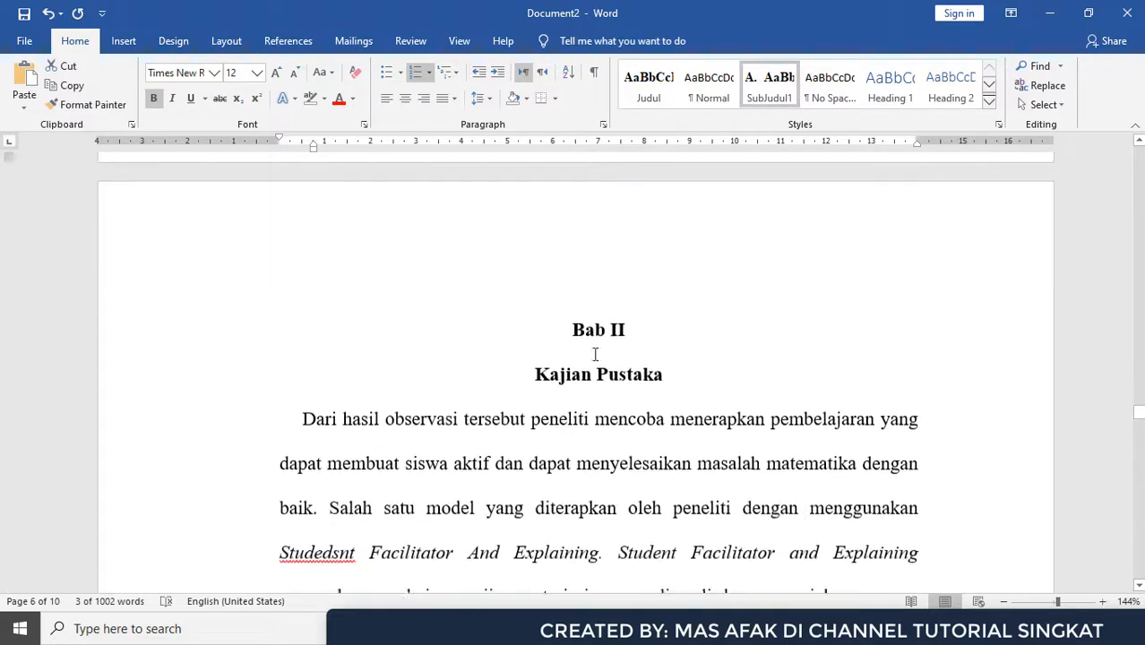
pyautogui.click(591, 318)
pyautogui.moveTo(575, 335); pyautogui.dragTo(663, 370)
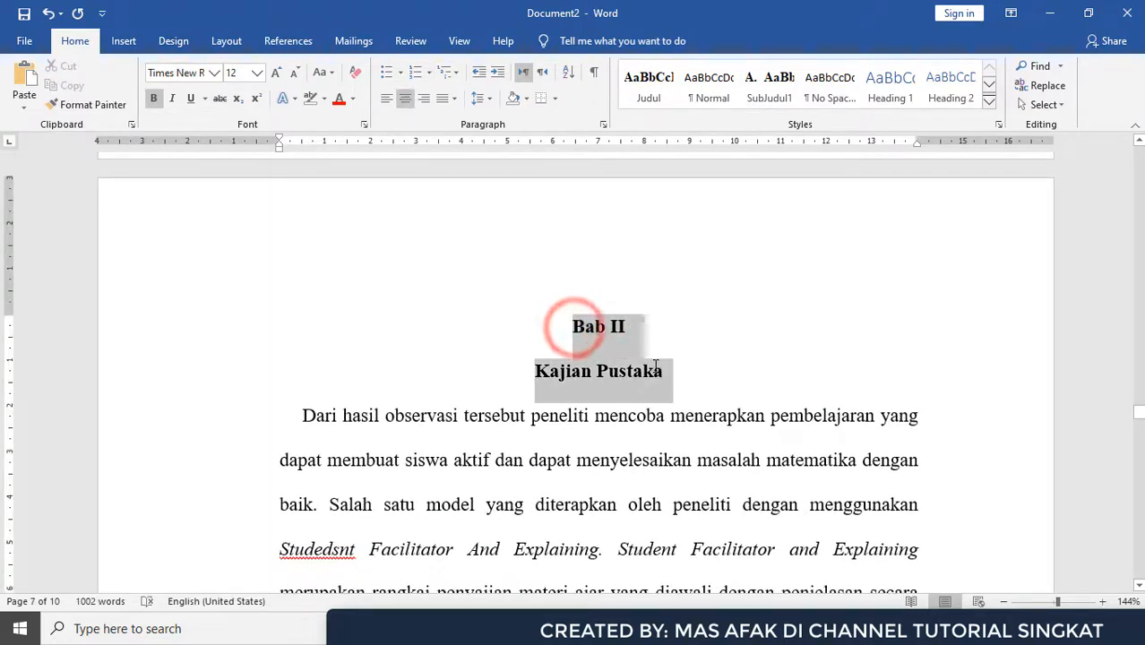
pyautogui.click(667, 92)
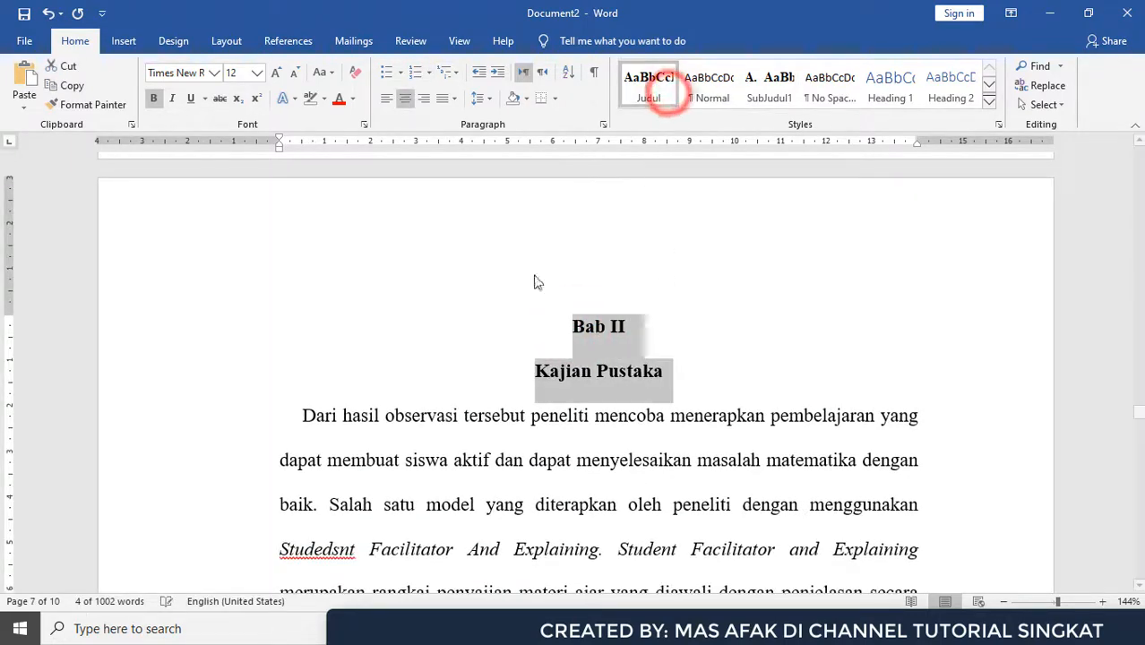
# Apply the SubJudul1 style to the subheading Rumusan Masalah in chapter II.
pyautogui.scroll(-8, 518, 331)
pyautogui.scroll(-10, 518, 335)
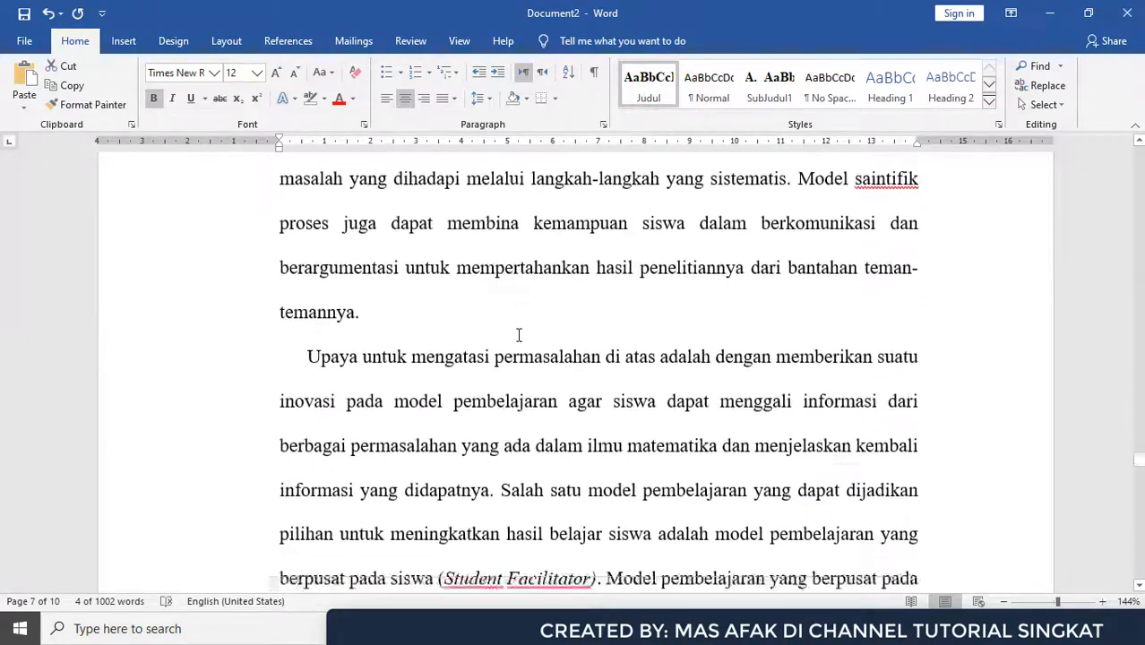
pyautogui.scroll(3, 523, 368)
pyautogui.click(391, 368)
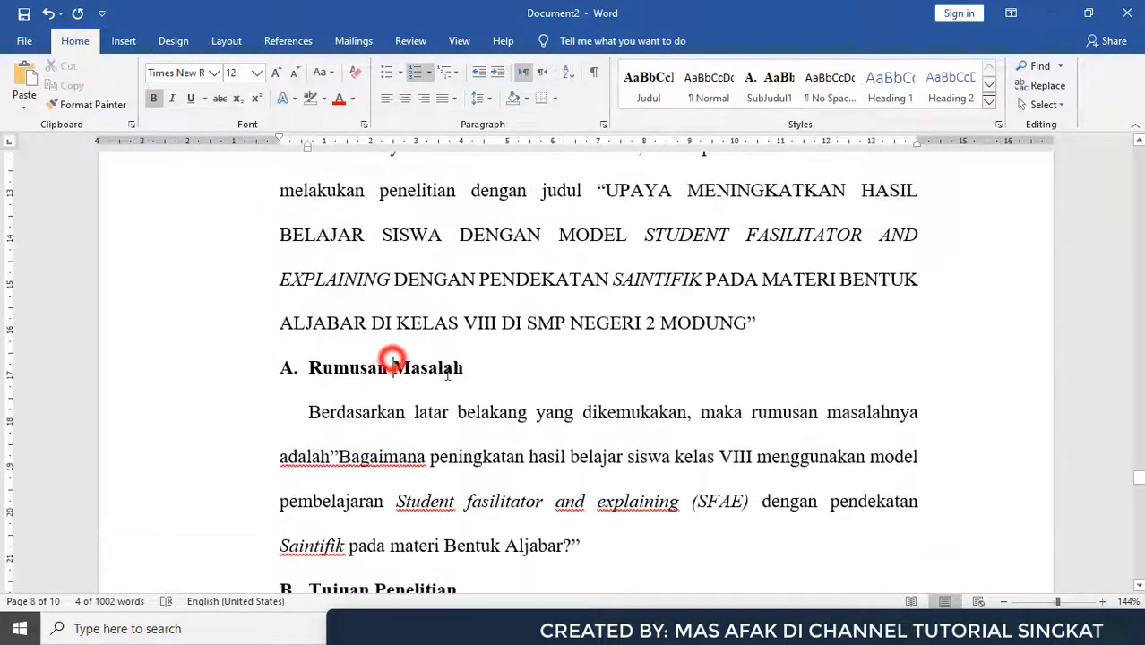
pyautogui.tripleClick(462, 366)
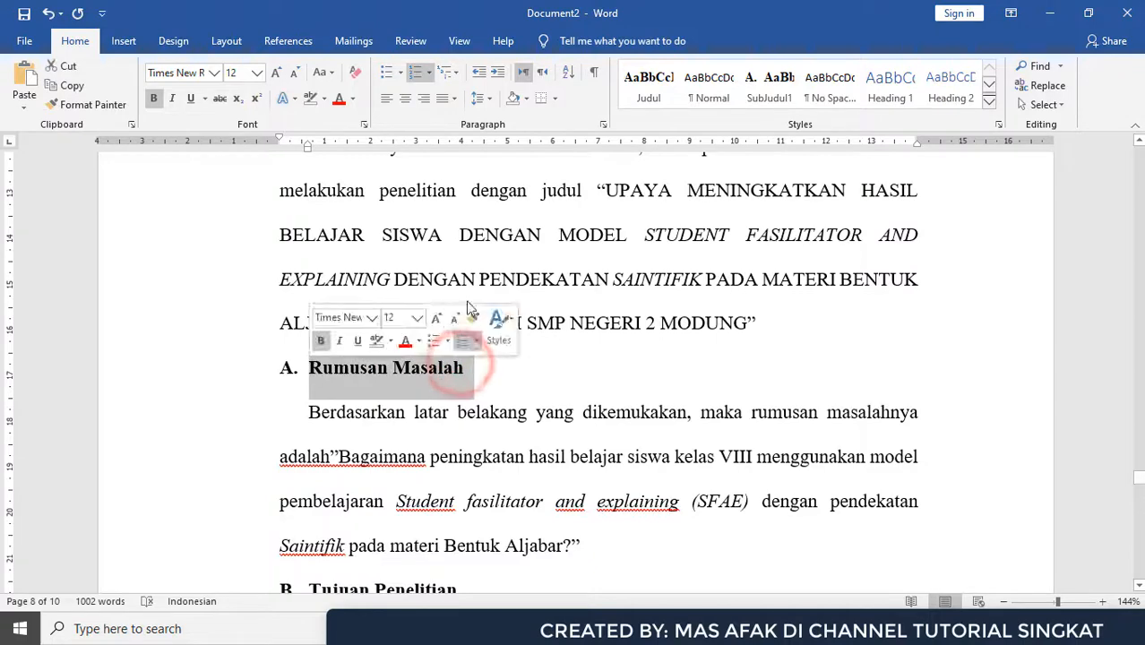
pyautogui.click(758, 97)
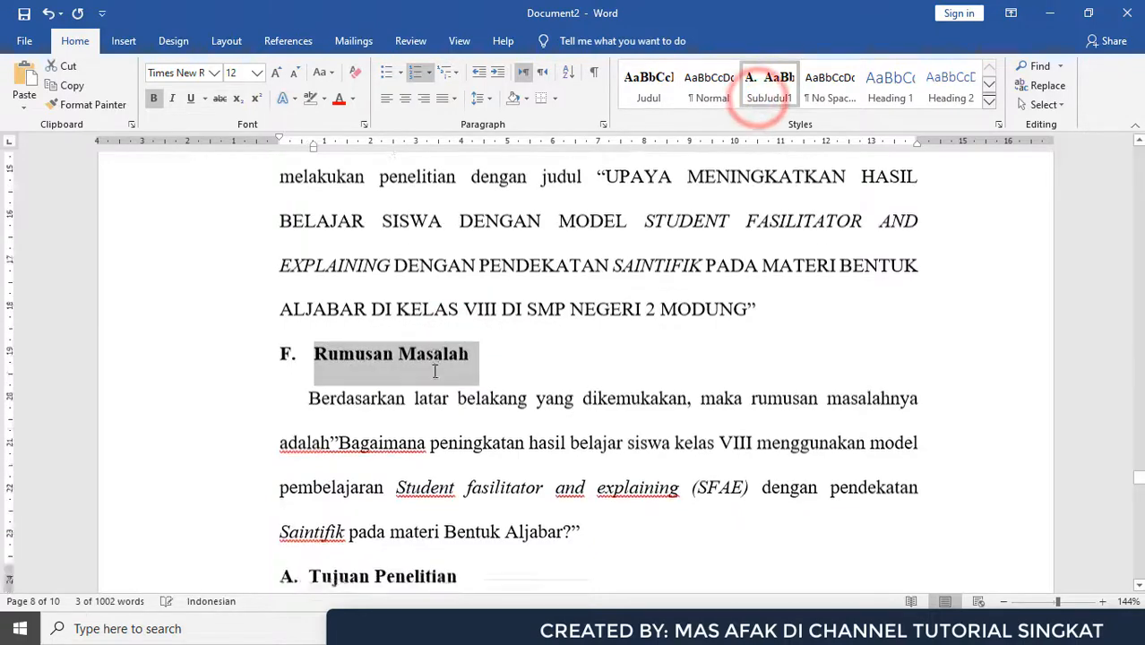
# Apply the SubJudul1 style to the subheading Tujuan Penelitian in chapter II.
pyautogui.scroll(-3, 426, 375)
pyautogui.scroll(2, 426, 378)
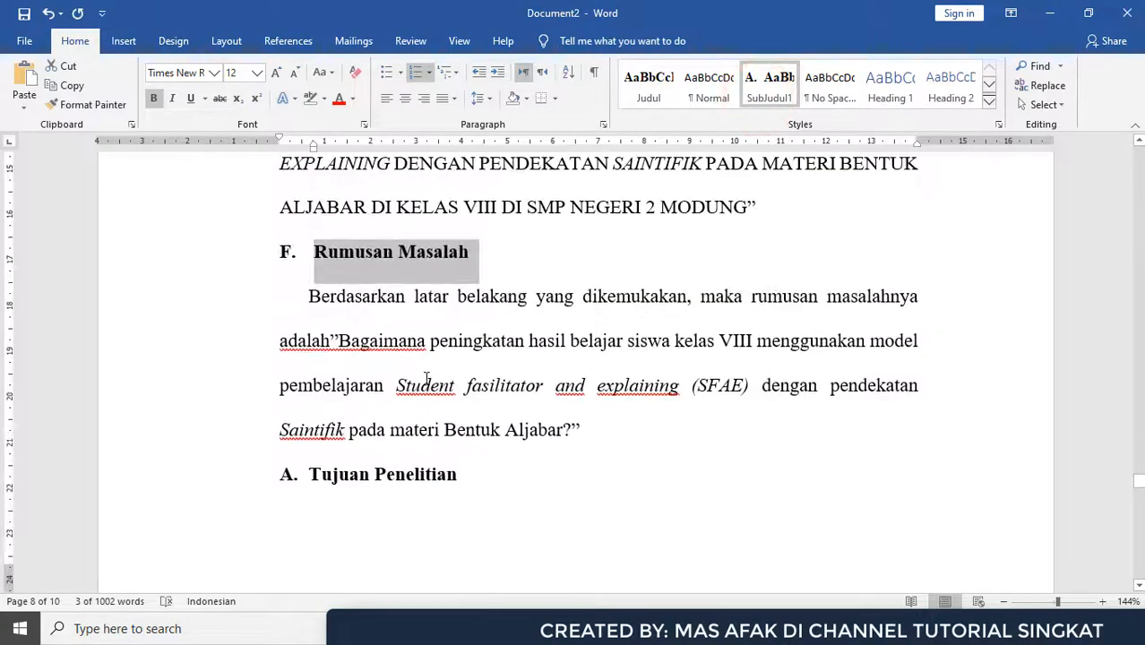
pyautogui.tripleClick(331, 479)
pyautogui.click(762, 90)
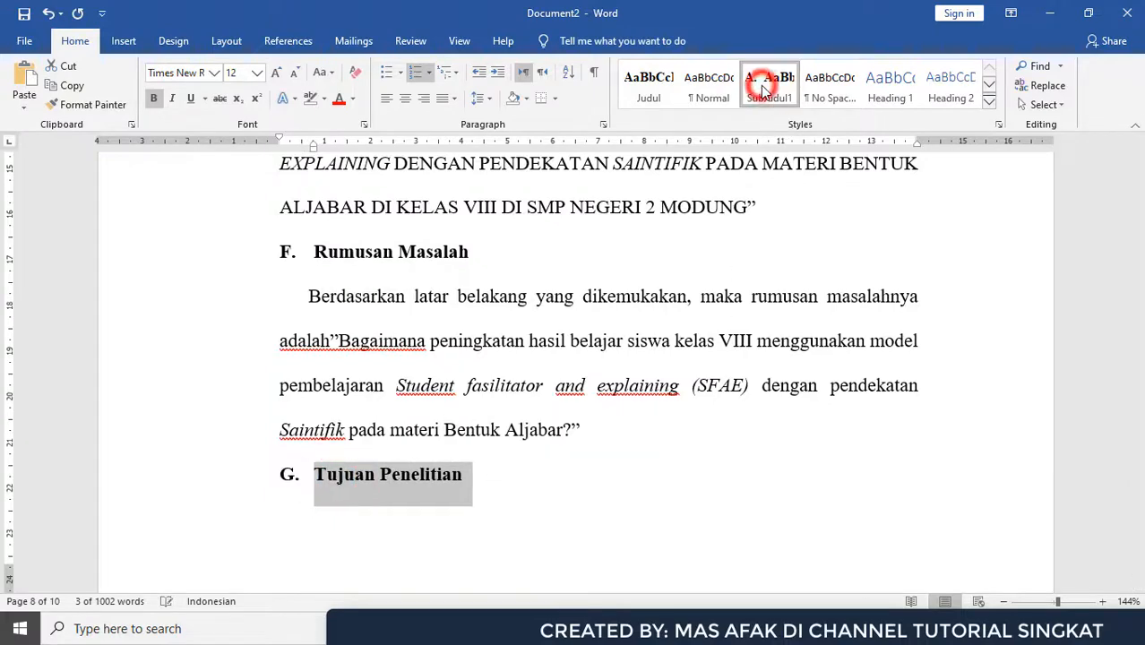
# Compare the list lettering of the chapter II subheadings with that of the last subheading in chapter I.
pyautogui.click(285, 254)
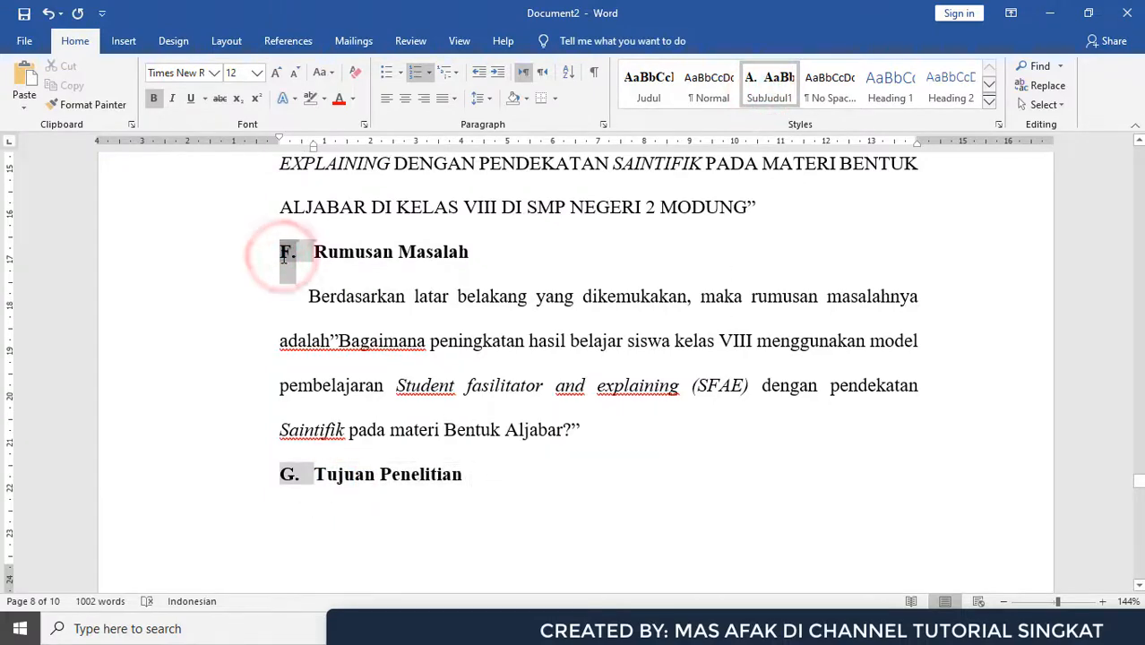
pyautogui.scroll(15, 506, 416)
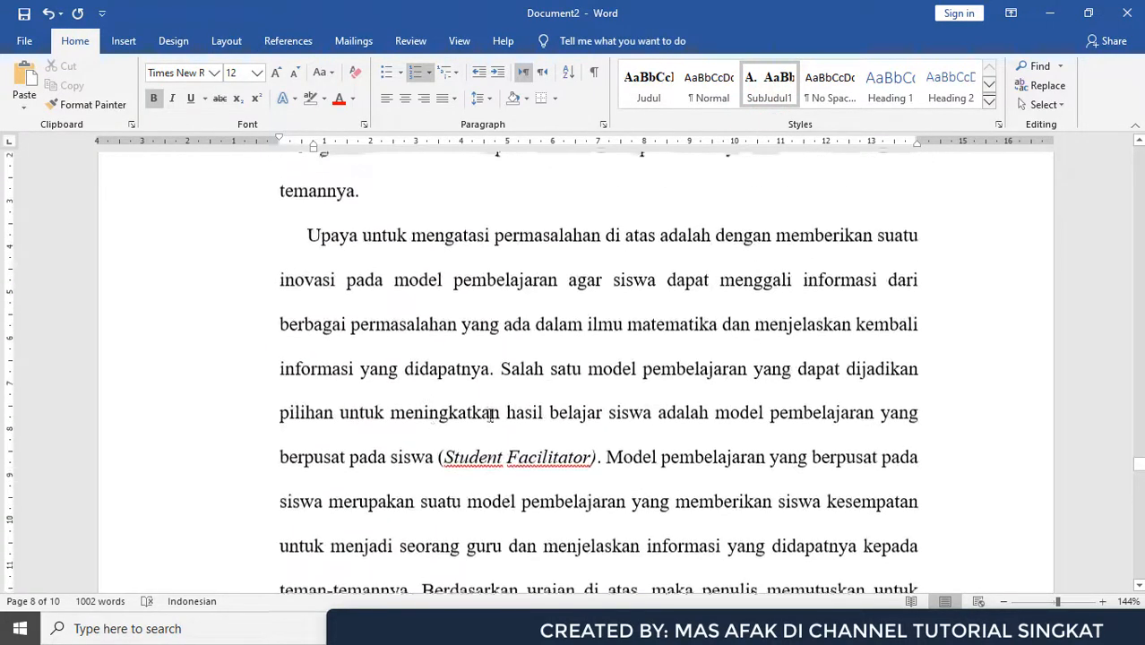
pyautogui.scroll(15, 506, 416)
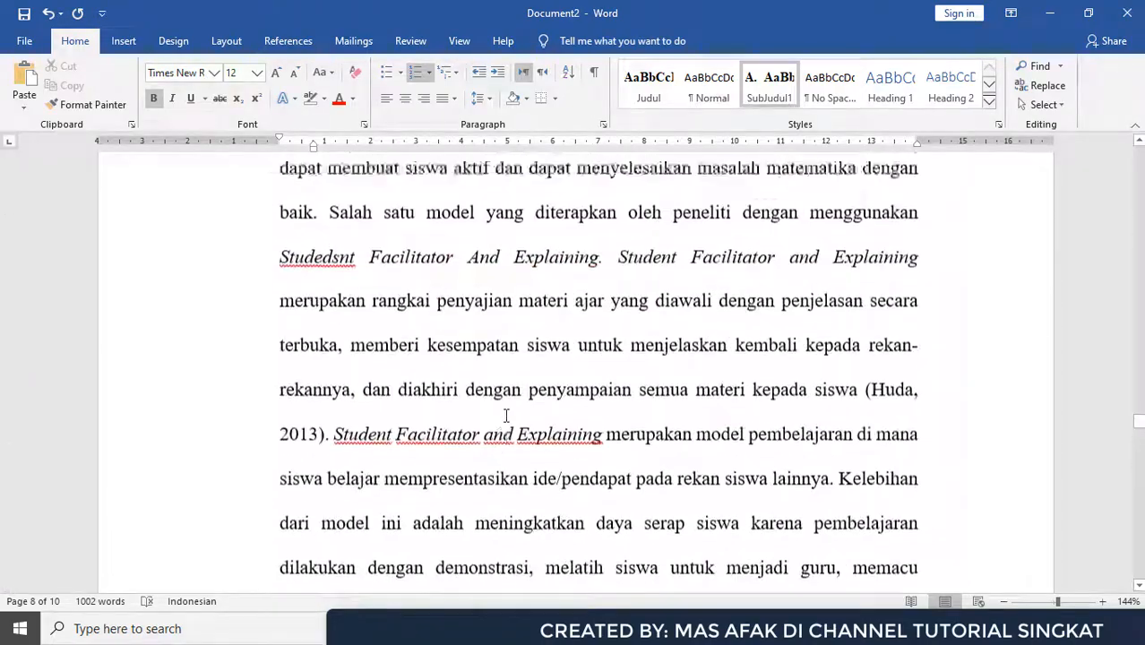
pyautogui.scroll(-2, 506, 416)
pyautogui.scroll(-6, 506, 415)
pyautogui.scroll(12, 526, 384)
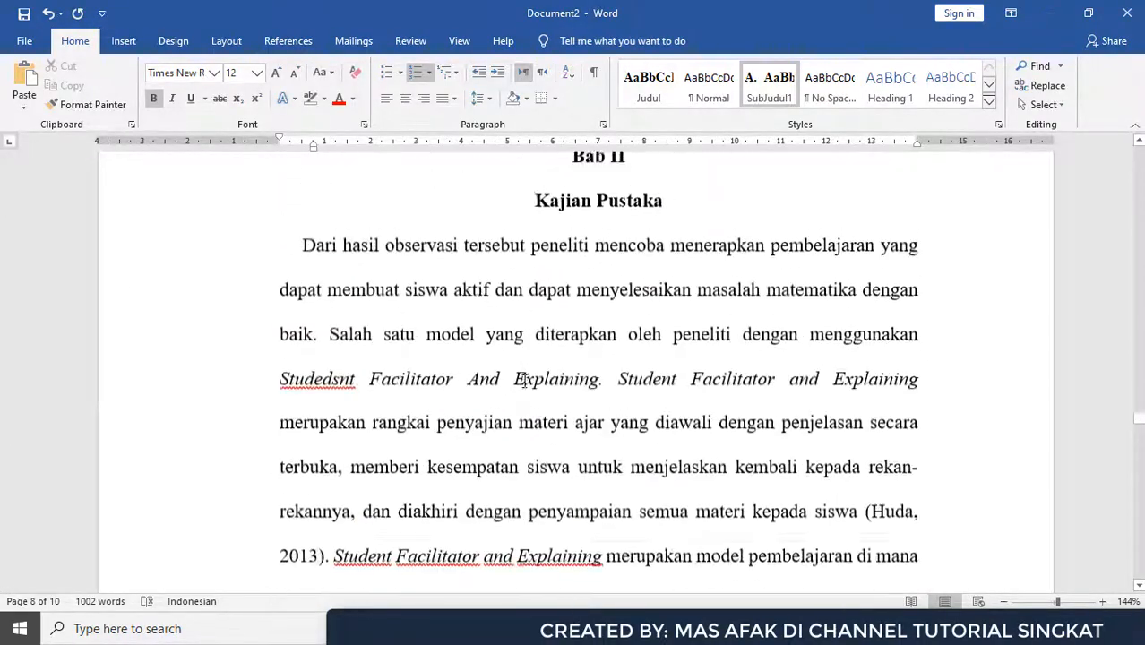
pyautogui.scroll(12, 526, 383)
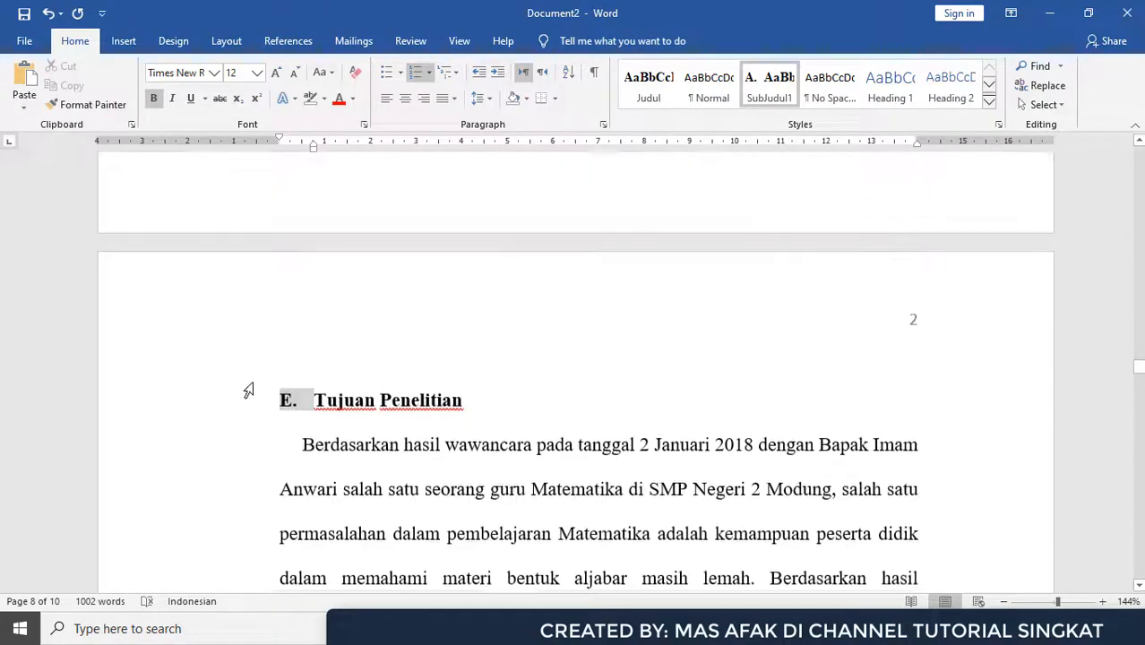
pyautogui.scroll(-20, 466, 403)
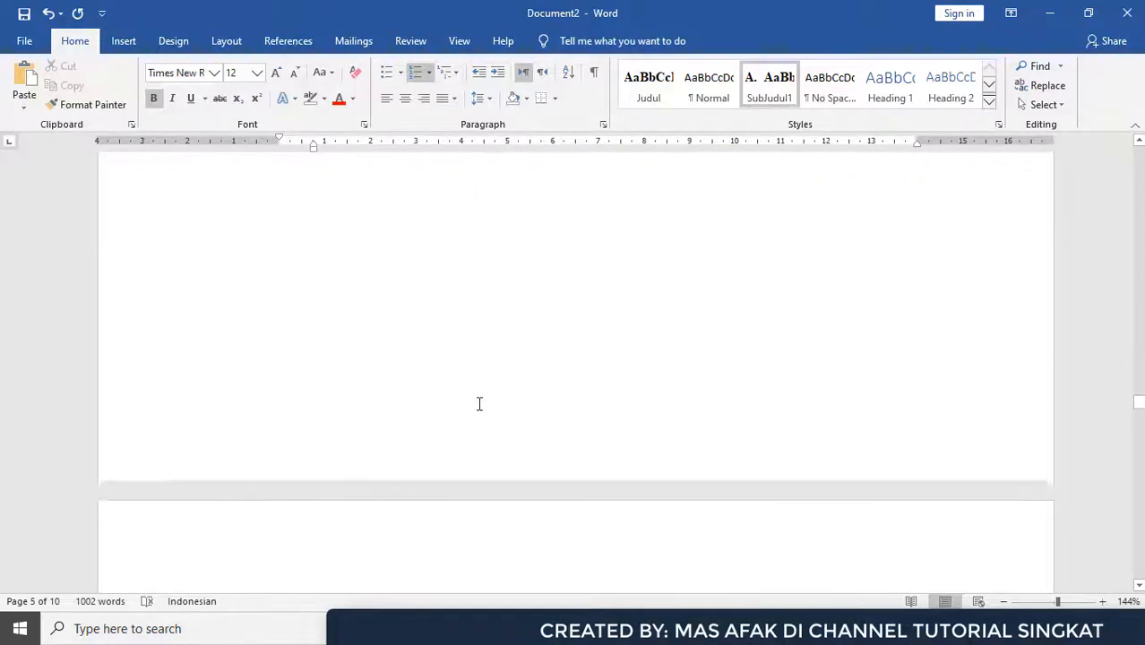
pyautogui.scroll(-15, 479, 404)
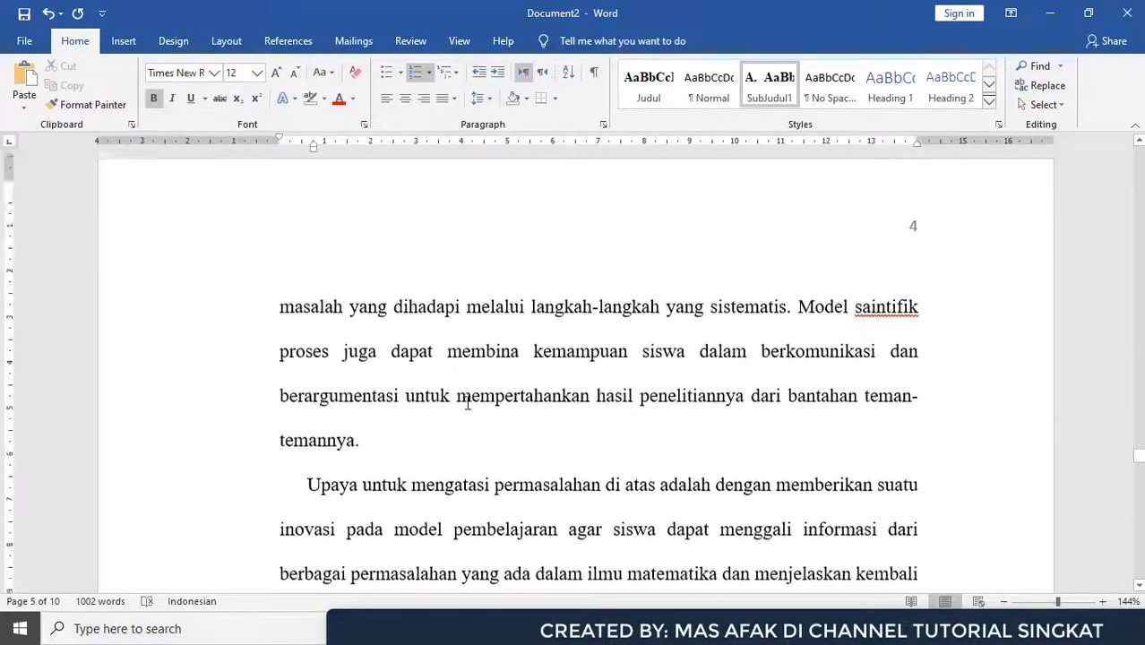
pyautogui.scroll(3, 467, 403)
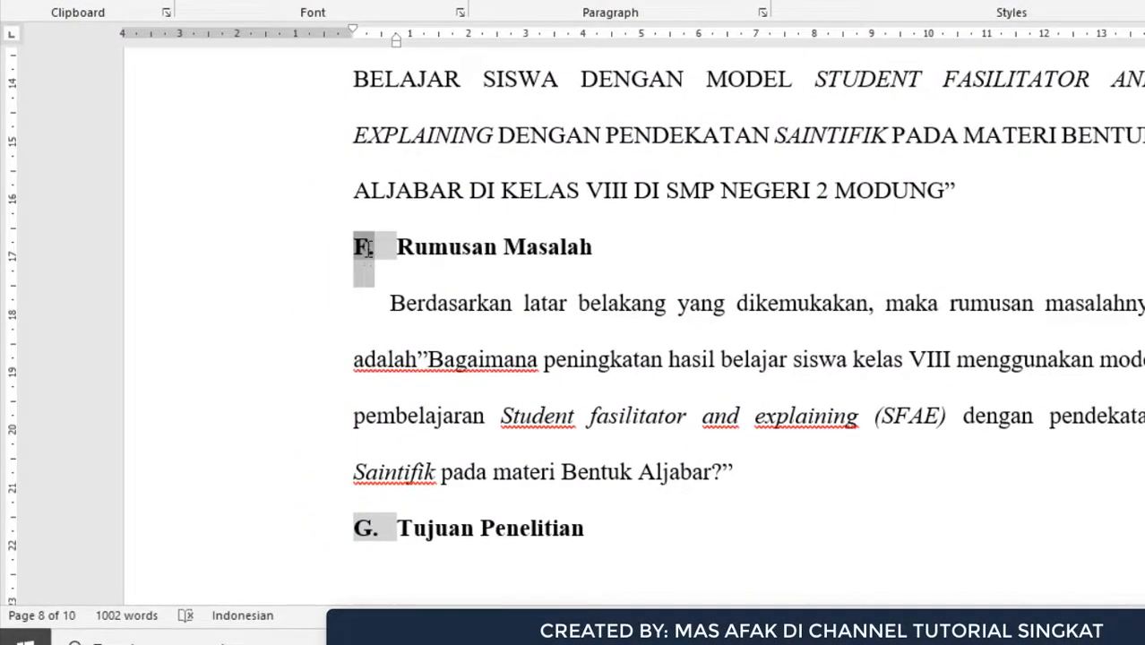
# Restart the numbering at A for Rumusan Masalah in chapter II and align its indents with the Tujuan Penelitian subheading below it.
pyautogui.rightClick(366, 246)
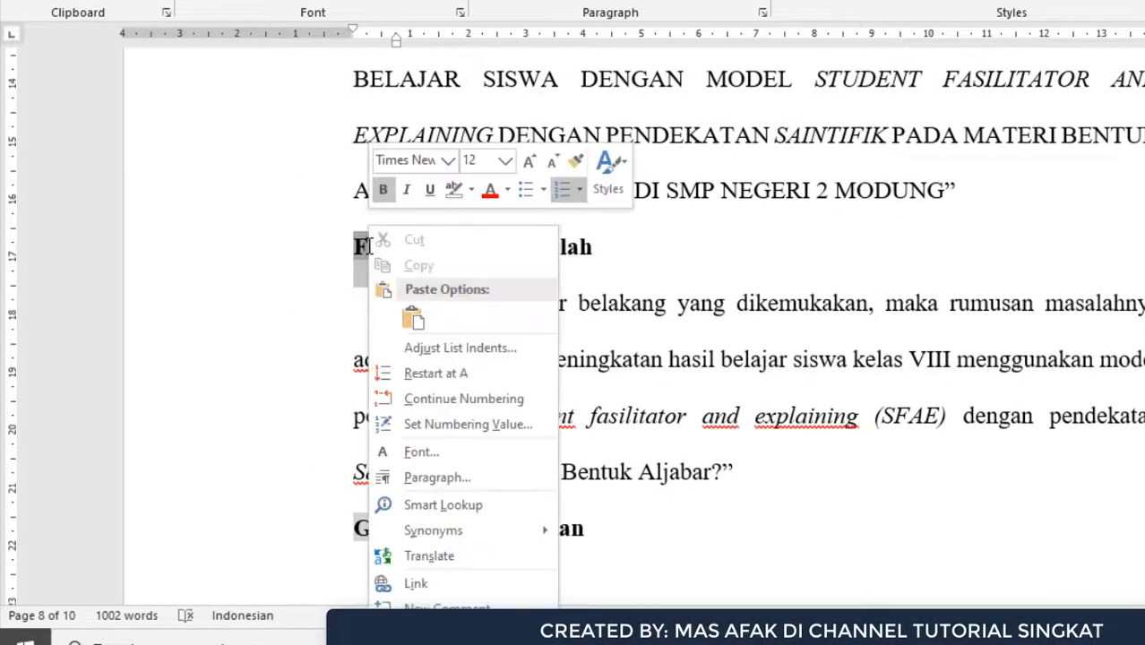
pyautogui.click(466, 373)
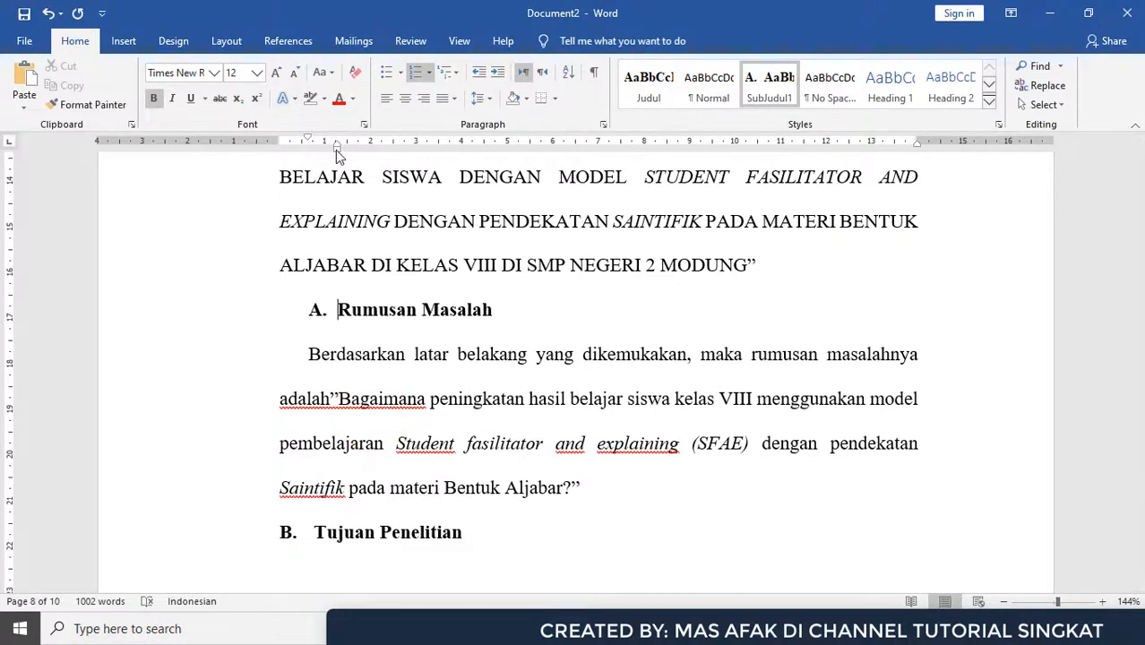
pyautogui.moveTo(336, 148); pyautogui.dragTo(313, 163)
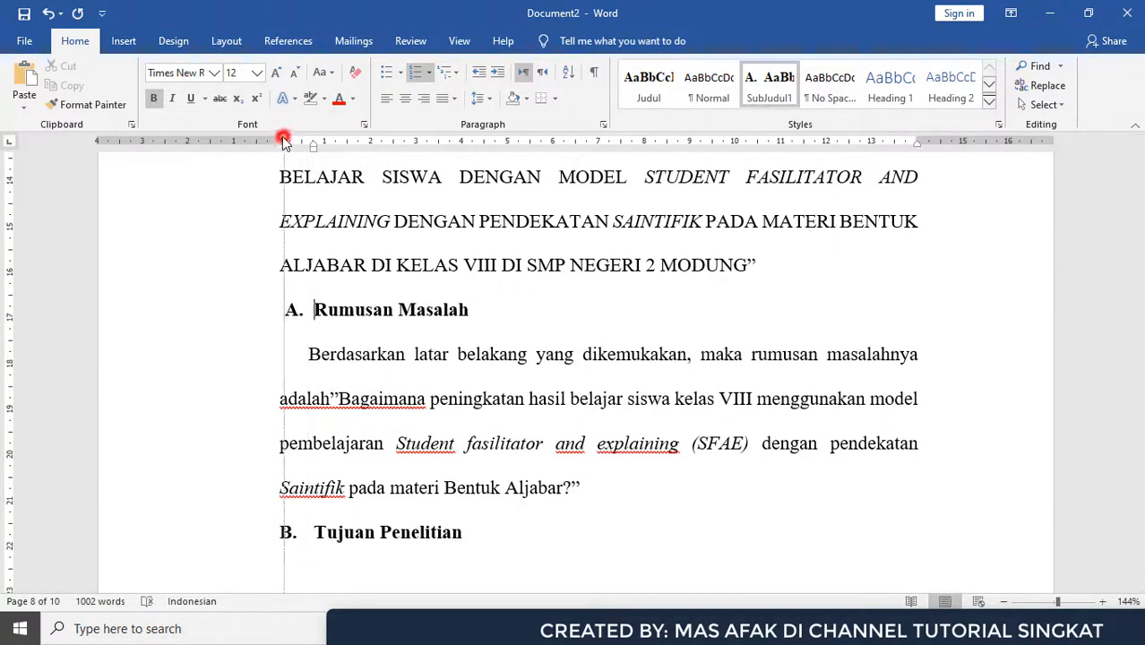
# Review the pages from the end of chapter I through the relettered Rumusan Masalah subheading in chapter II.
pyautogui.scroll(10, 501, 410)
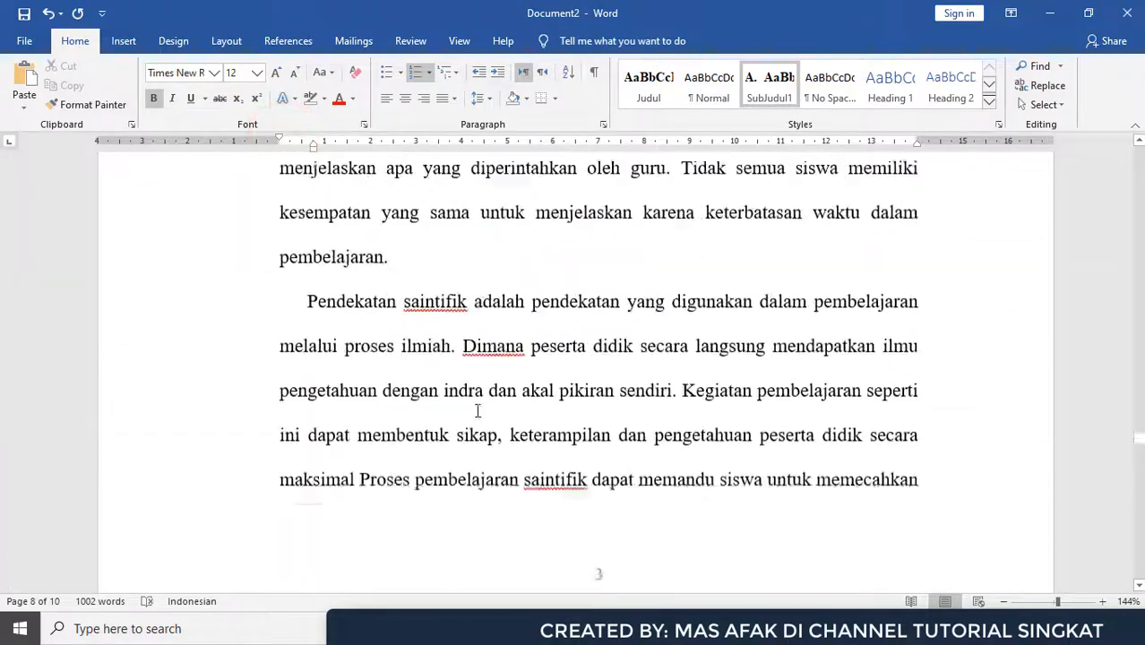
pyautogui.scroll(15, 477, 410)
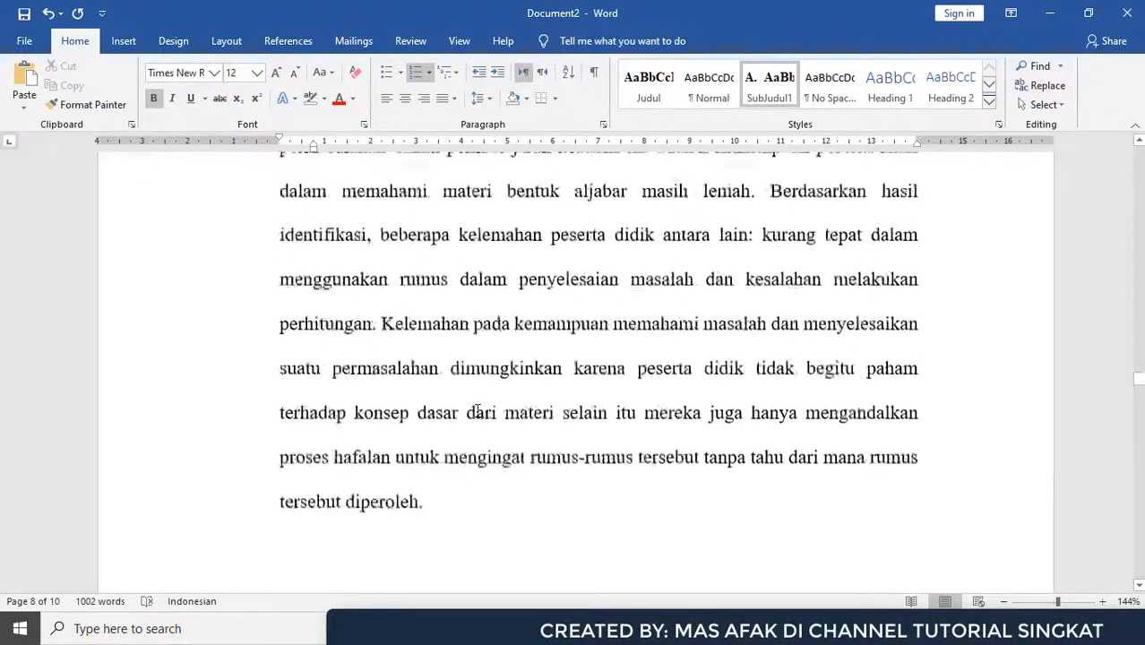
pyautogui.scroll(10, 478, 411)
pyautogui.scroll(-15, 607, 403)
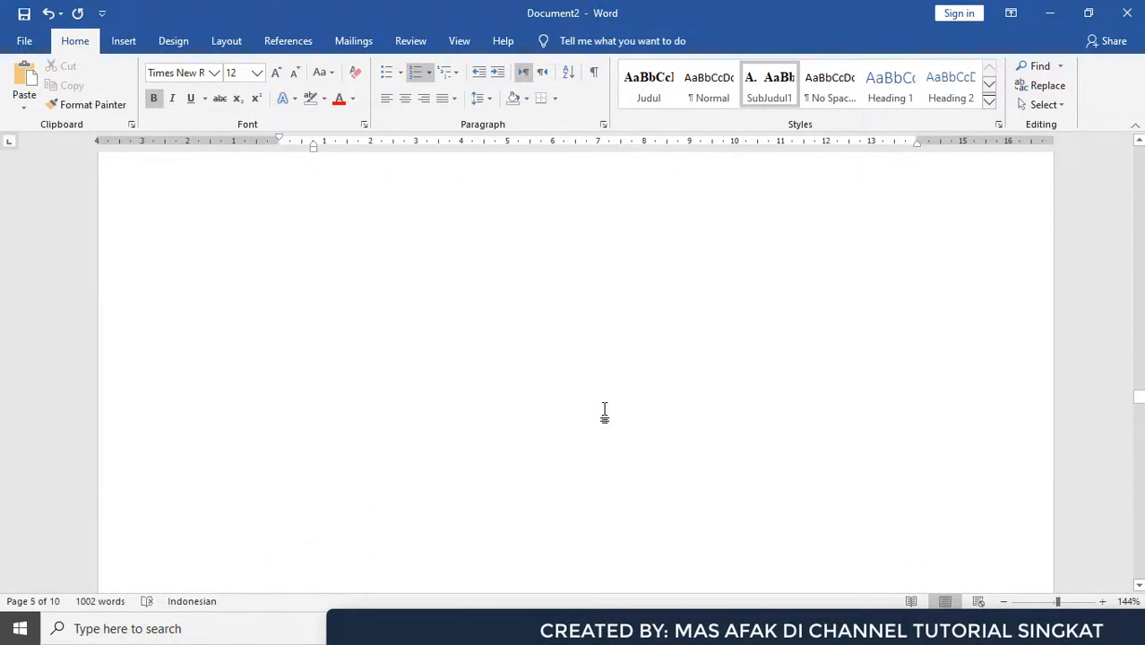
pyautogui.scroll(-12, 605, 411)
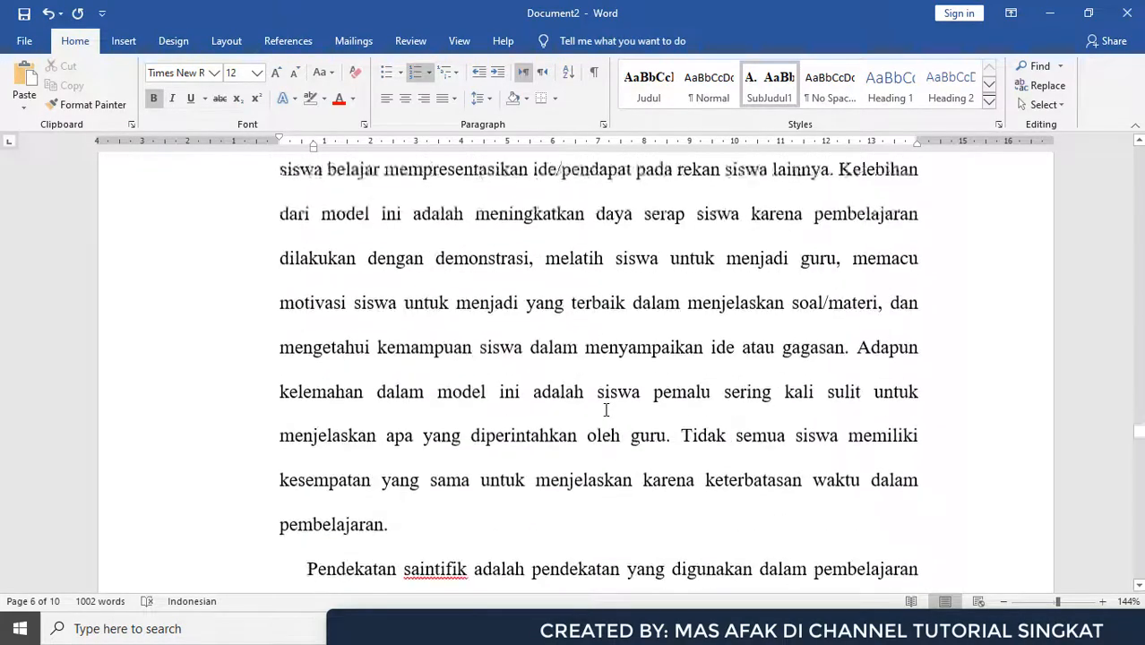
pyautogui.scroll(-15, 605, 410)
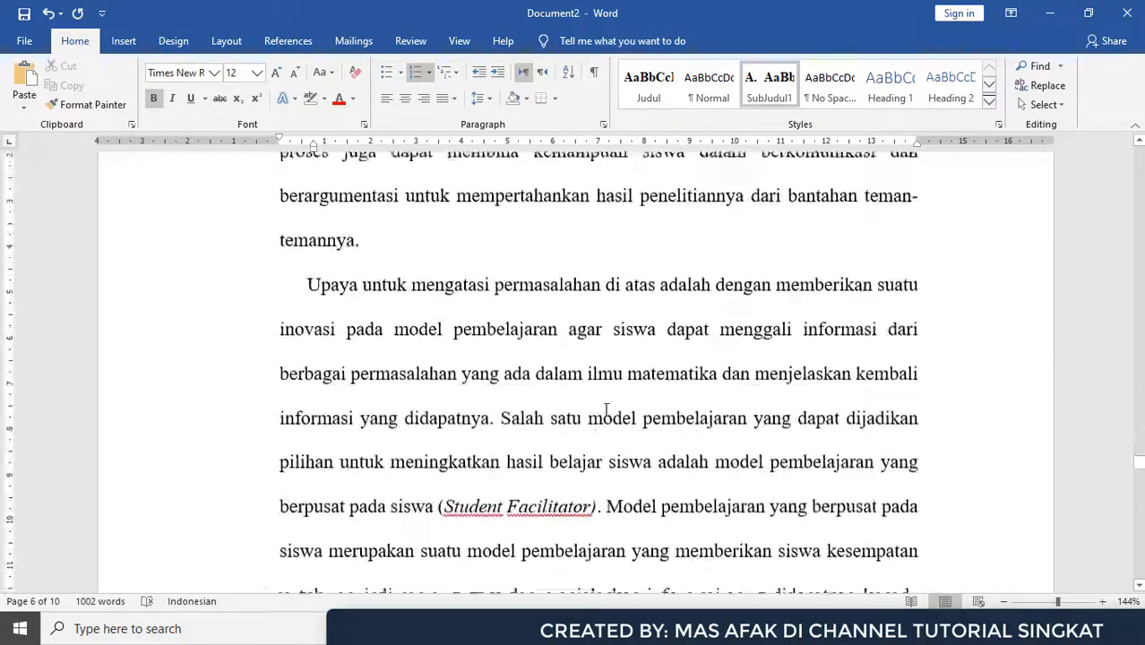
pyautogui.scroll(-14, 606, 411)
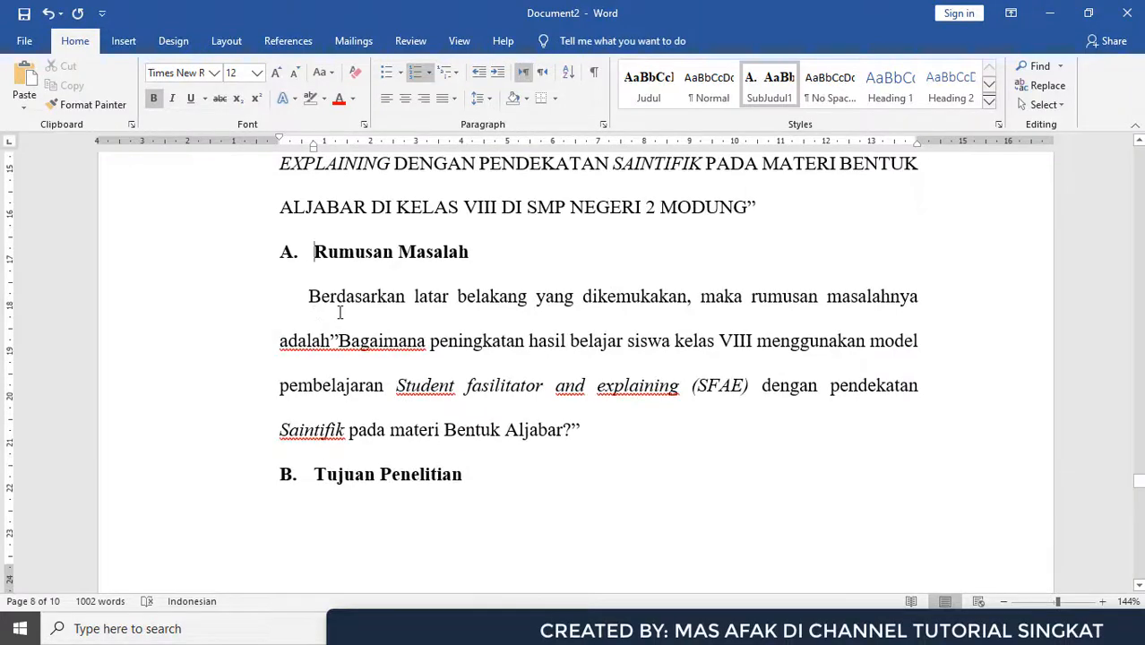
# Apply the SubJudul1 style to the subheading Manfaat Penelitian on the page after Tujuan Penelitian in chapter II.
pyautogui.scroll(-10, 340, 311)
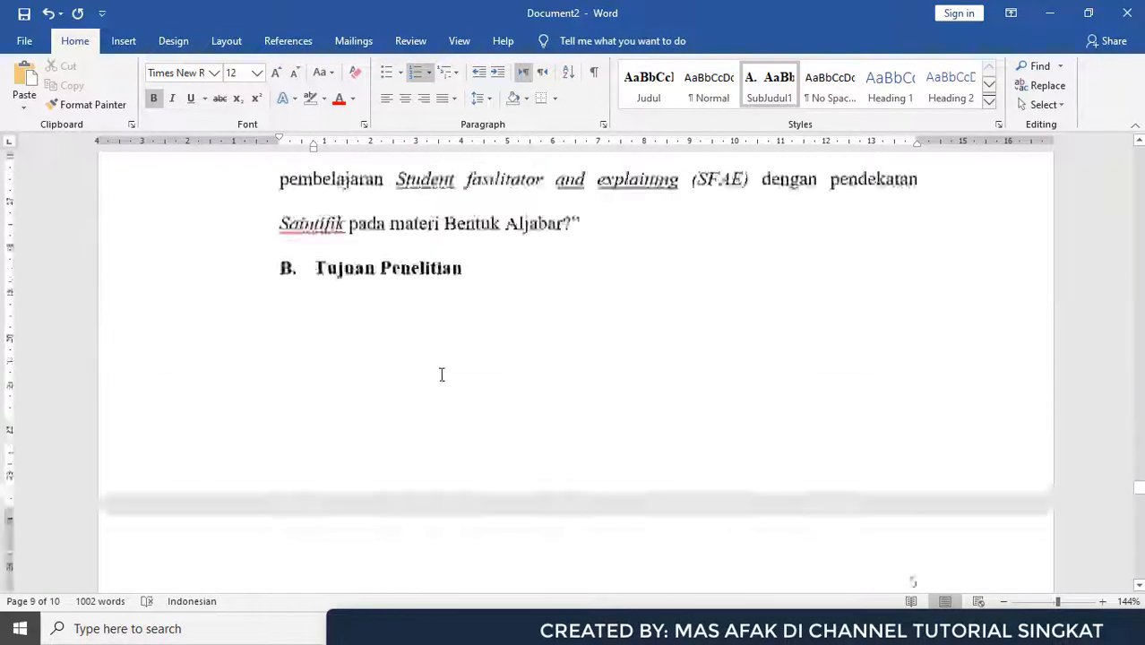
pyautogui.scroll(3, 430, 371)
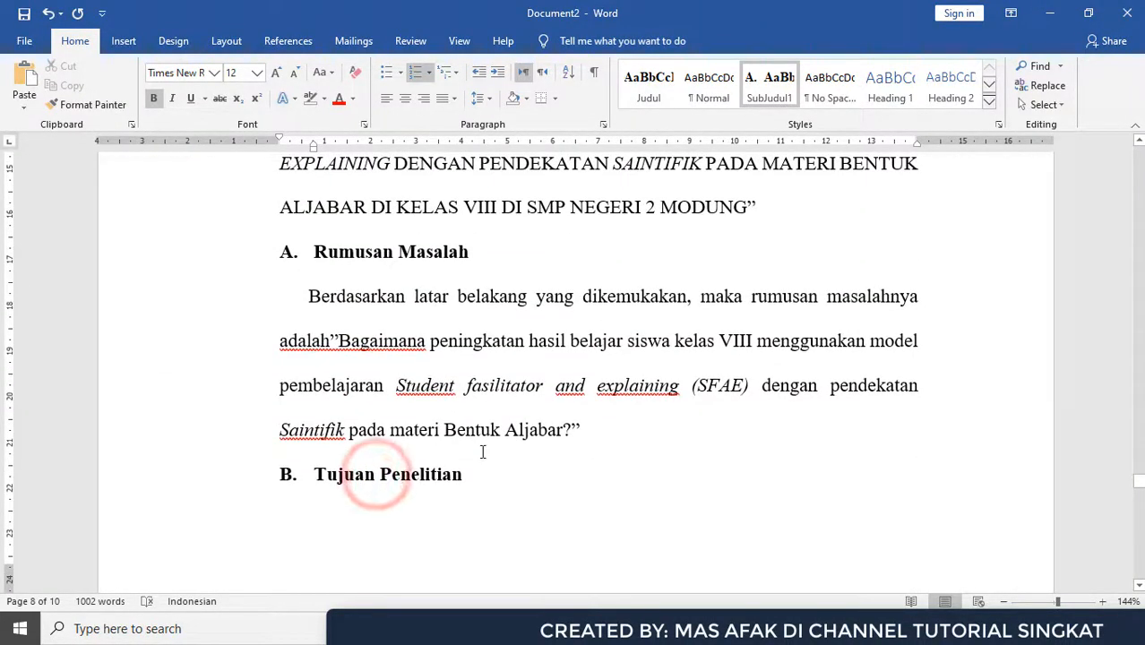
pyautogui.scroll(-9, 467, 428)
pyautogui.scroll(4, 469, 427)
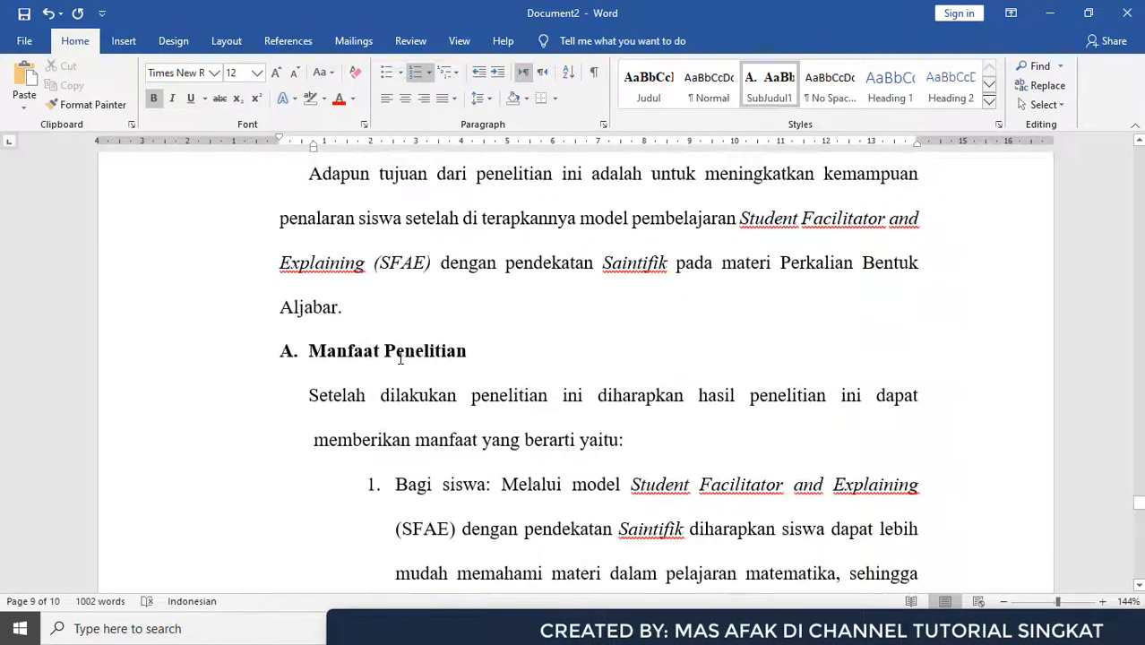
pyautogui.click(404, 351)
pyautogui.tripleClick(460, 350)
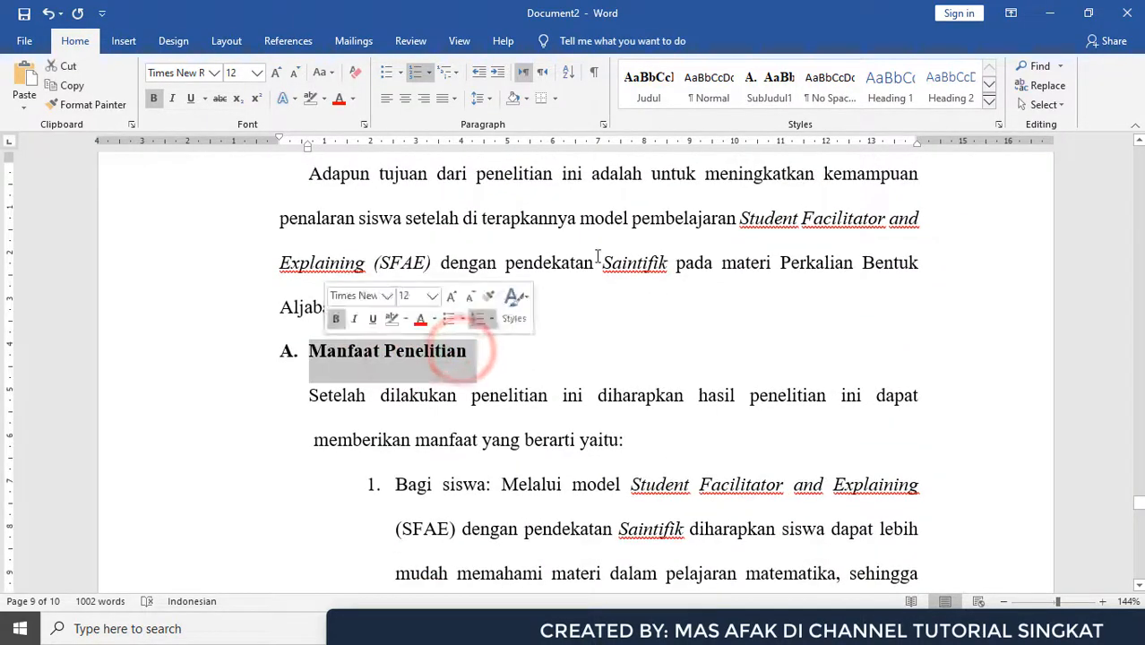
pyautogui.click(769, 88)
pyautogui.scroll(-7, 470, 489)
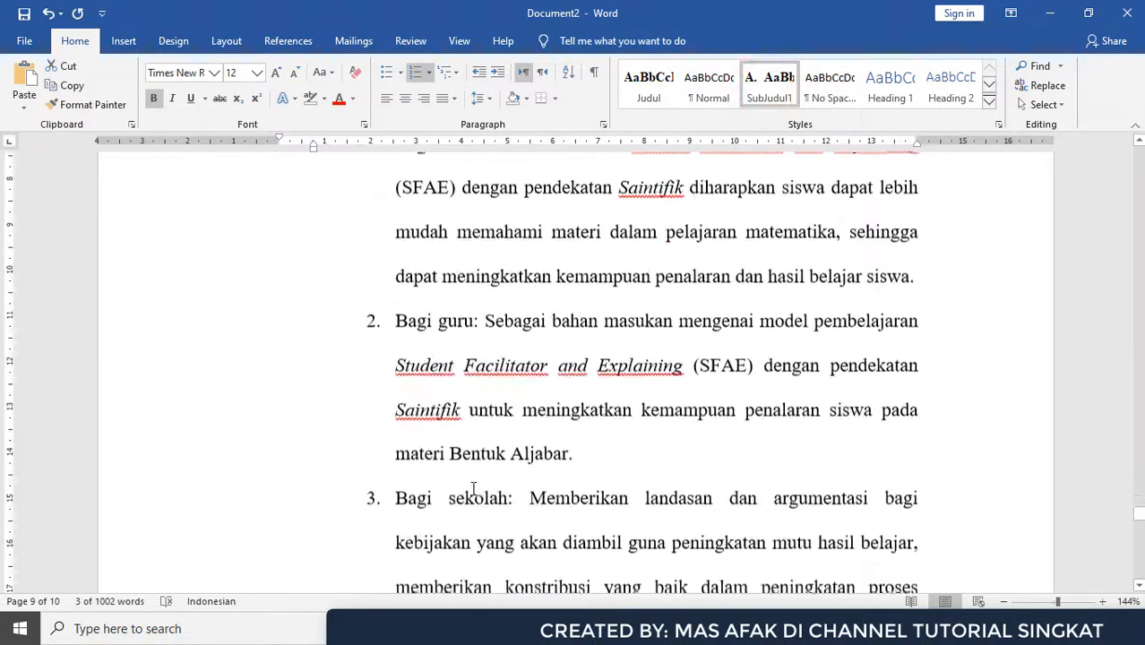
# Apply the SubJudul1 style to the Definisi Oprasional subheading at the end of chapter II.
pyautogui.tripleClick(471, 456)
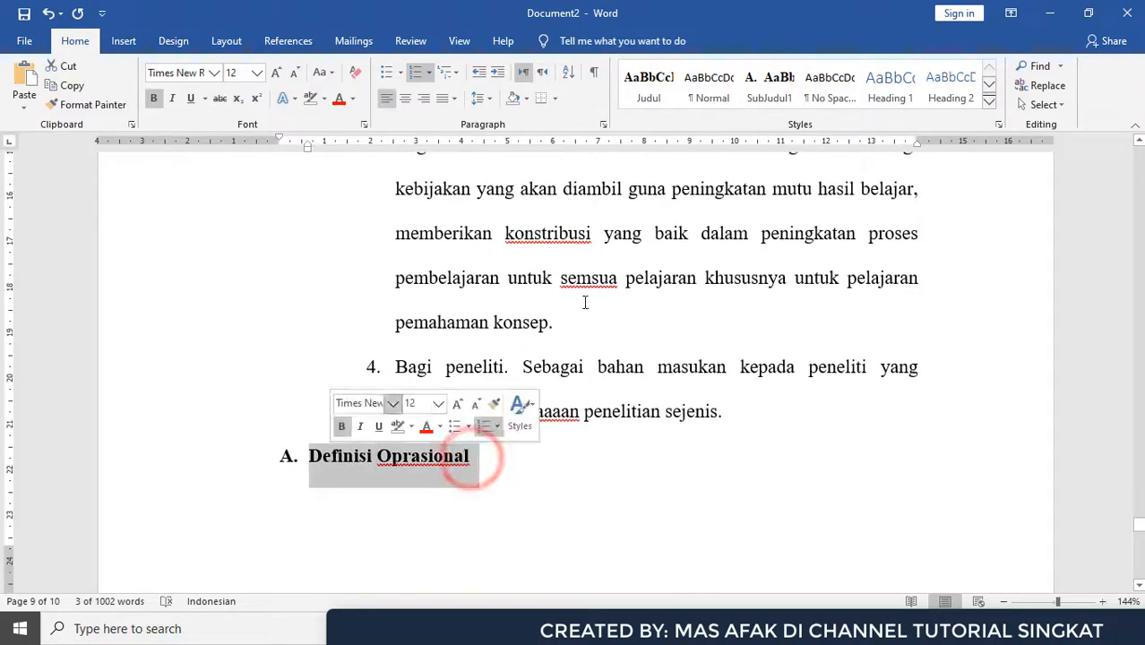
pyautogui.click(758, 96)
pyautogui.scroll(-10, 496, 499)
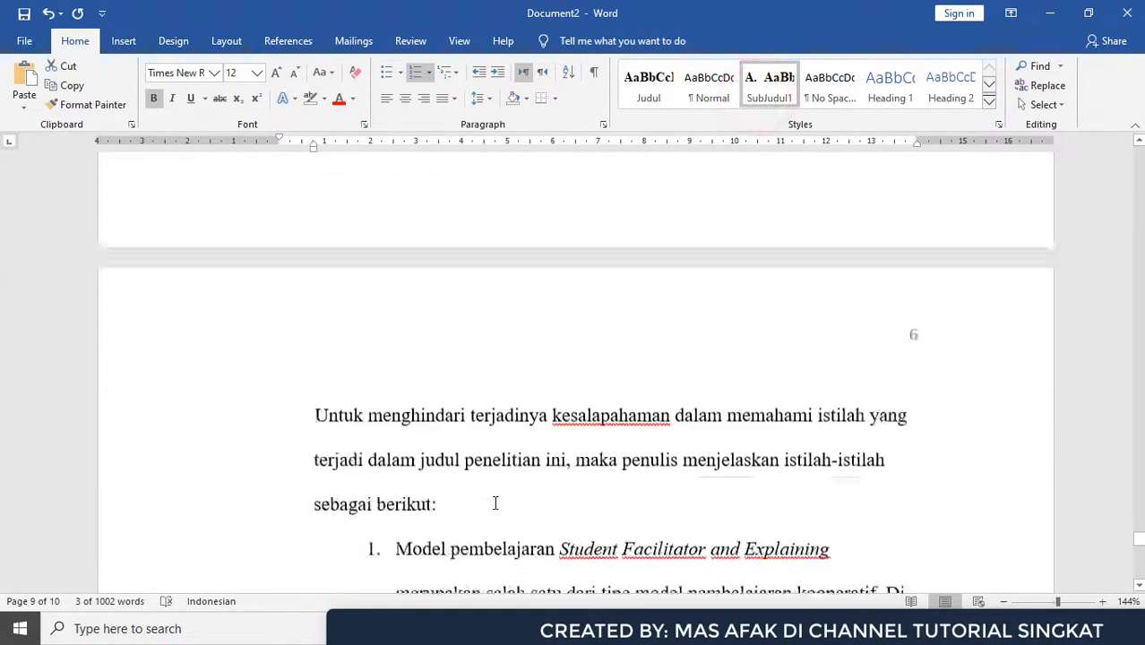
pyautogui.scroll(-3, 494, 502)
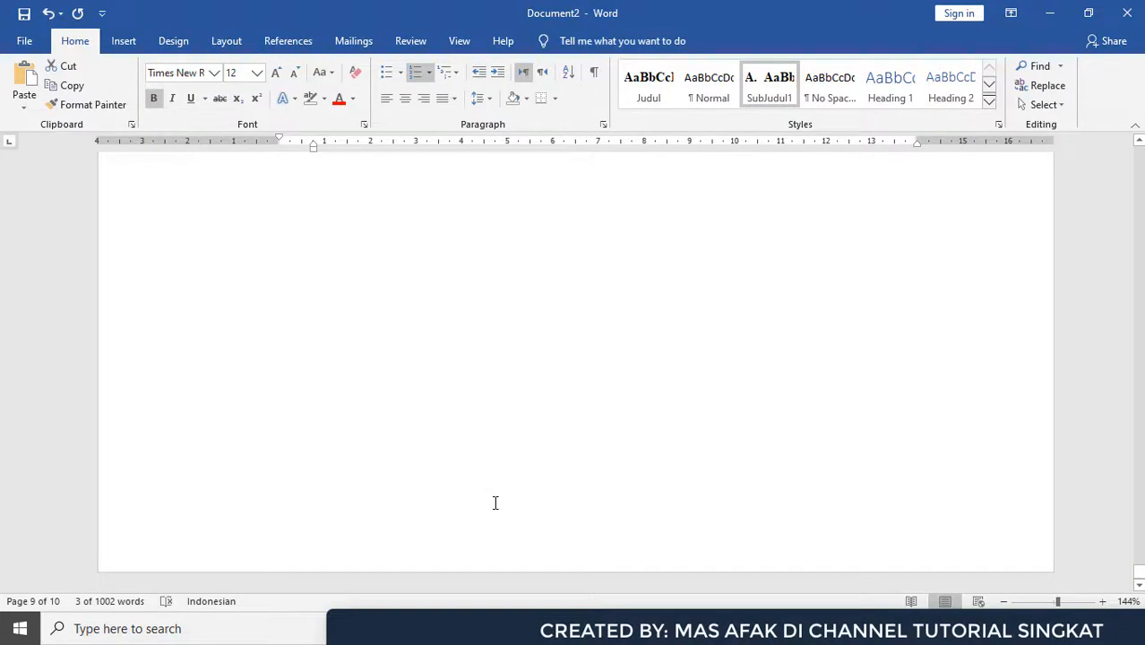
pyautogui.scroll(8, 497, 500)
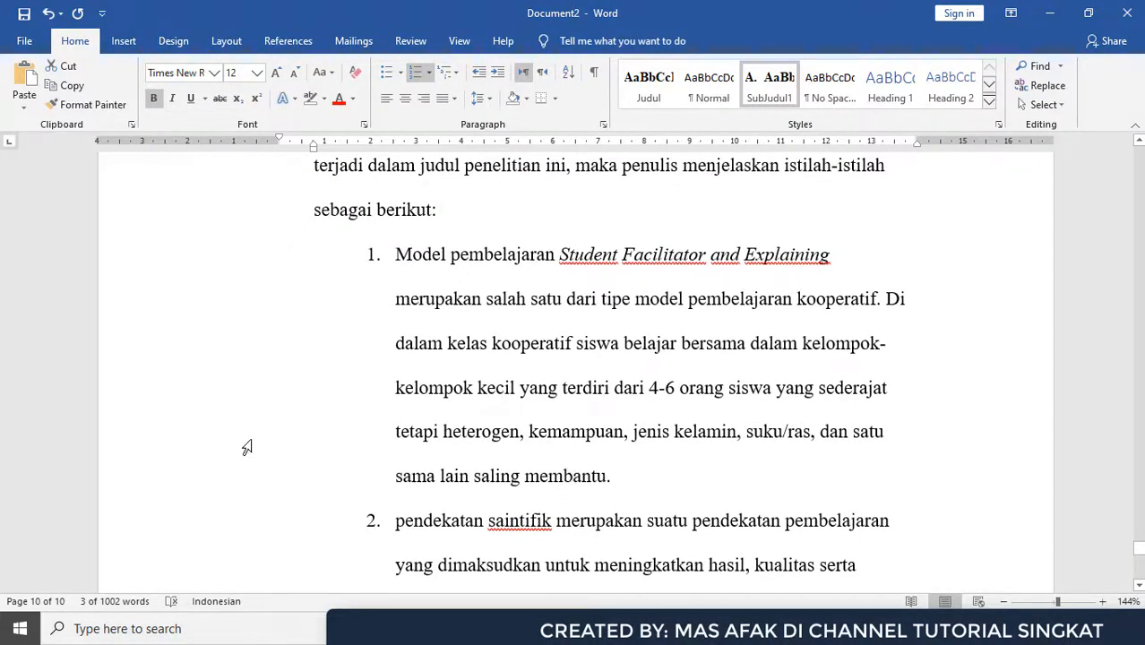
# Start a custom table of contents on the empty line below the Daftar Isi title.
pyautogui.scroll(18, 380, 484)
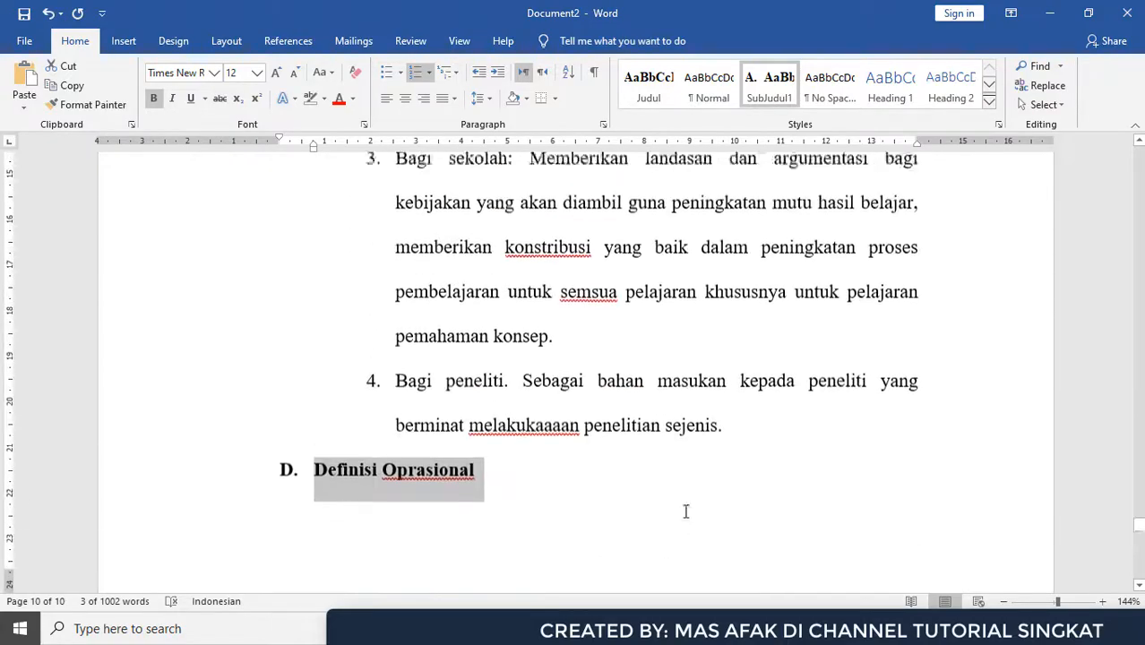
pyautogui.scroll(20, 686, 512)
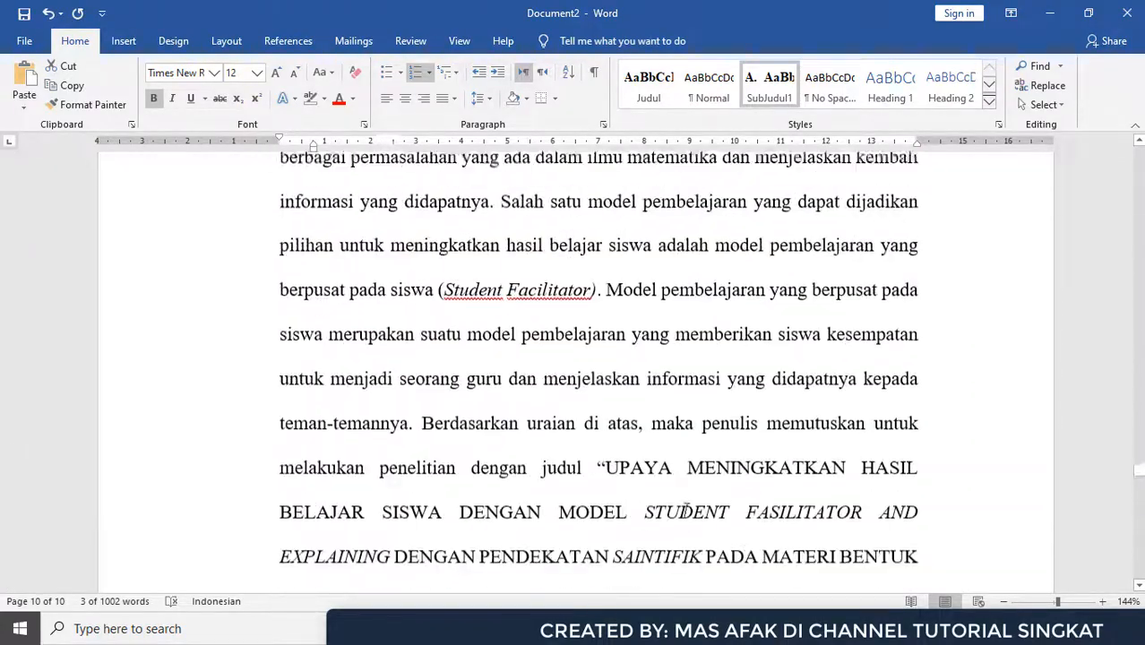
pyautogui.scroll(20, 686, 515)
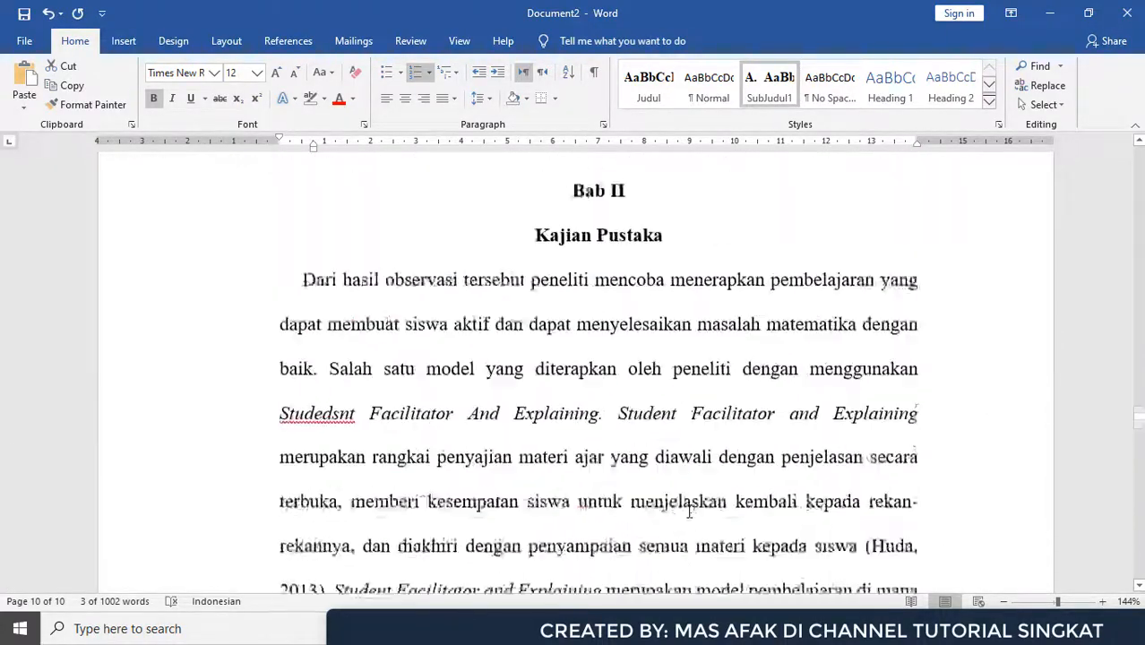
pyautogui.scroll(20, 689, 511)
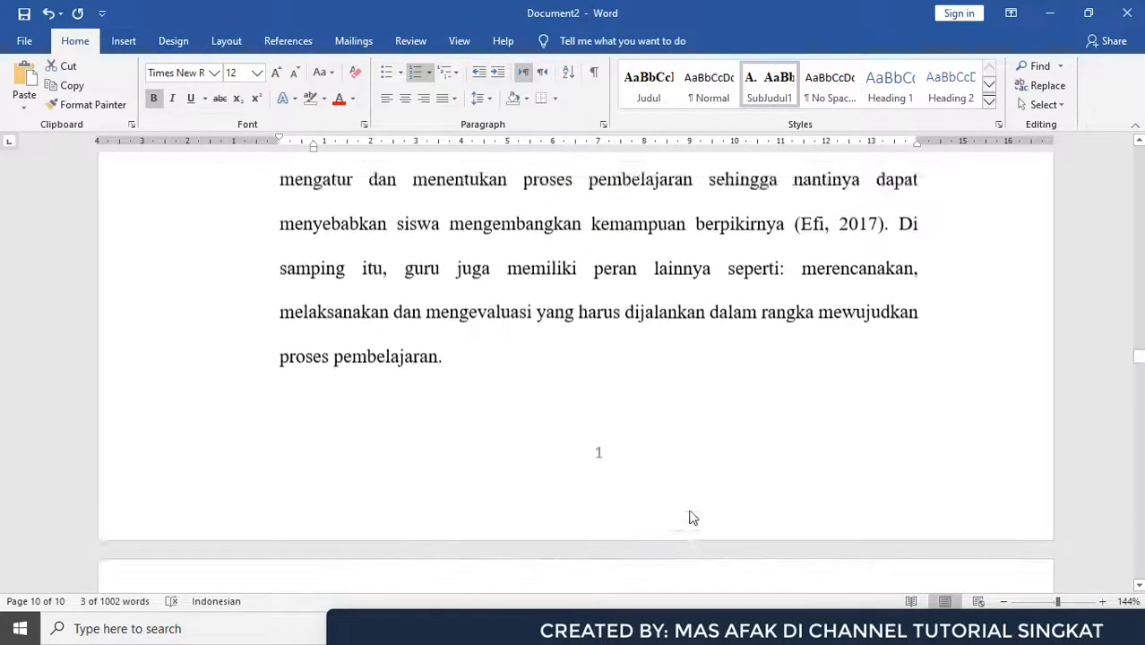
pyautogui.scroll(20, 690, 512)
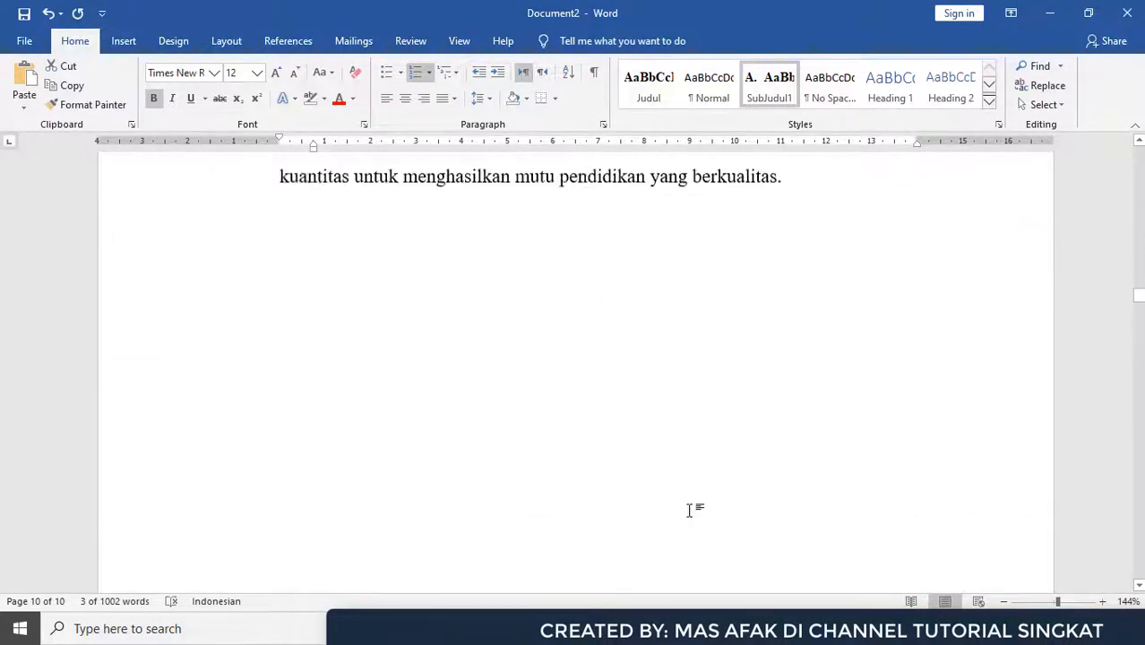
pyautogui.scroll(6, 689, 508)
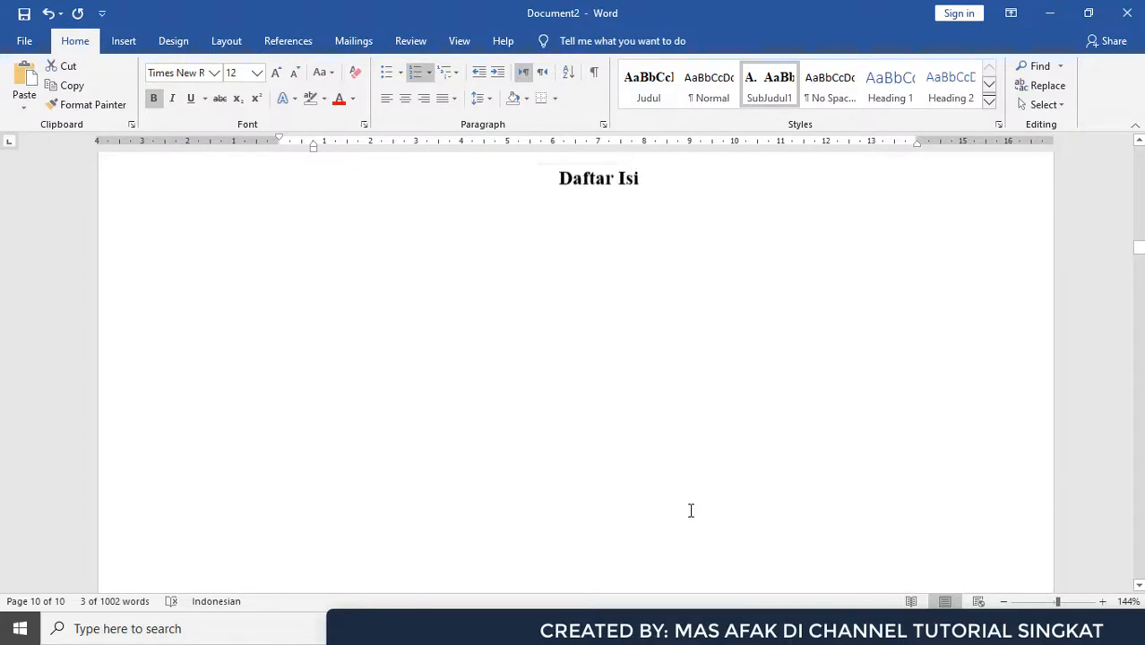
pyautogui.scroll(-2, 645, 403)
pyautogui.click(607, 298)
pyautogui.click(587, 262)
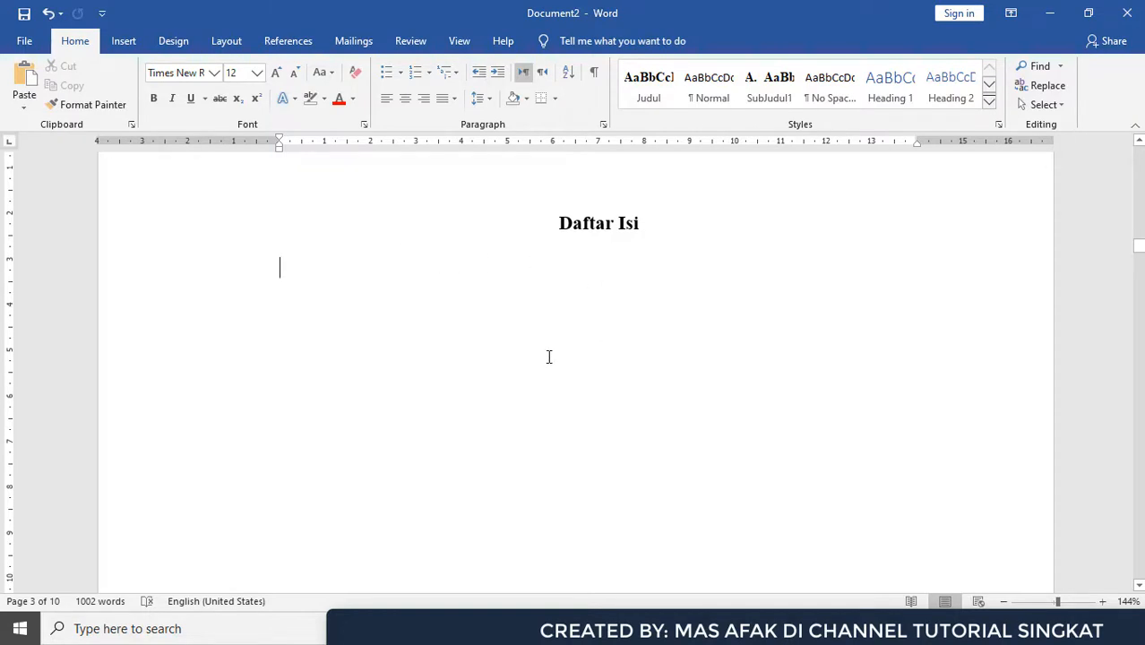
pyautogui.click(288, 40)
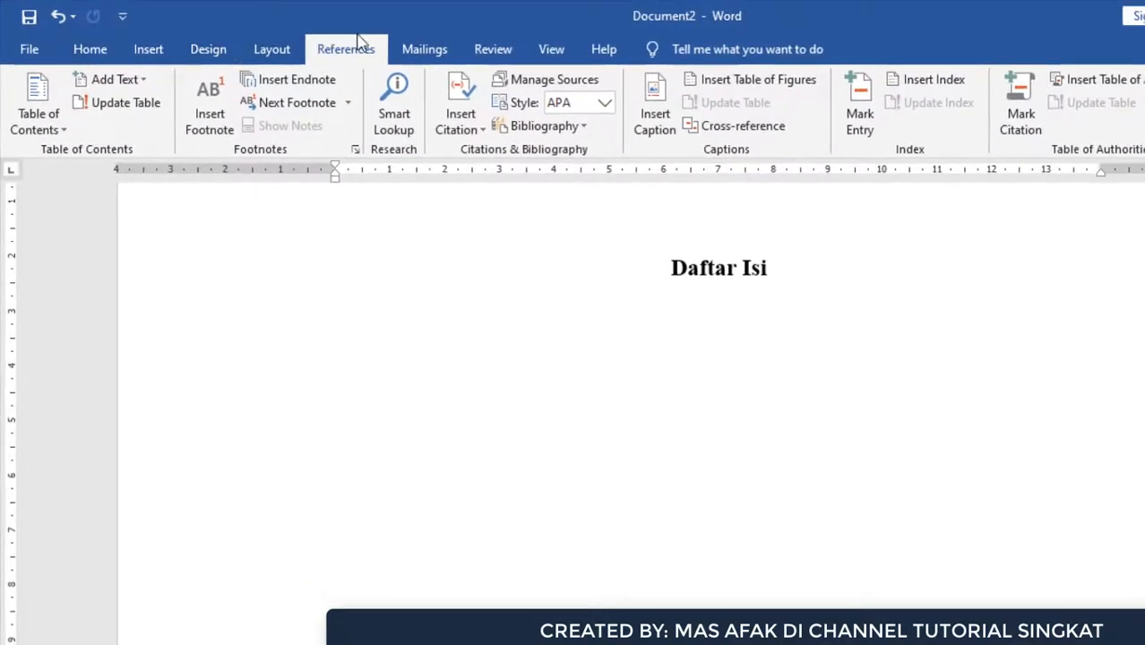
pyautogui.click(41, 126)
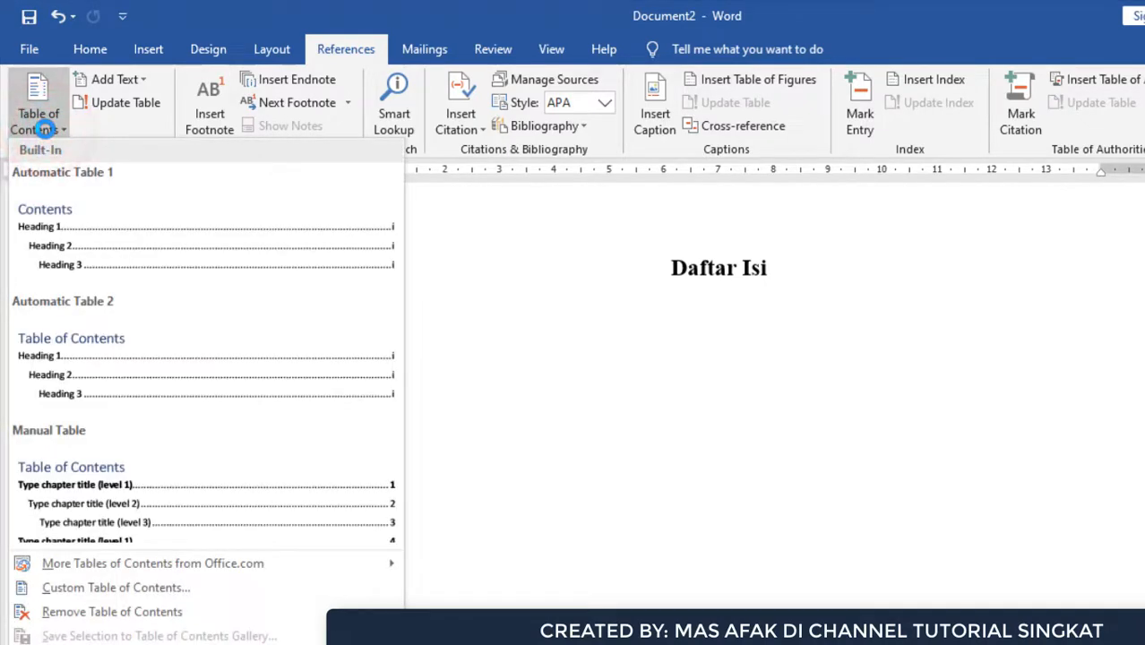
pyautogui.click(188, 591)
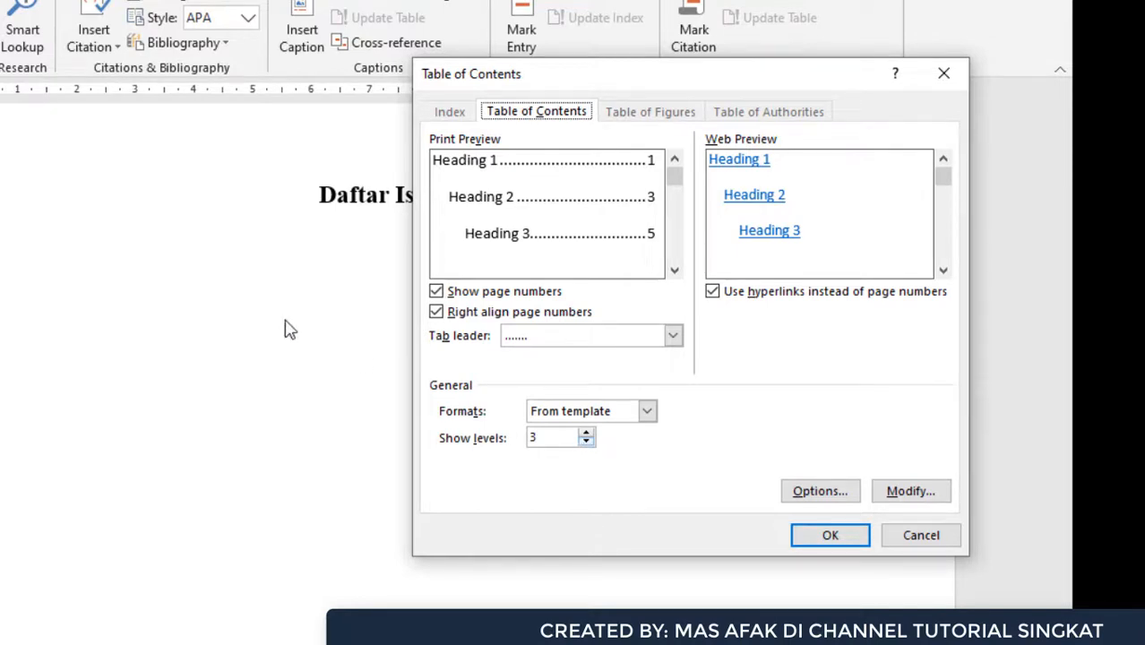
# Set the table of contents to show 2 levels.
pyautogui.click(586, 434)
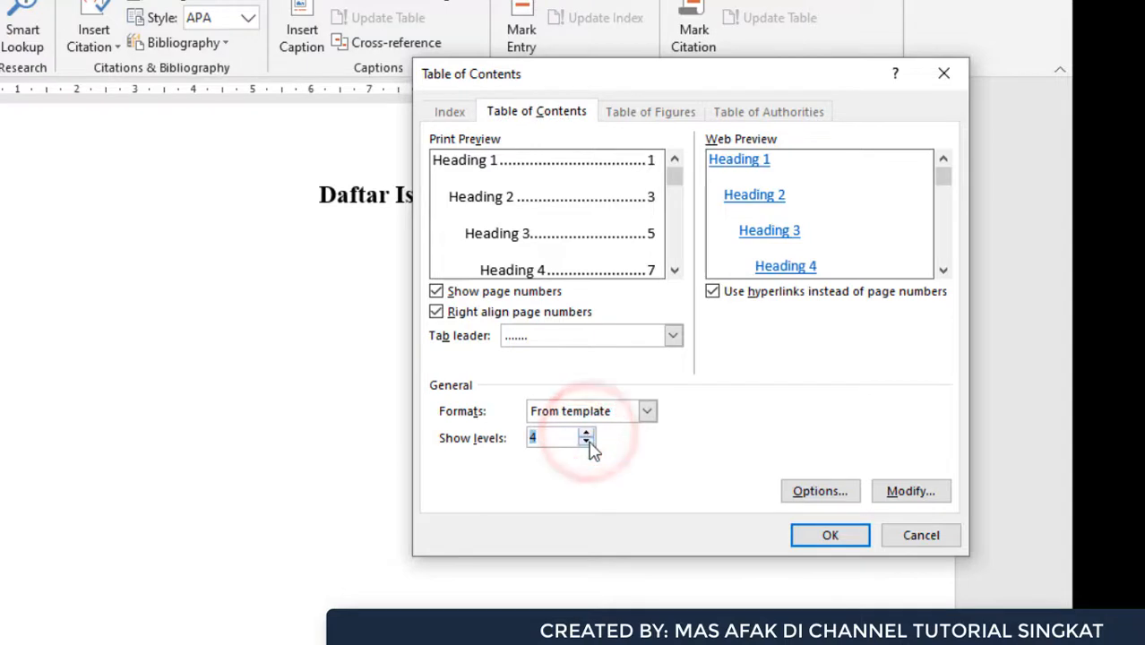
pyautogui.click(587, 441)
pyautogui.click(586, 442)
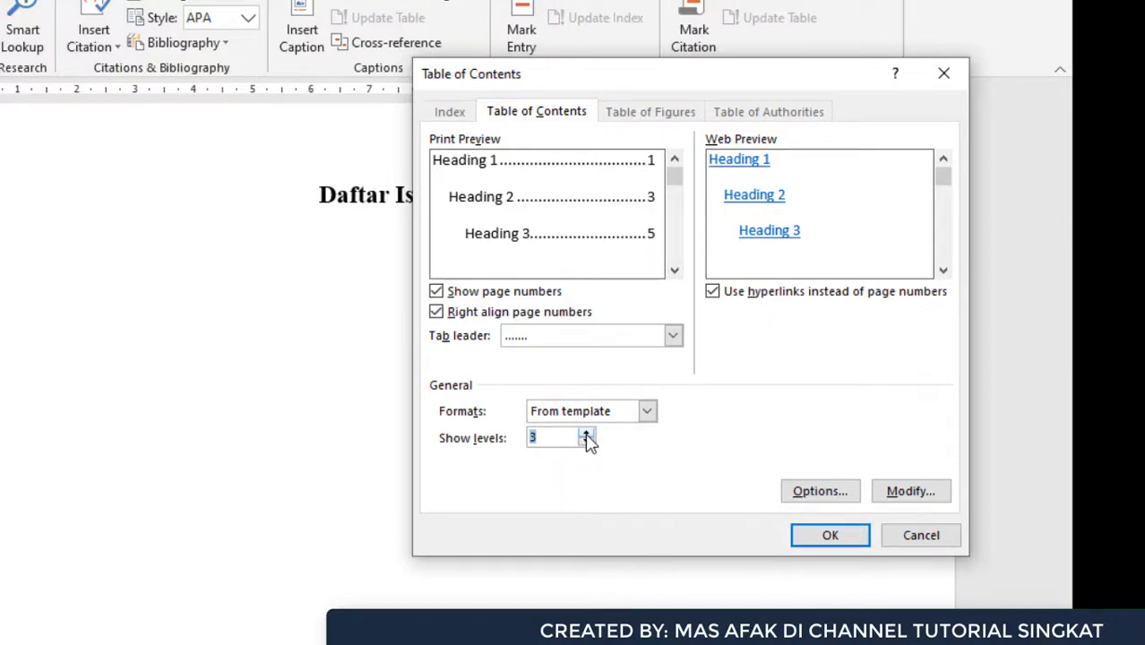
pyautogui.click(587, 433)
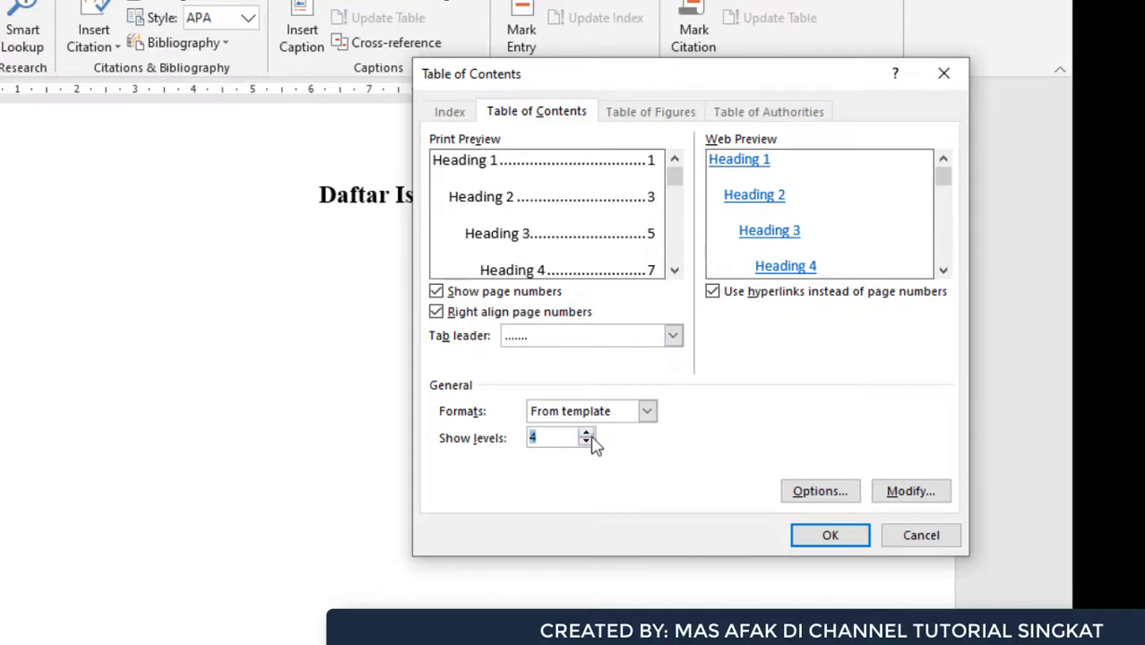
pyautogui.click(586, 442)
pyautogui.click(585, 443)
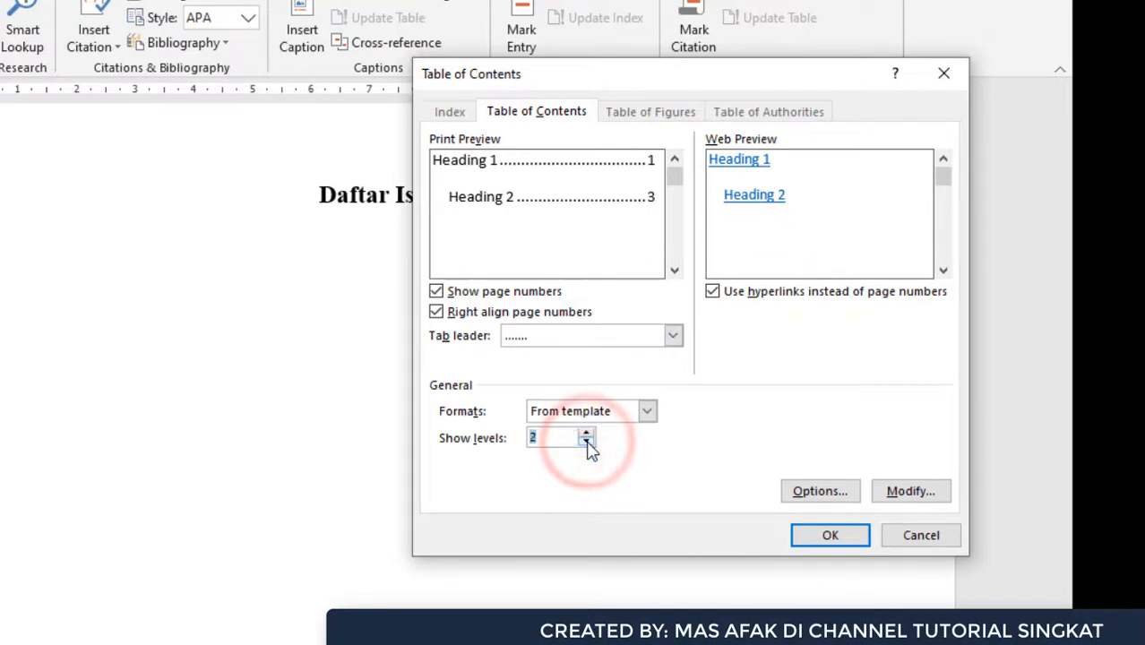
# Preview the Classic, Distinctive and Fancy formats for the table of contents and return to From template.
pyautogui.click(646, 411)
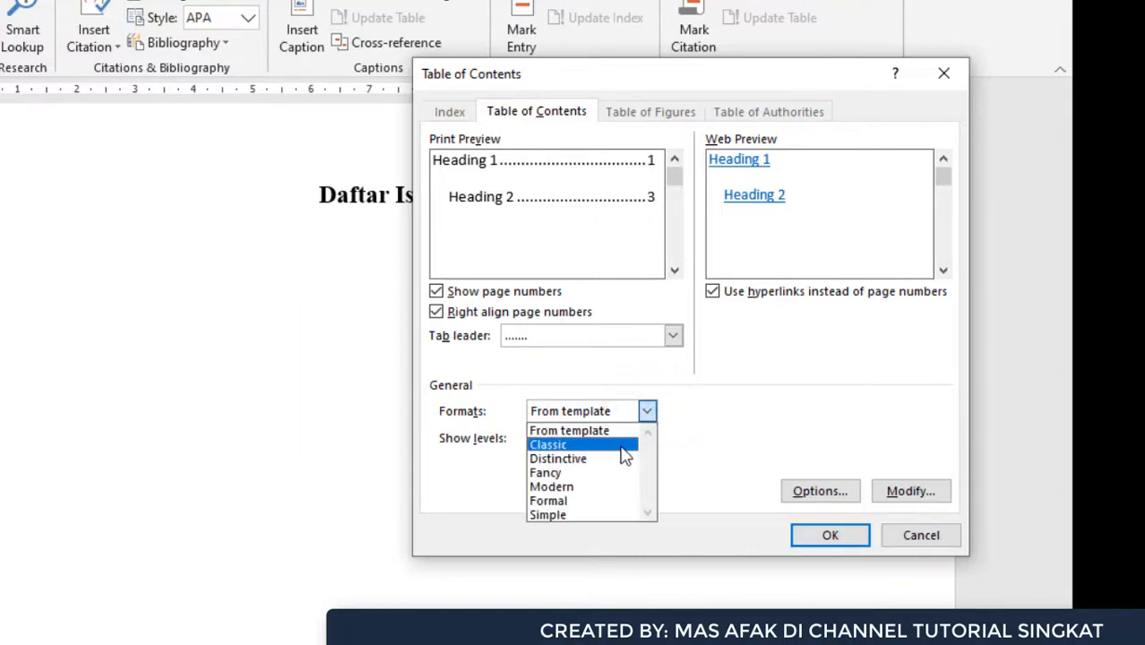
pyautogui.click(624, 445)
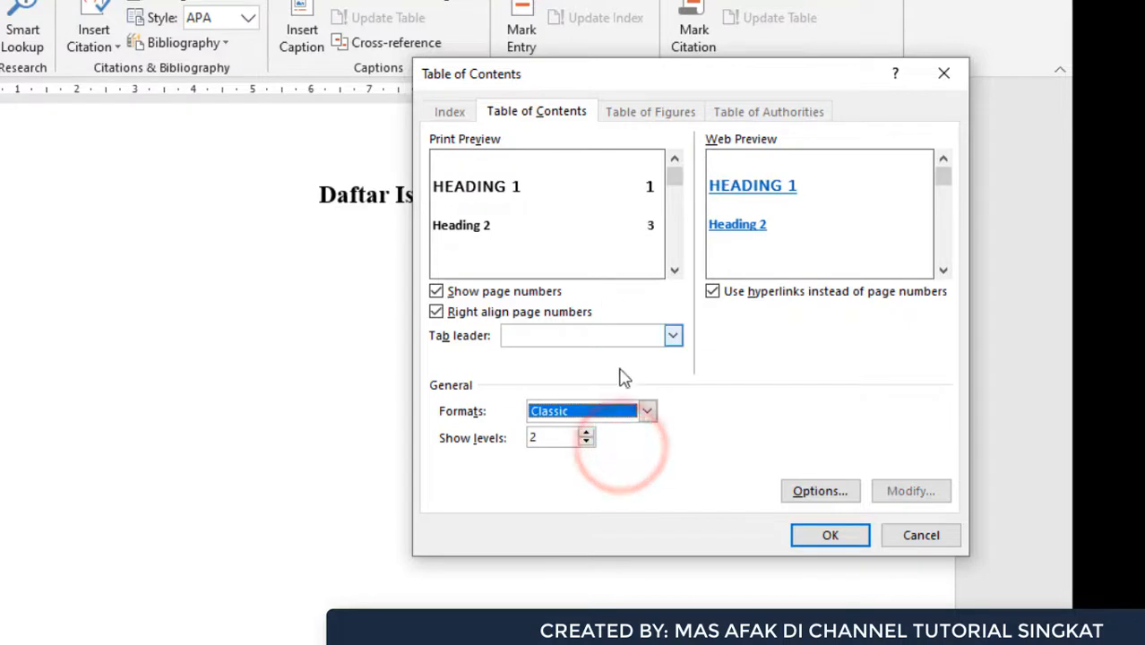
pyautogui.click(646, 412)
pyautogui.click(614, 459)
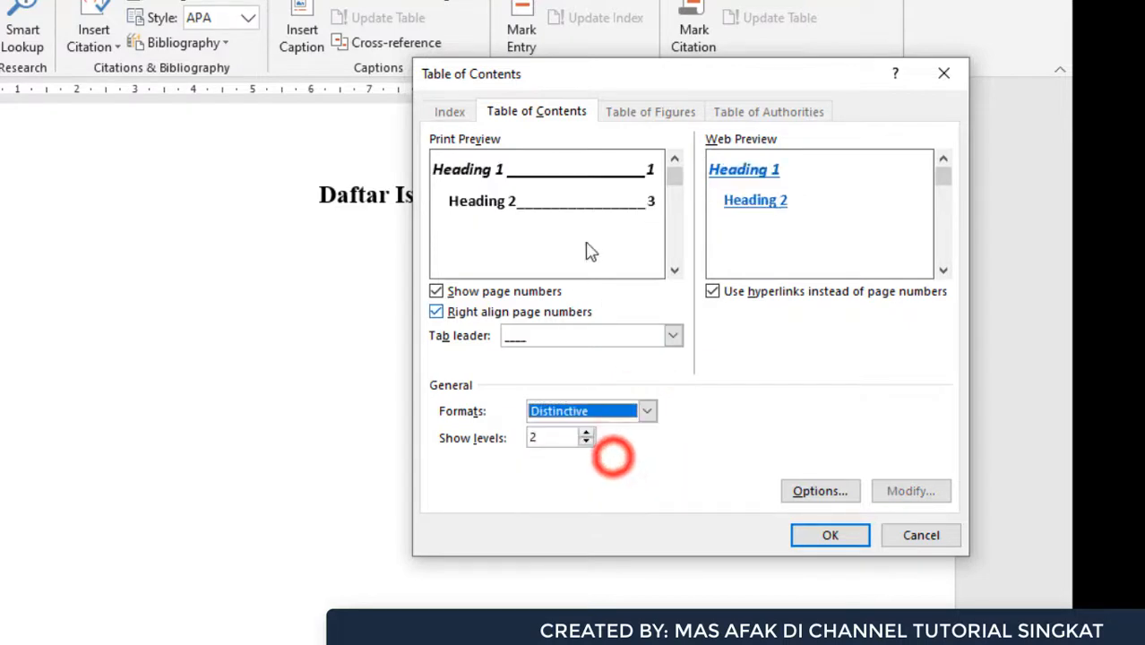
pyautogui.click(647, 412)
pyautogui.click(595, 473)
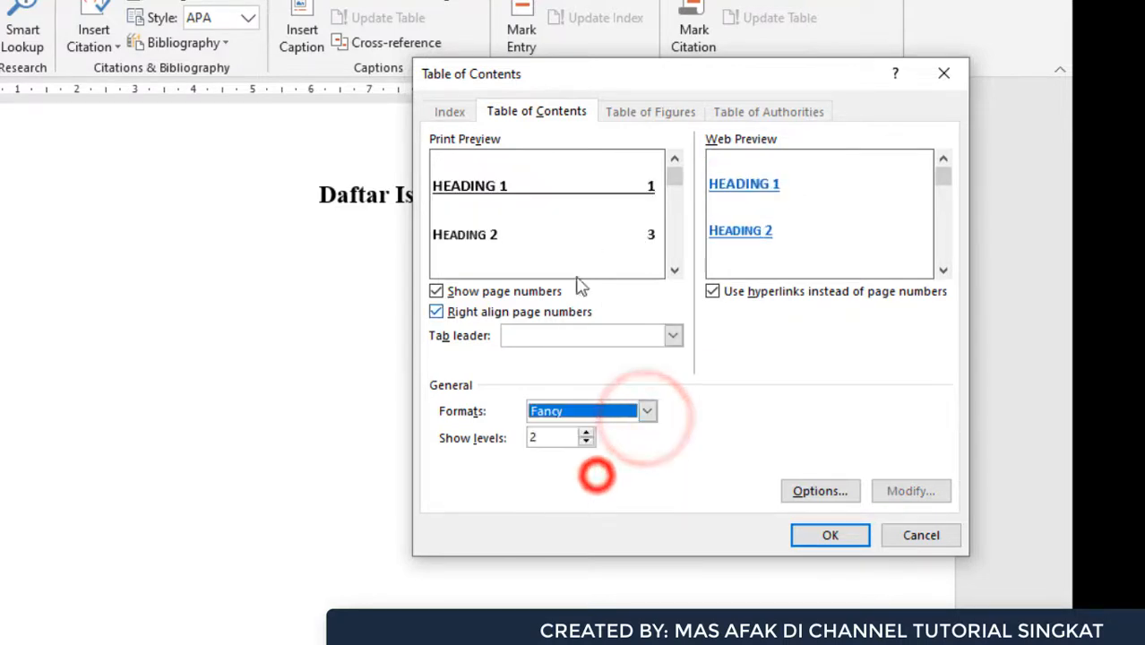
pyautogui.click(647, 412)
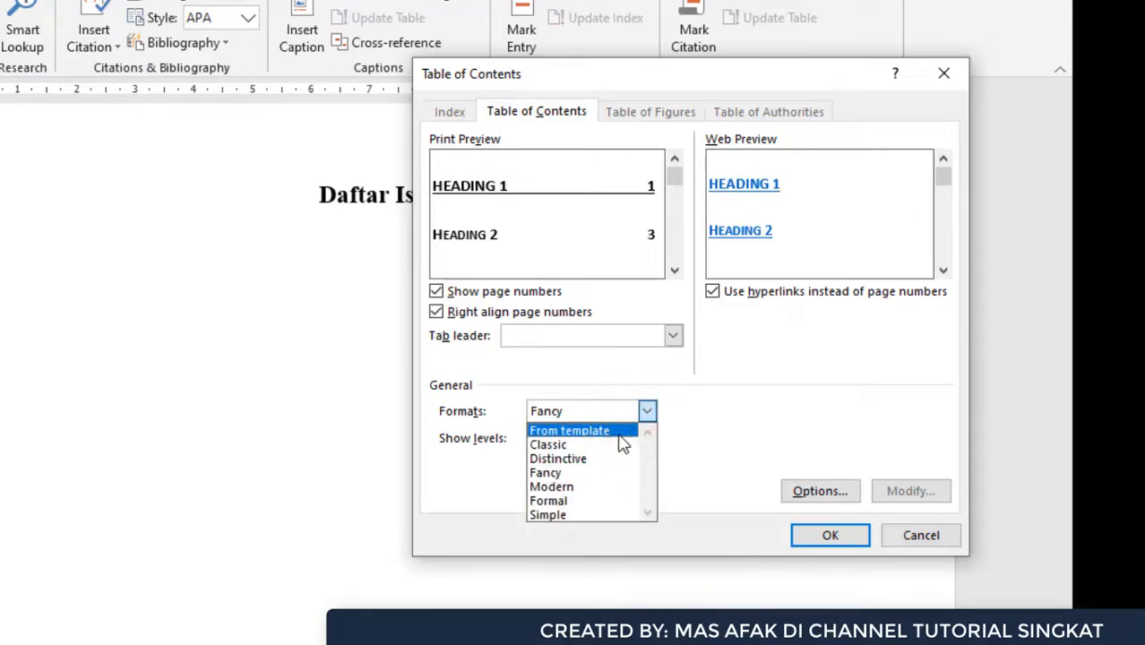
pyautogui.click(616, 434)
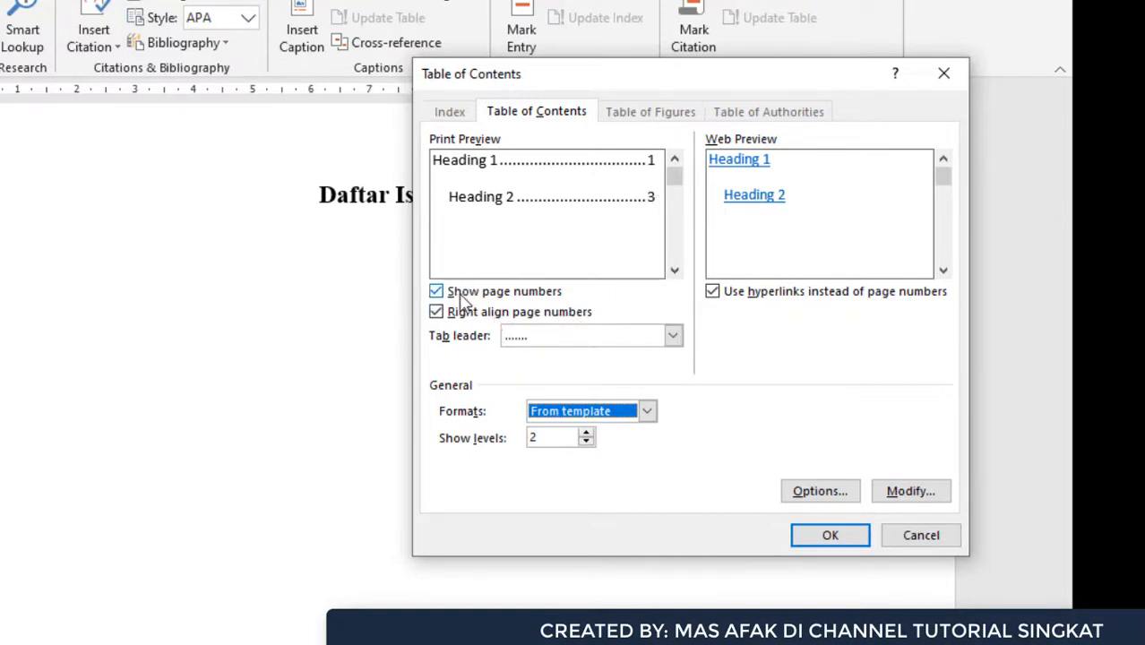
# Try the dashed, underscore and (none) tab leaders for the table of contents and return to the dotted one.
pyautogui.click(673, 336)
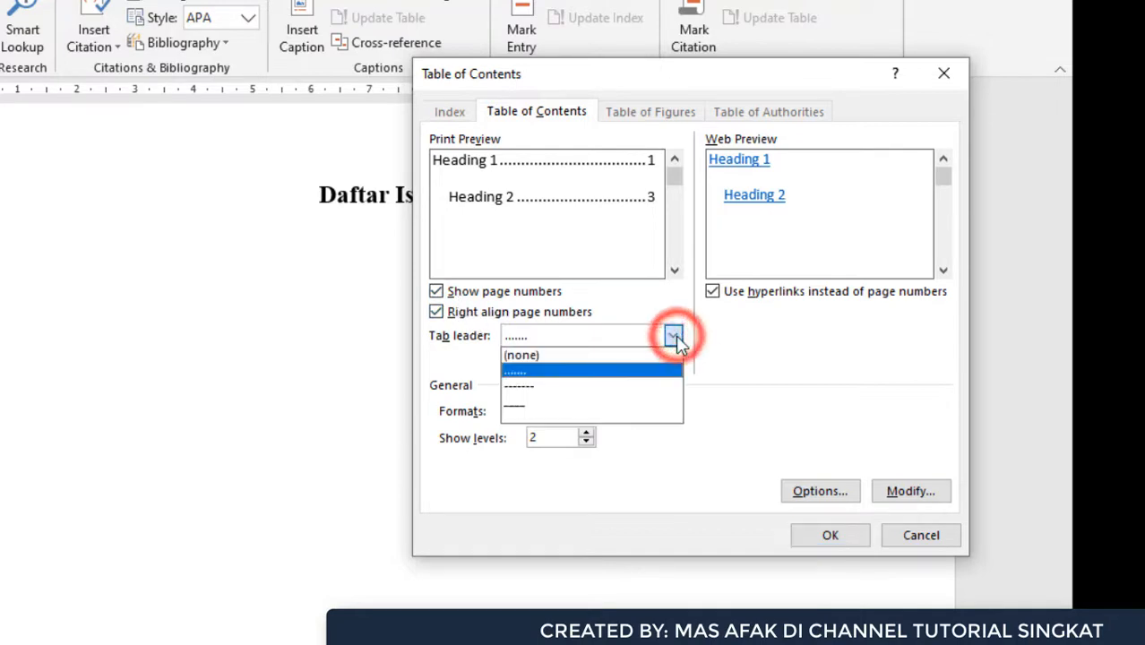
pyautogui.click(592, 385)
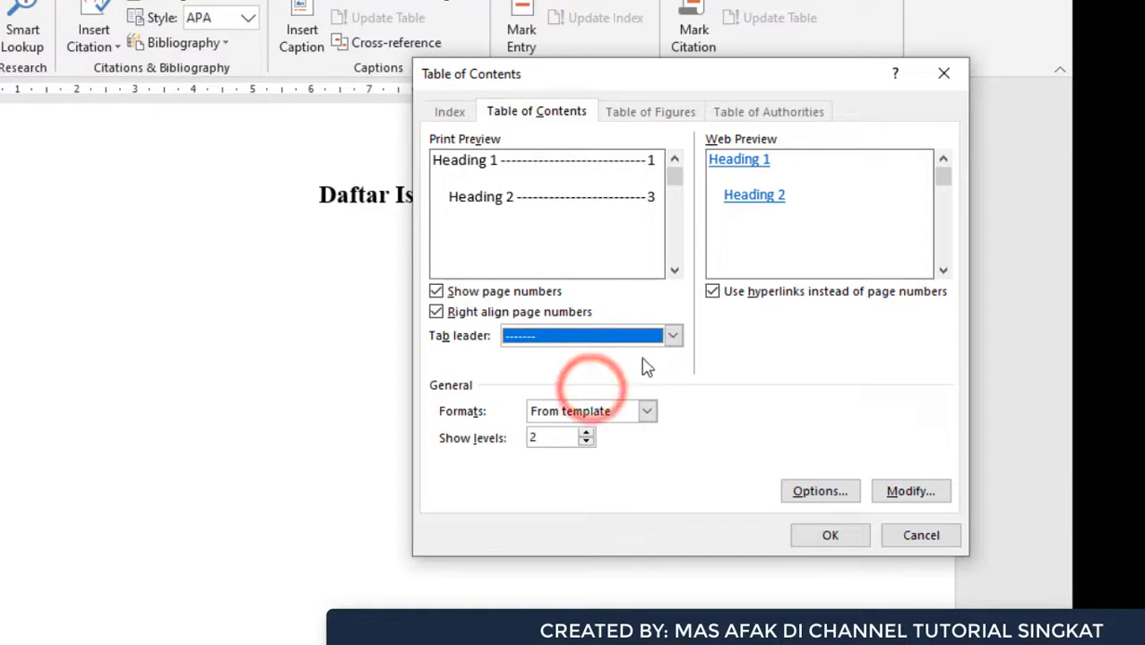
pyautogui.click(671, 336)
pyautogui.click(633, 404)
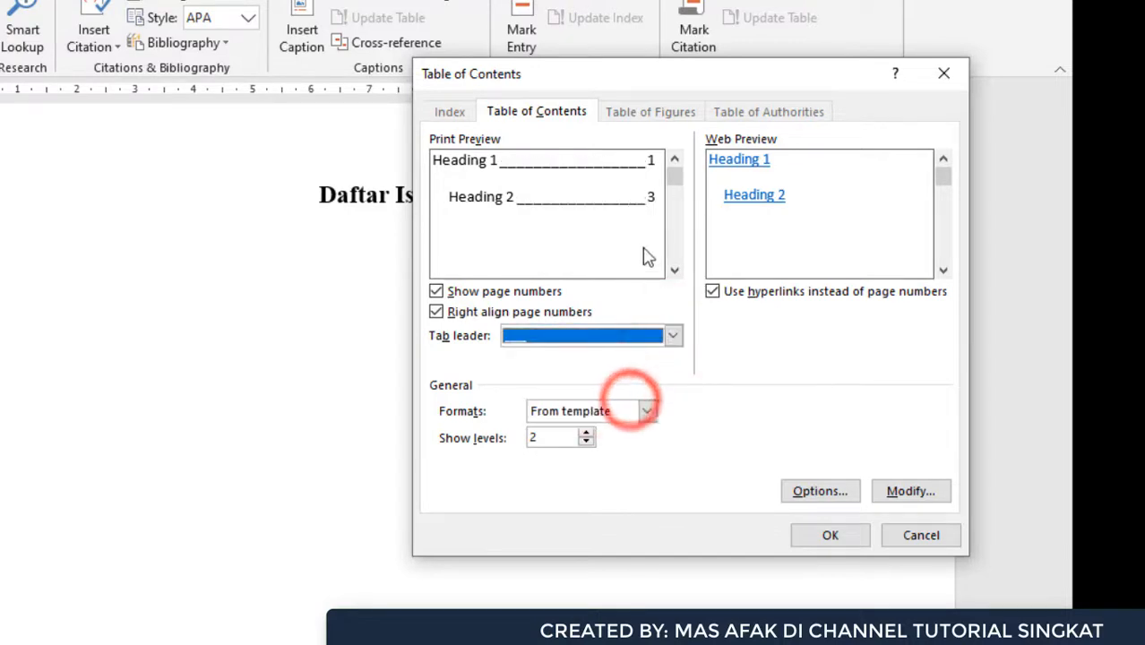
pyautogui.click(672, 338)
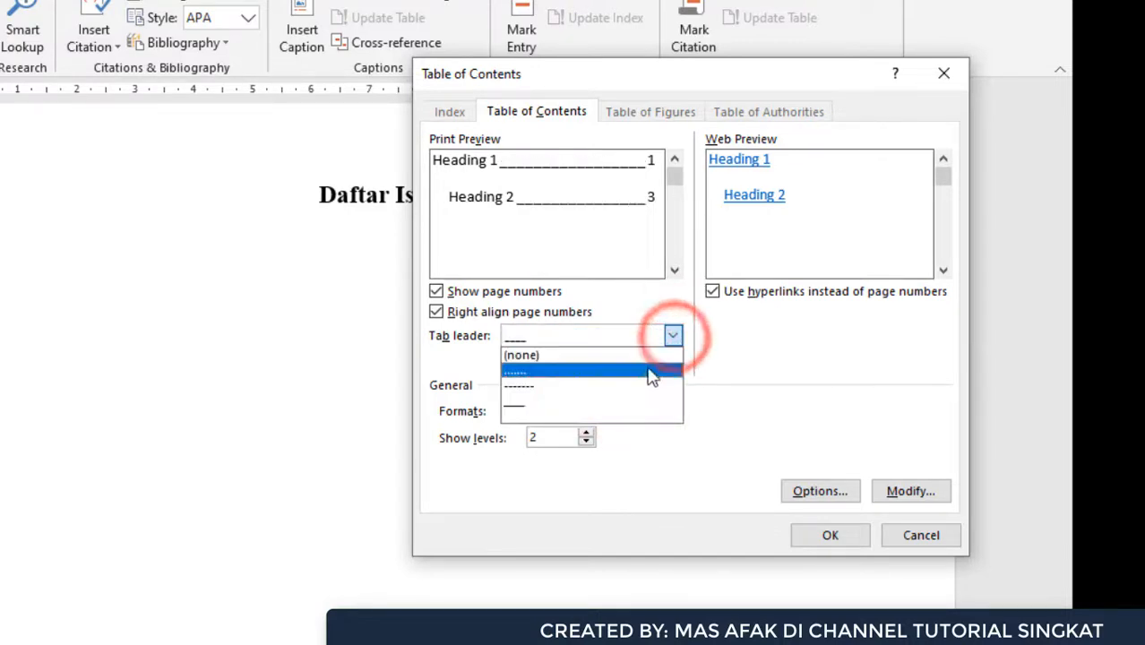
pyautogui.click(651, 375)
pyautogui.click(674, 336)
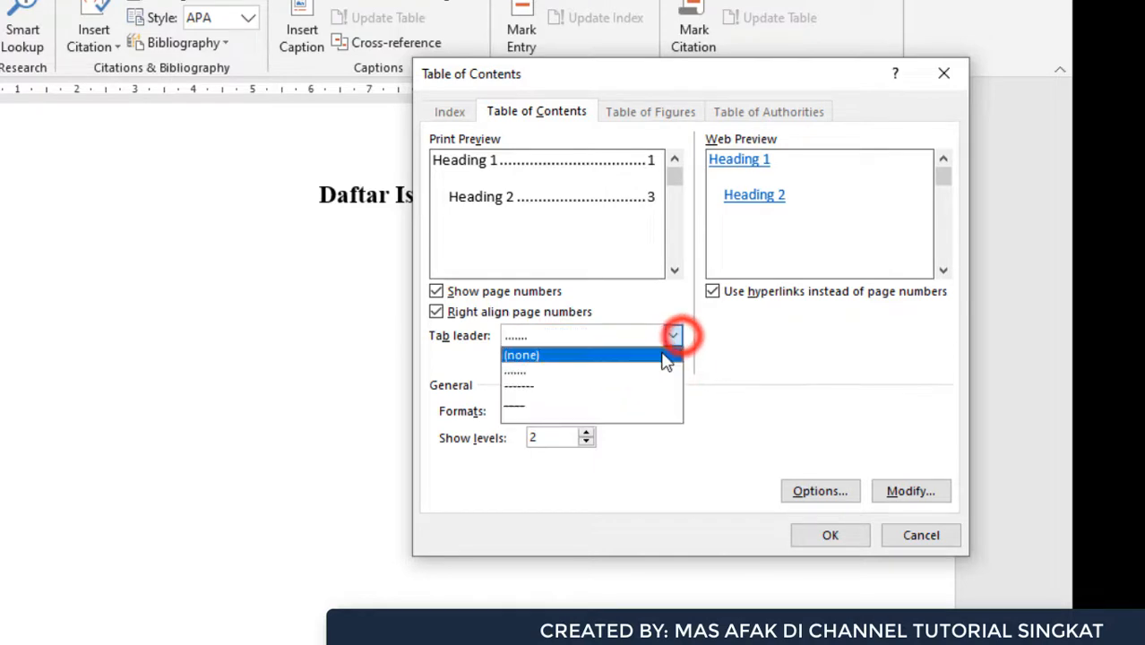
pyautogui.click(663, 357)
pyautogui.click(672, 336)
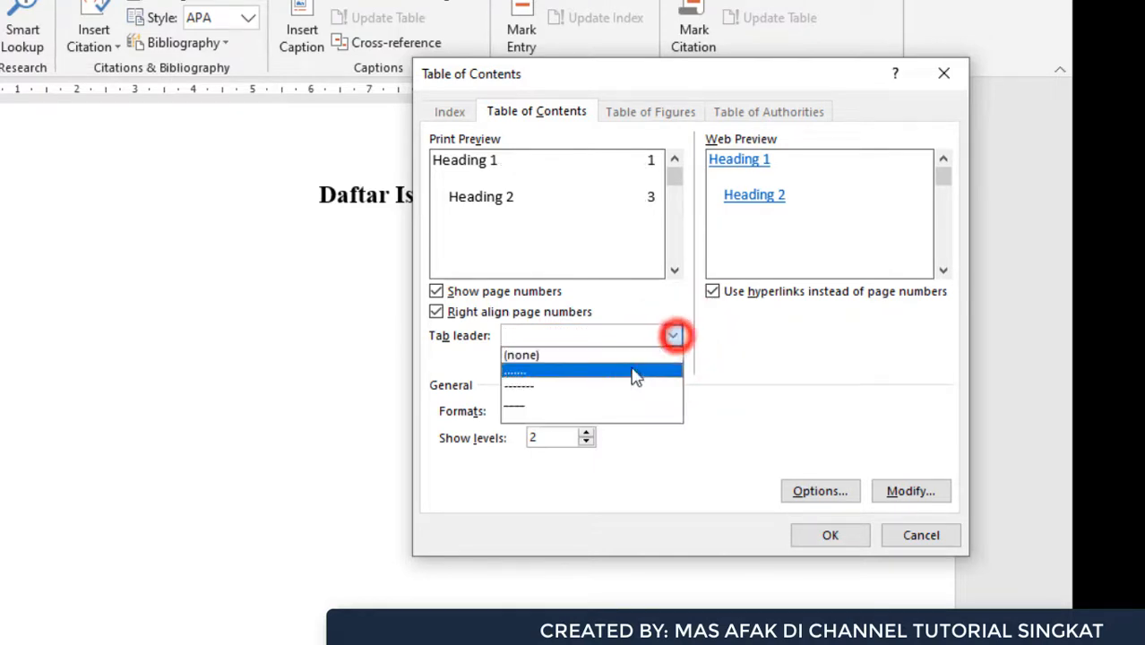
pyautogui.click(631, 374)
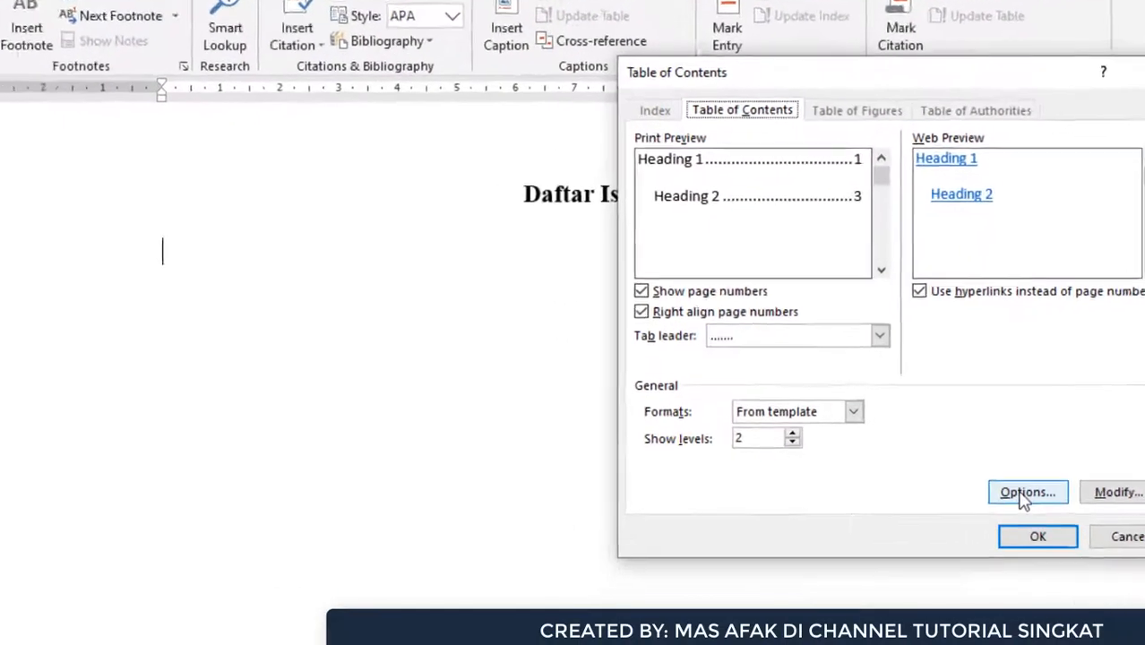
# In the table of contents options, clear the TOC levels of the Heading 1 and Heading 2 styles.
pyautogui.click(945, 454)
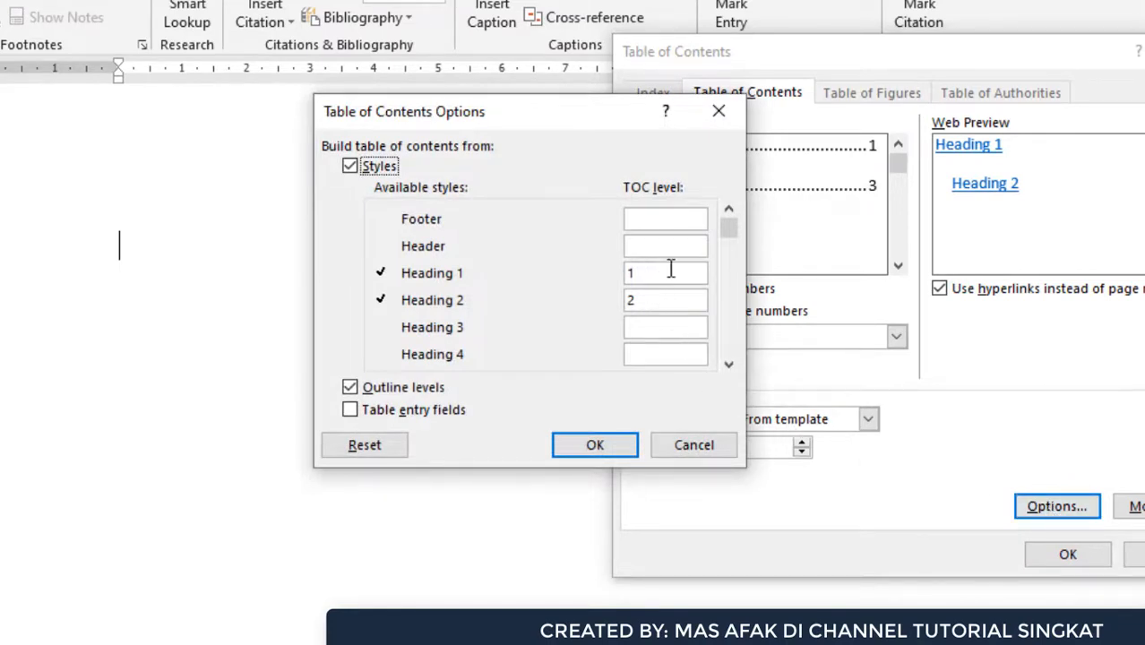
pyautogui.moveTo(723, 229)
pyautogui.mouseDown()
pyautogui.moveTo(730, 295)
pyautogui.moveTo(730, 222)
pyautogui.mouseUp()
pyautogui.scroll(-3, 452, 275)
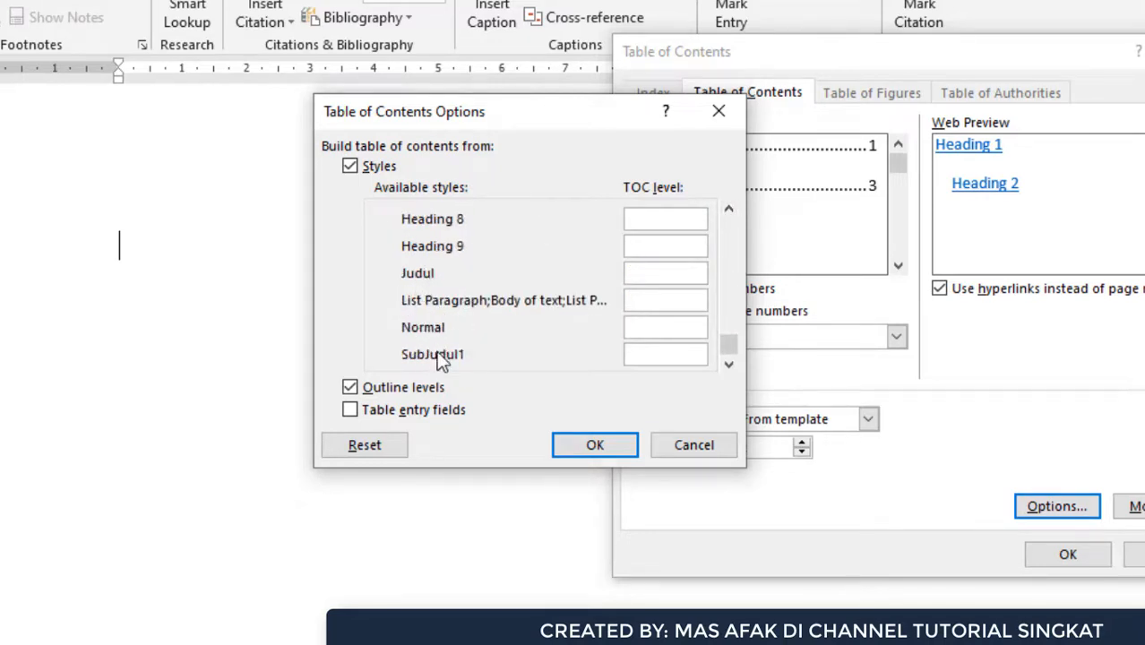
pyautogui.scroll(1, 453, 358)
pyautogui.scroll(3, 463, 363)
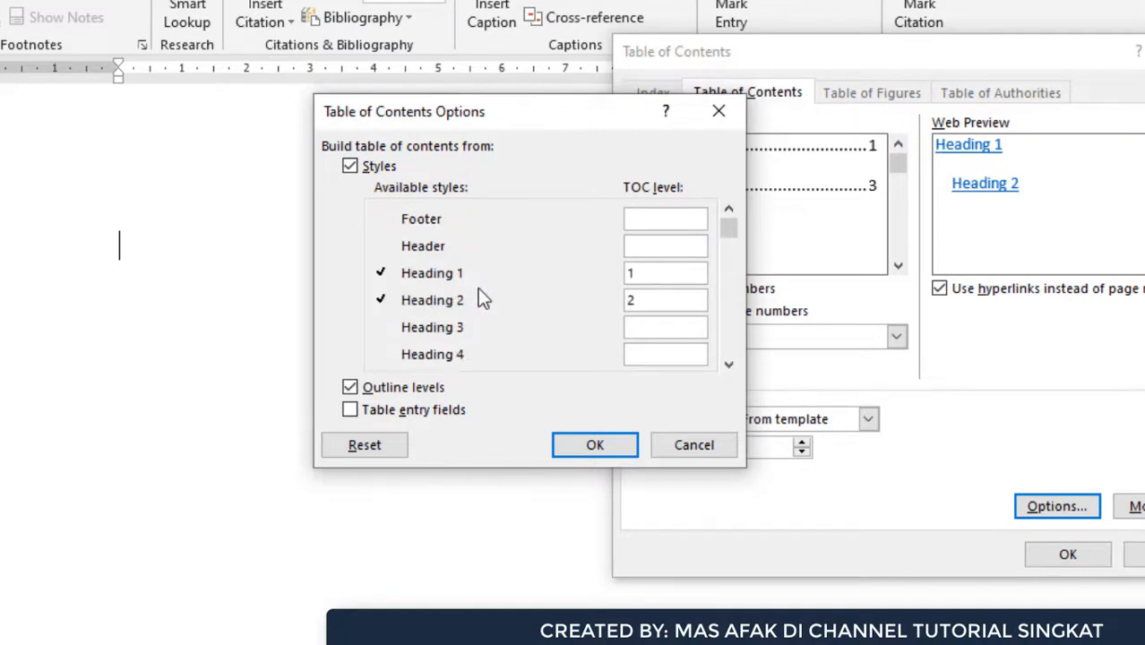
pyautogui.click(649, 276)
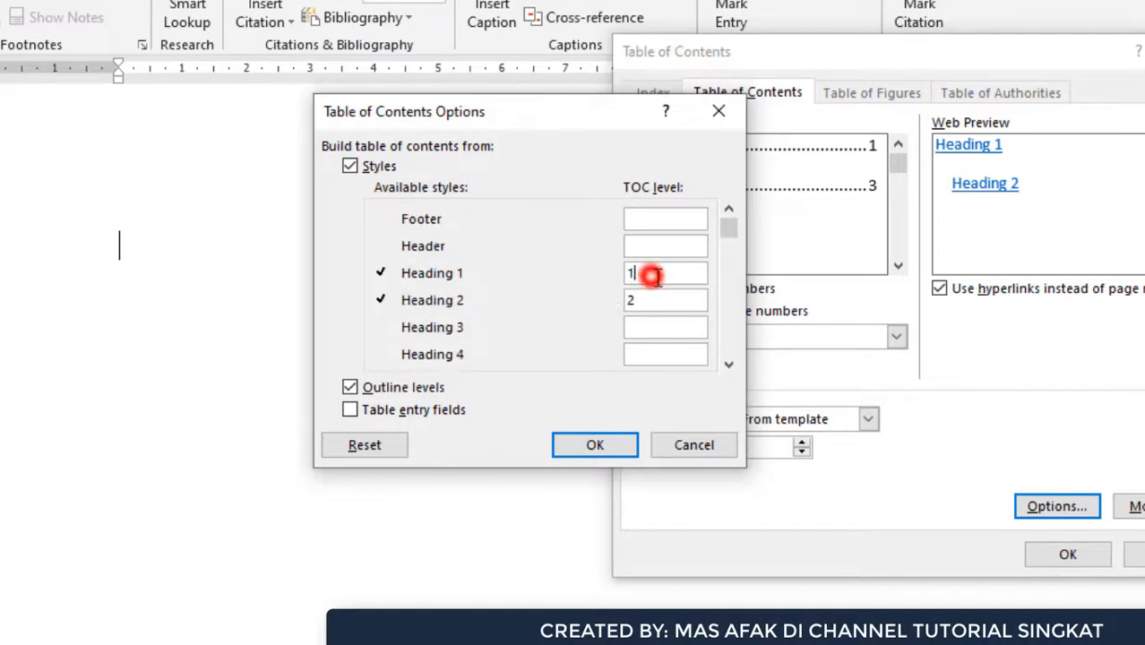
pyautogui.press('BackSpace')
pyautogui.click(653, 302)
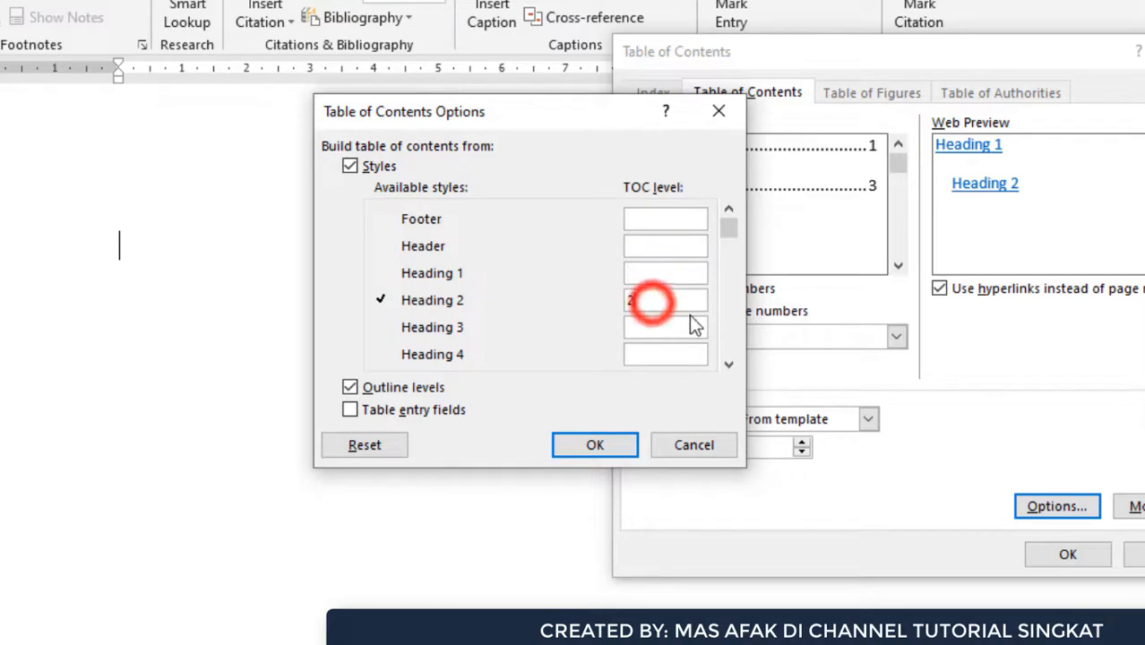
pyautogui.press('BackSpace')
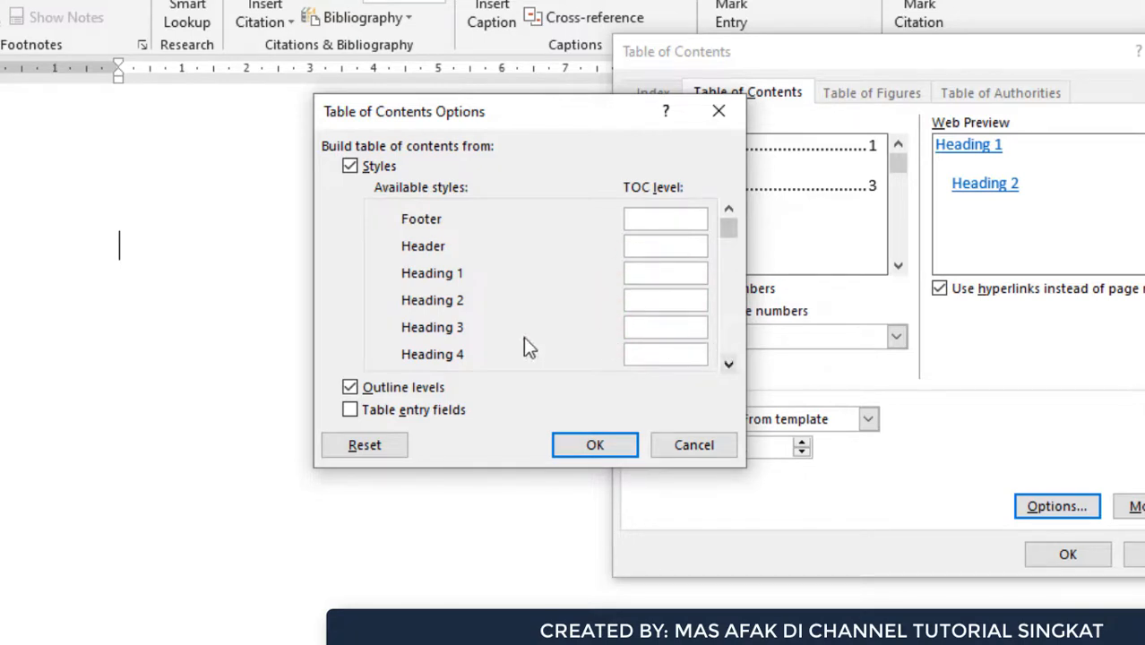
# Assign TOC level 1 to the Judul style and level 2 to SubJudul1, and accept the options.
pyautogui.click(728, 364)
pyautogui.click(728, 364)
pyautogui.click(728, 364)
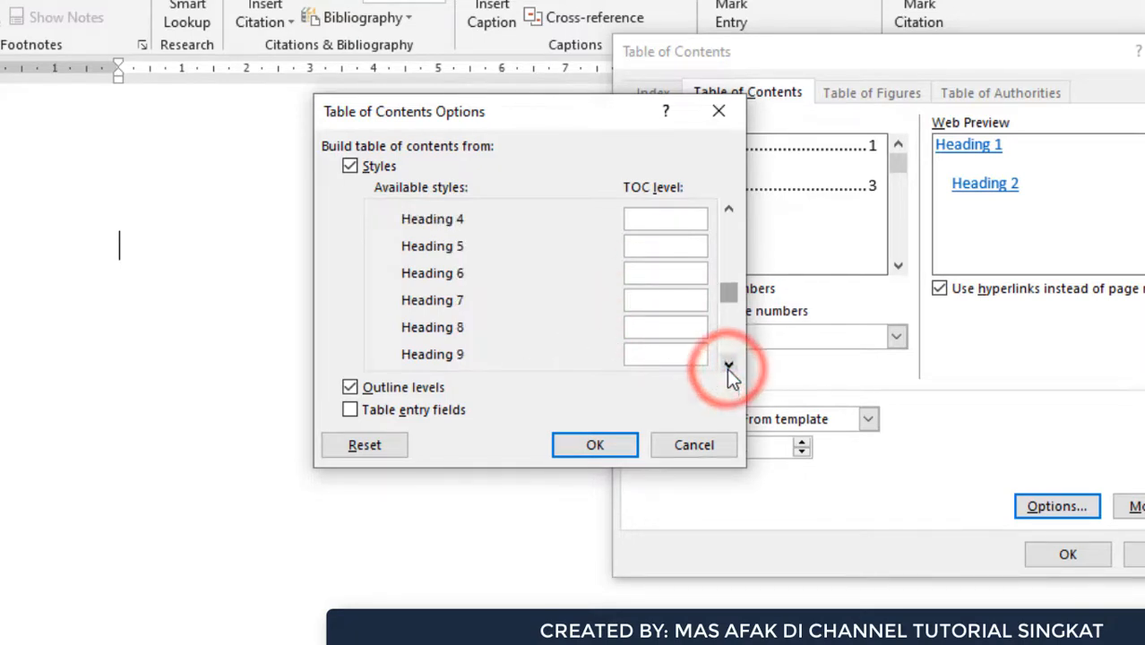
pyautogui.click(728, 366)
pyautogui.click(728, 366)
pyautogui.click(728, 365)
pyautogui.click(728, 365)
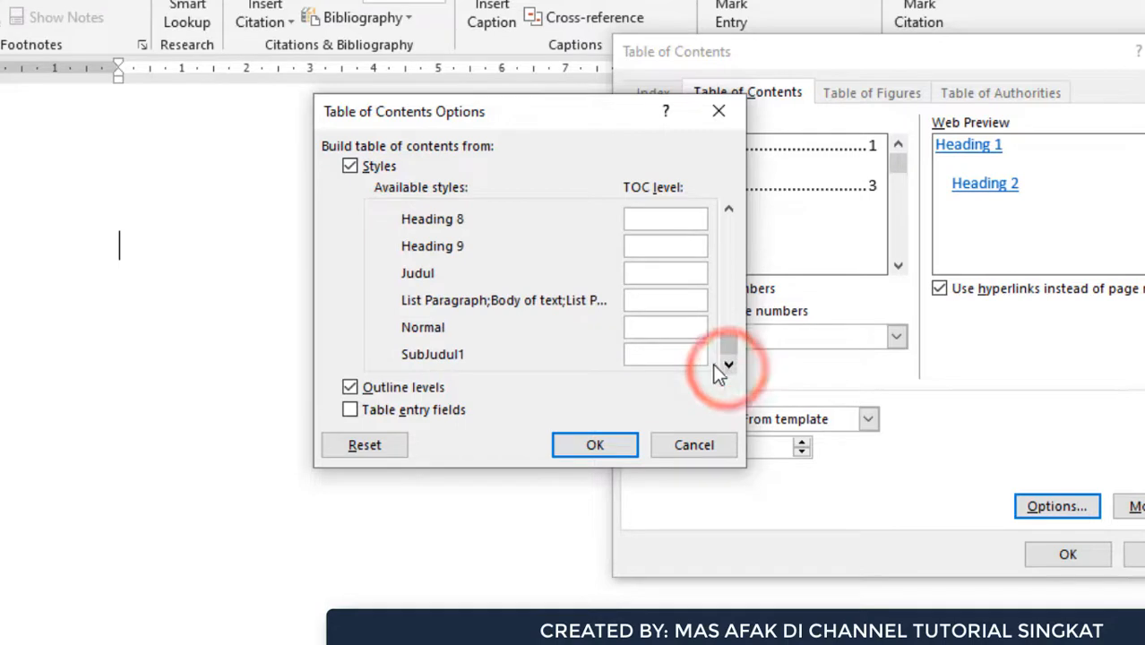
pyautogui.click(624, 277)
pyautogui.write('1')
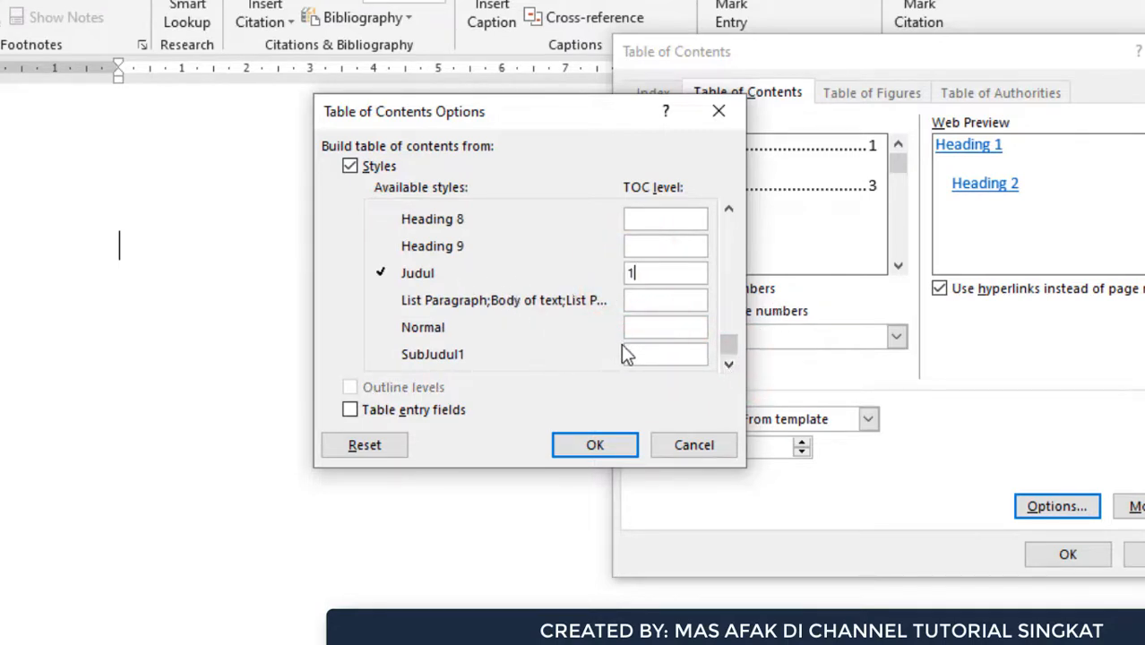
pyautogui.click(642, 355)
pyautogui.click(633, 355)
pyautogui.click(617, 450)
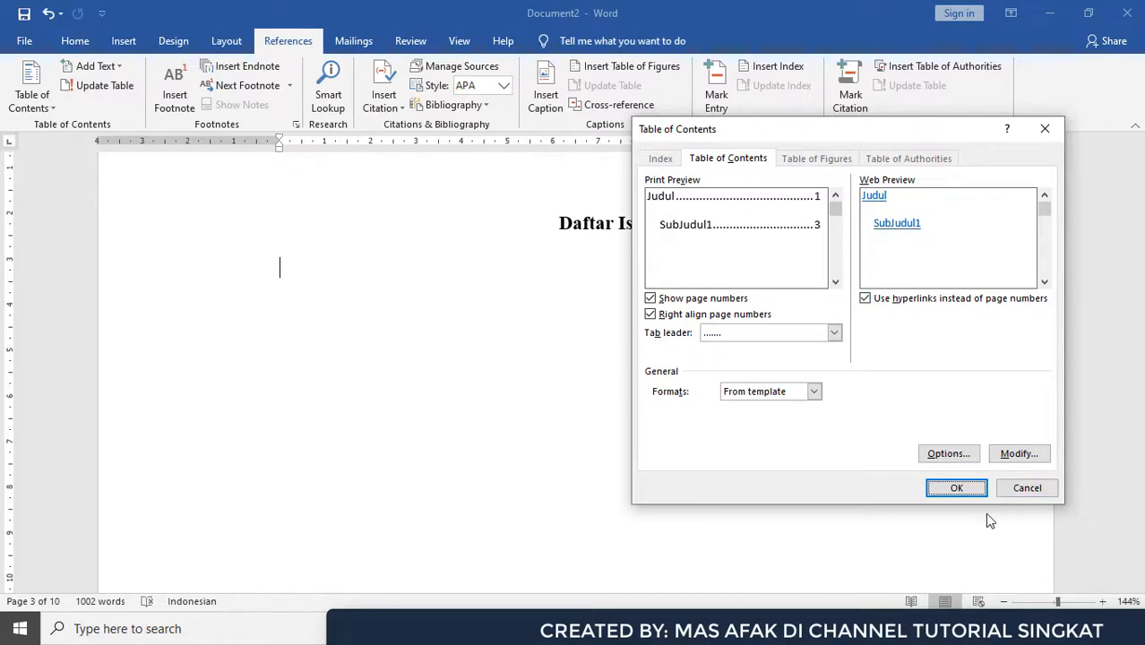
# Insert the configured table of contents below the Daftar Isi title and look through its entries.
pyautogui.click(957, 488)
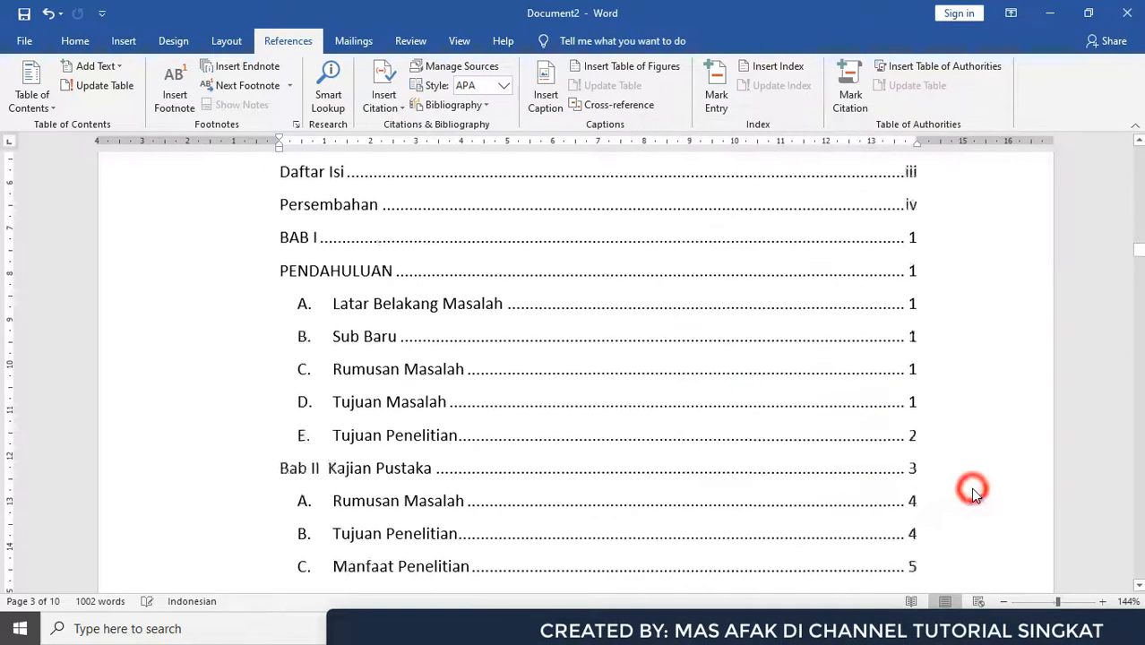
pyautogui.scroll(-2, 967, 485)
pyautogui.scroll(1, 572, 458)
pyautogui.scroll(1, 572, 458)
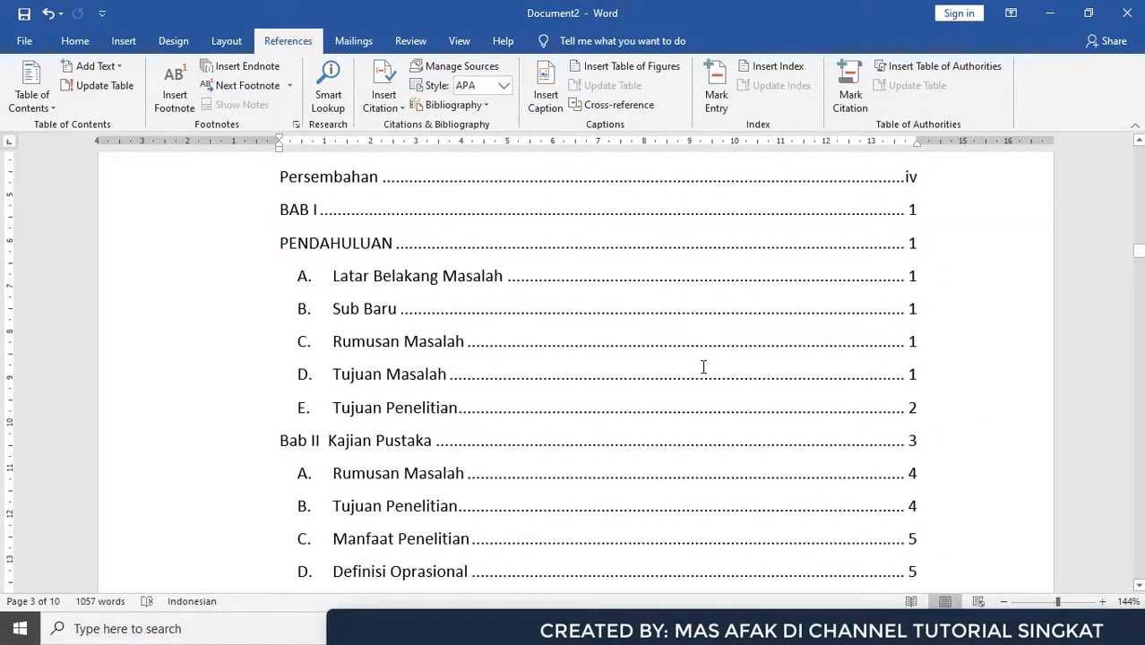
pyautogui.scroll(-3, 704, 352)
pyautogui.scroll(2, 703, 365)
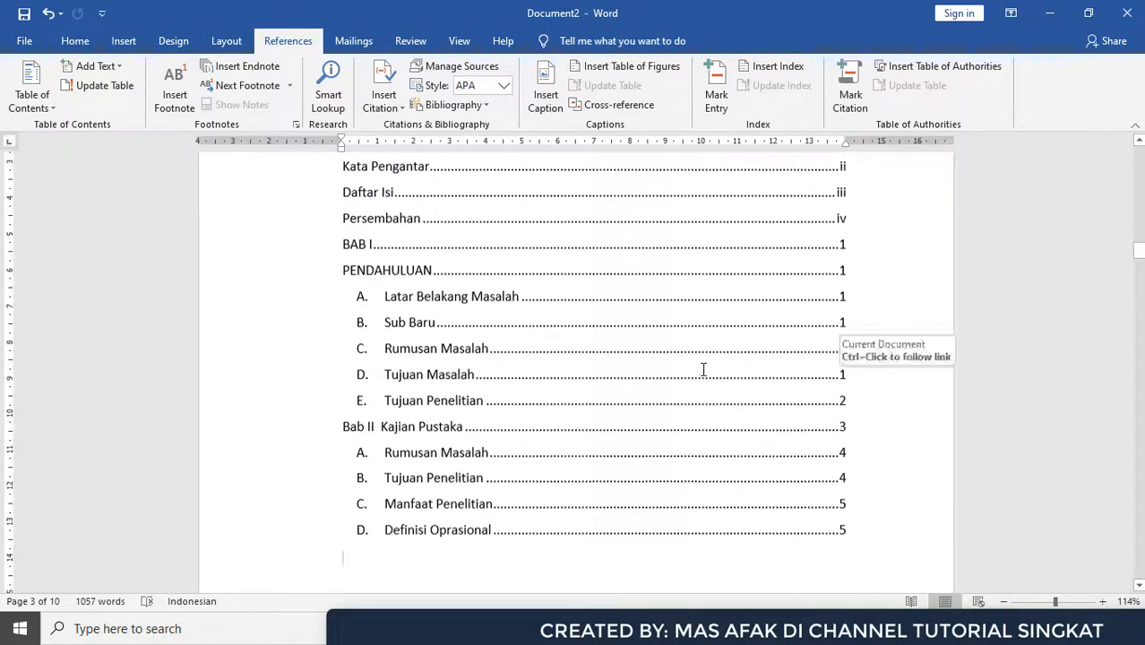
pyautogui.scroll(-1, 703, 365)
pyautogui.scroll(1, 468, 361)
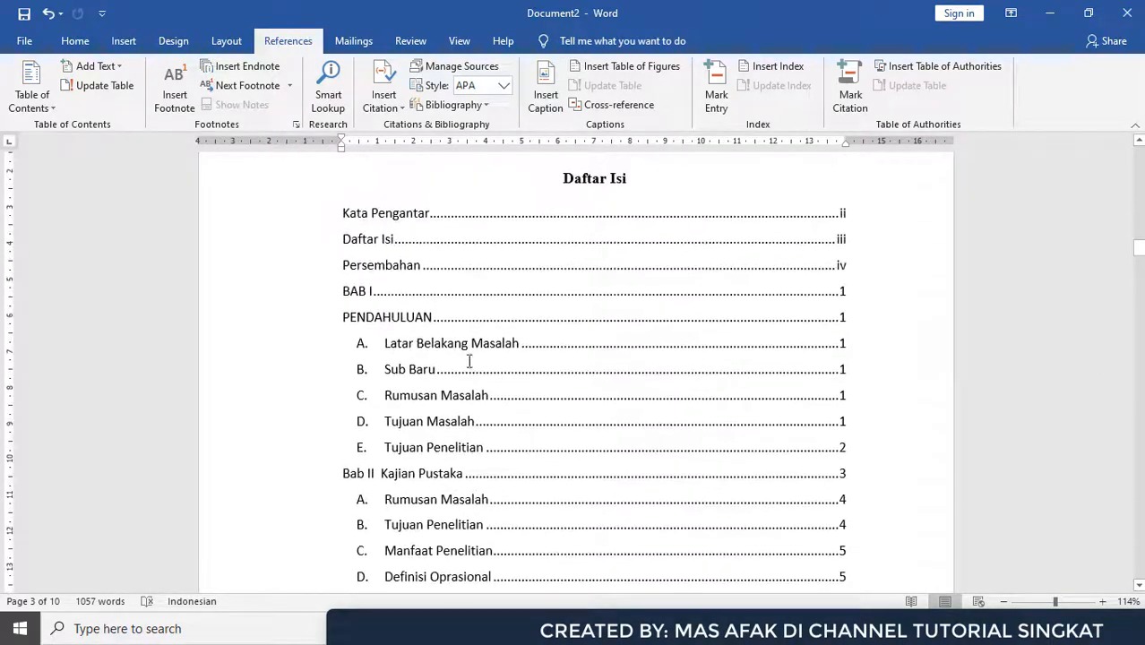
# Format the whole table of contents in Times New Roman, size 12.
pyautogui.click(339, 216)
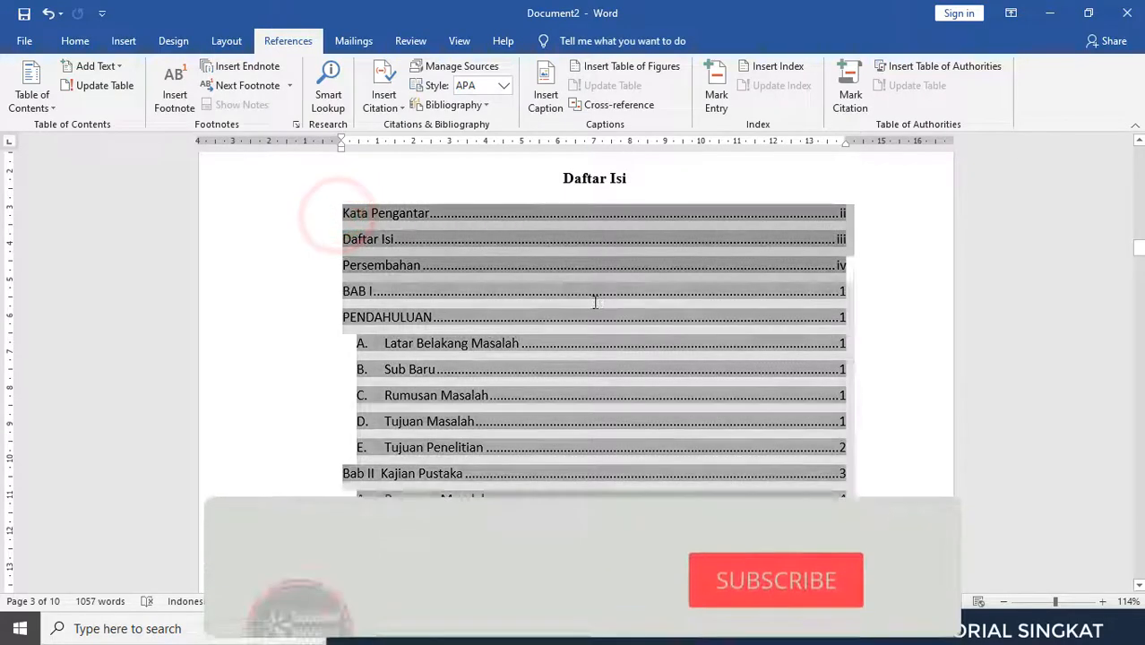
pyautogui.scroll(-2, 859, 483)
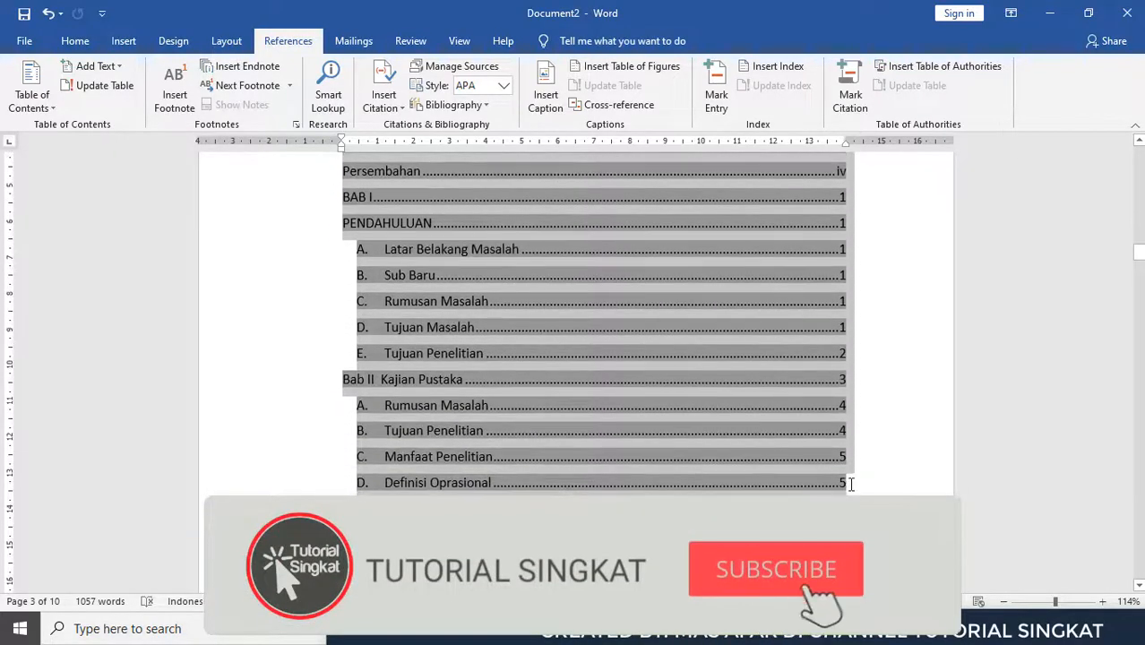
pyautogui.scroll(5, 492, 448)
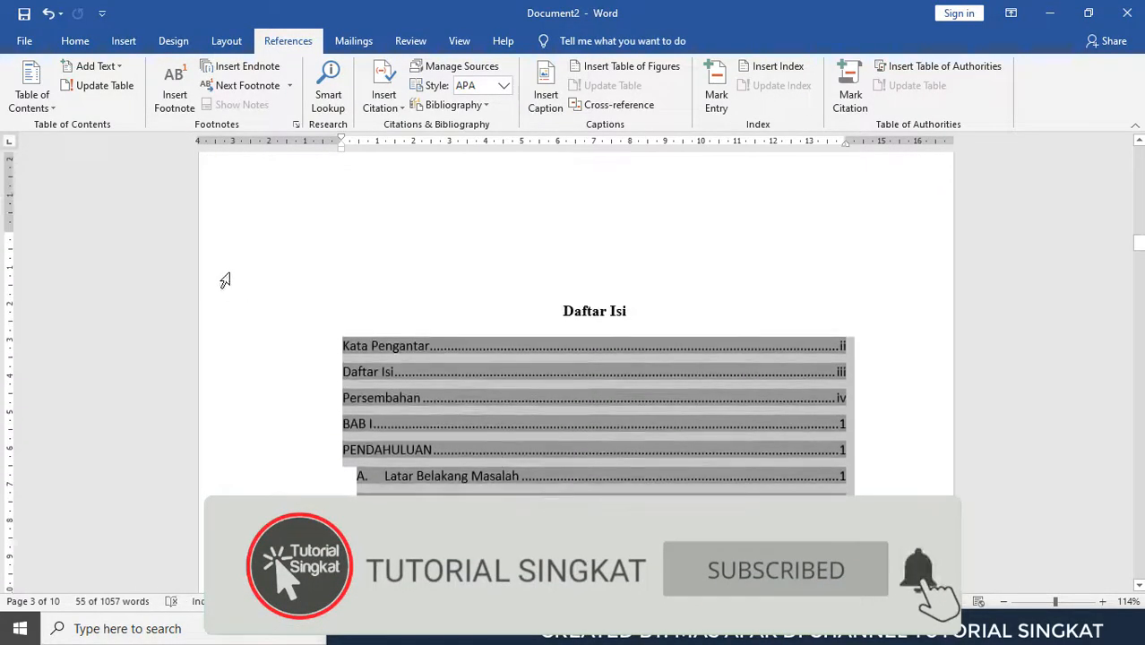
pyautogui.click(75, 41)
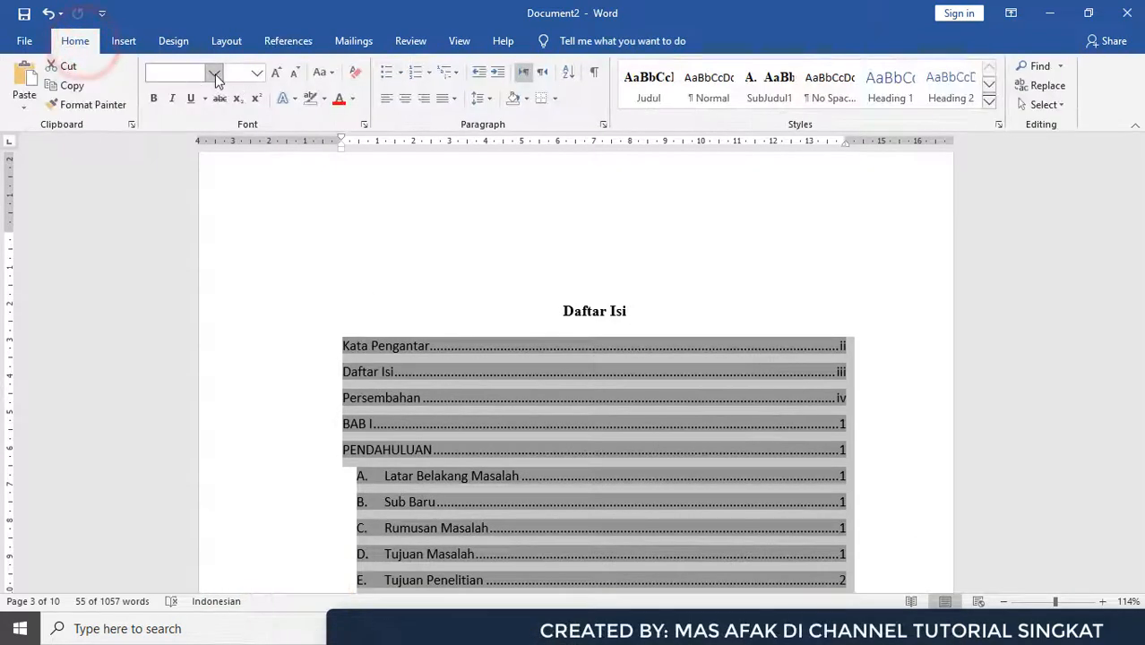
pyautogui.click(214, 73)
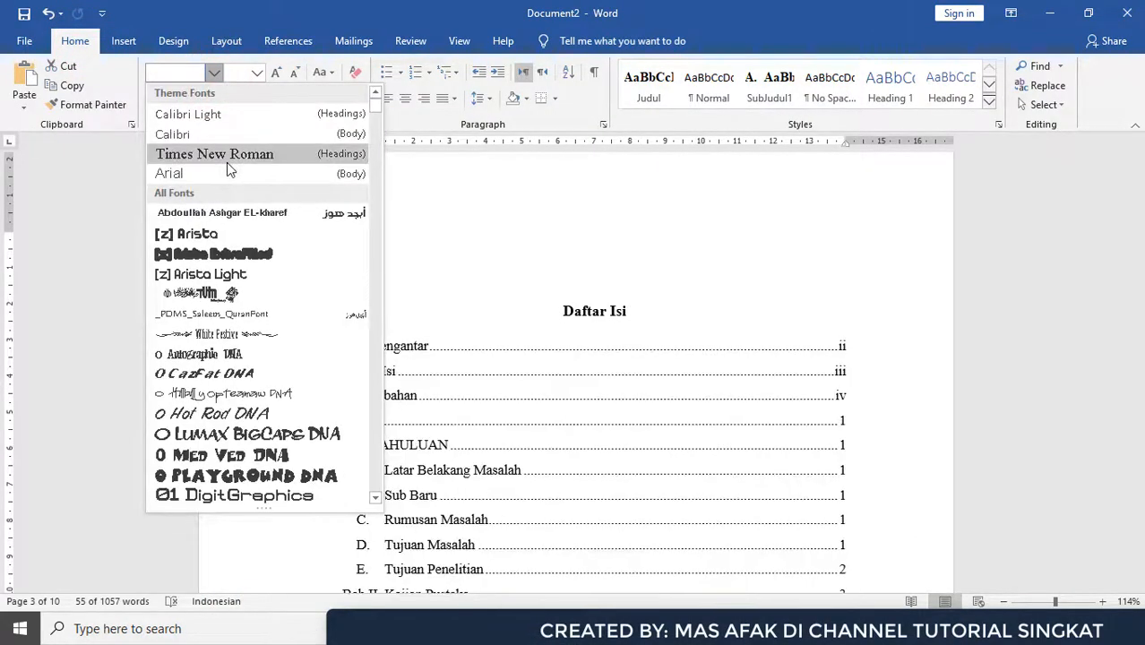
pyautogui.click(227, 157)
pyautogui.click(257, 73)
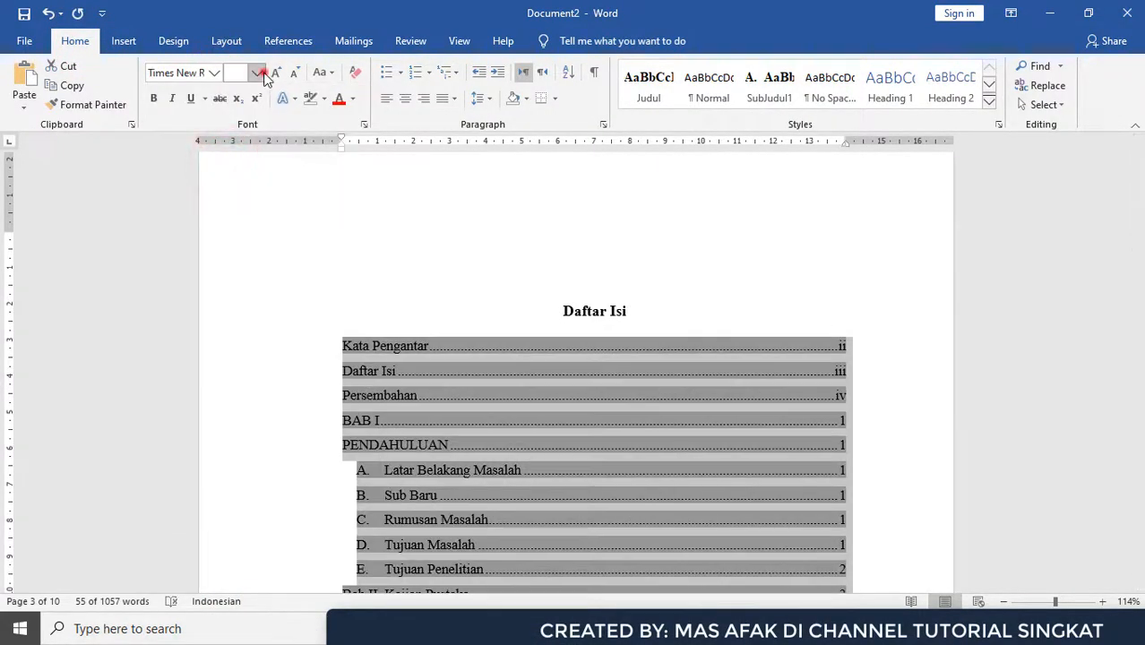
pyautogui.click(245, 158)
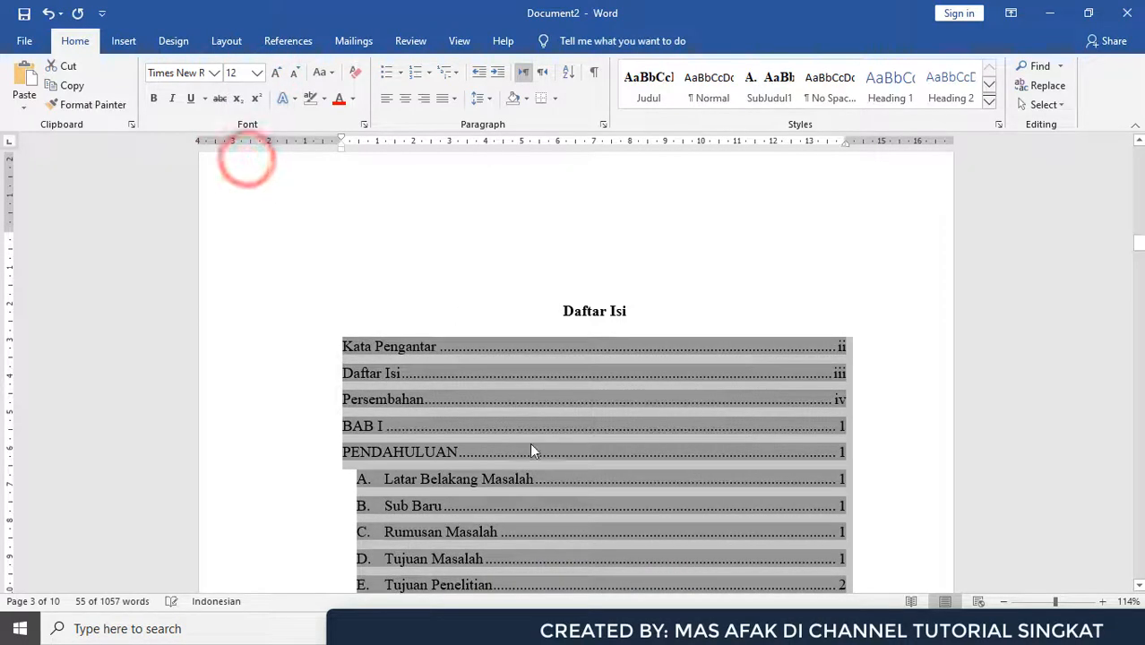
# Review the reformatted table of contents from the Daftar Isi title down to its last entry.
pyautogui.scroll(-3, 529, 442)
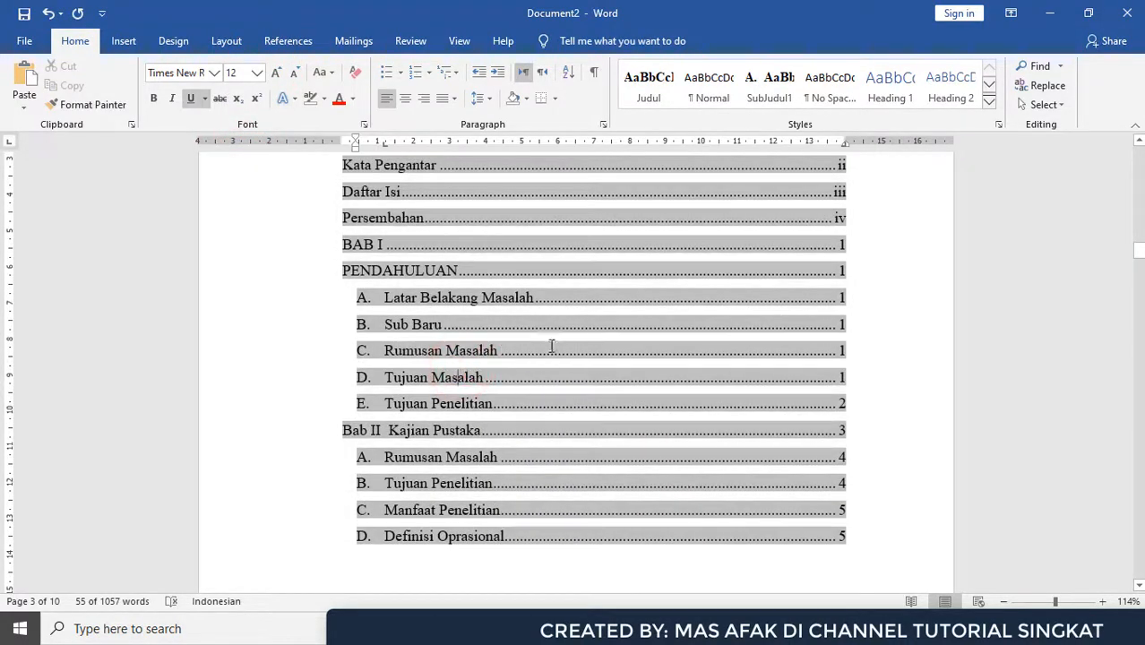
pyautogui.scroll(2, 500, 332)
pyautogui.click(593, 220)
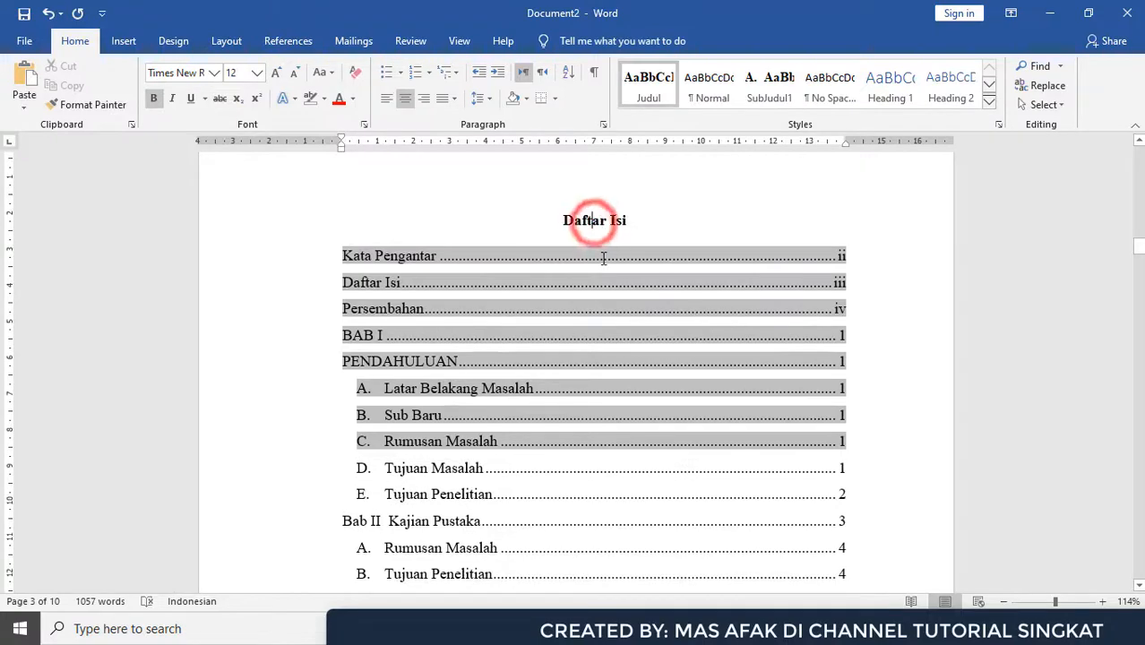
pyautogui.scroll(-6, 548, 394)
pyautogui.click(545, 404)
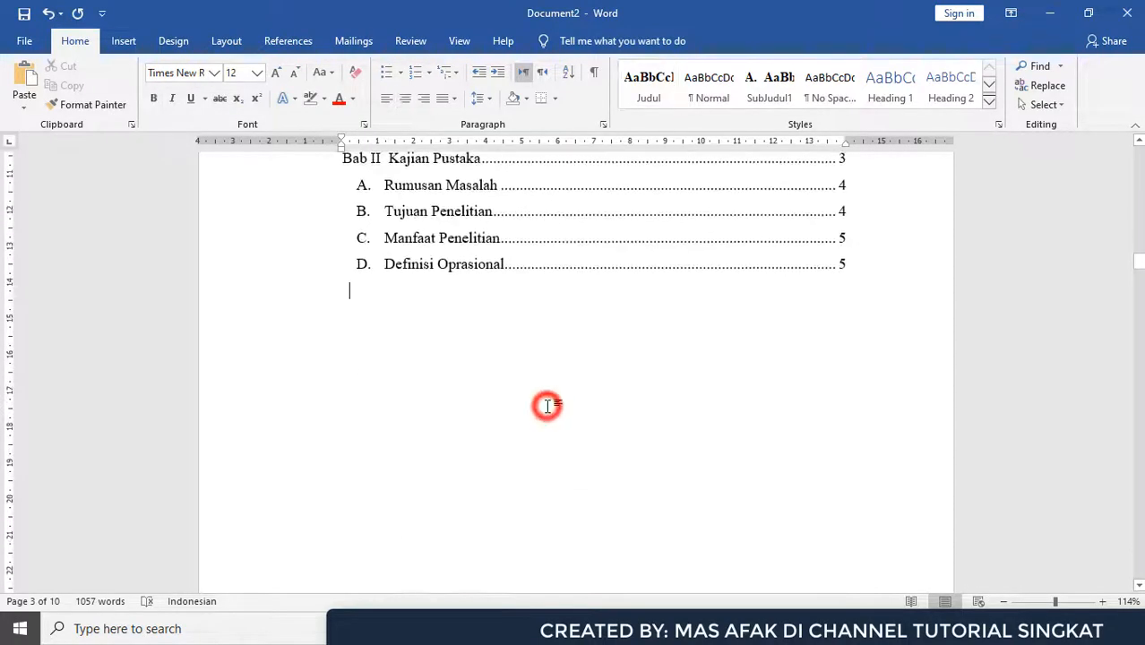
pyautogui.scroll(2, 546, 408)
pyautogui.scroll(4, 721, 441)
pyautogui.click(717, 440)
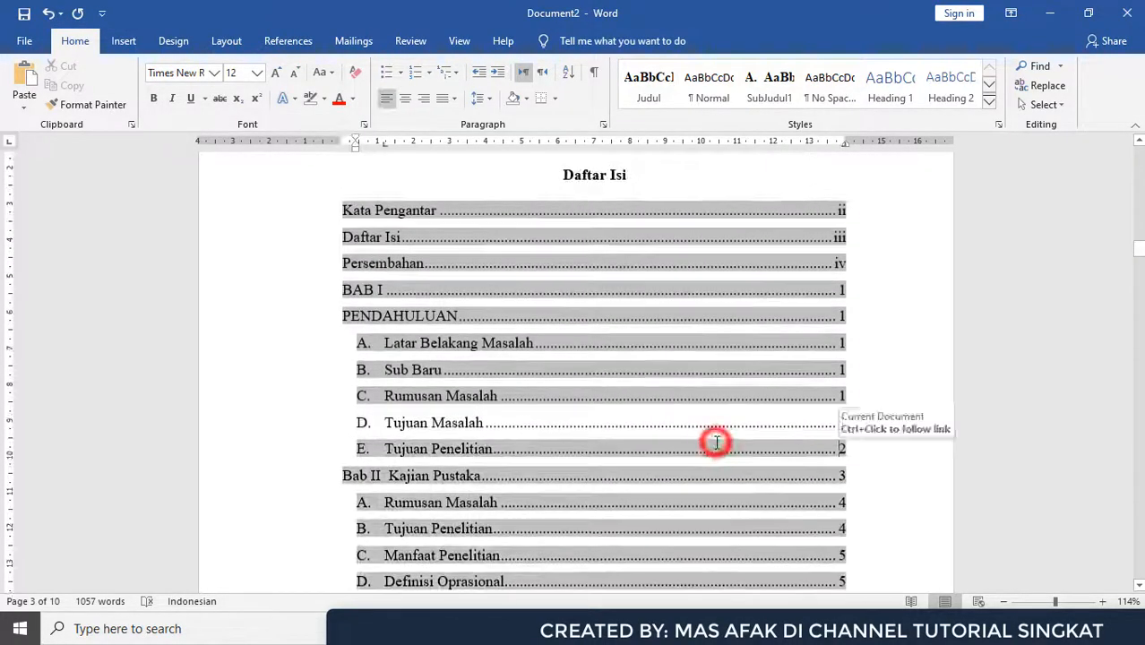
pyautogui.click(611, 179)
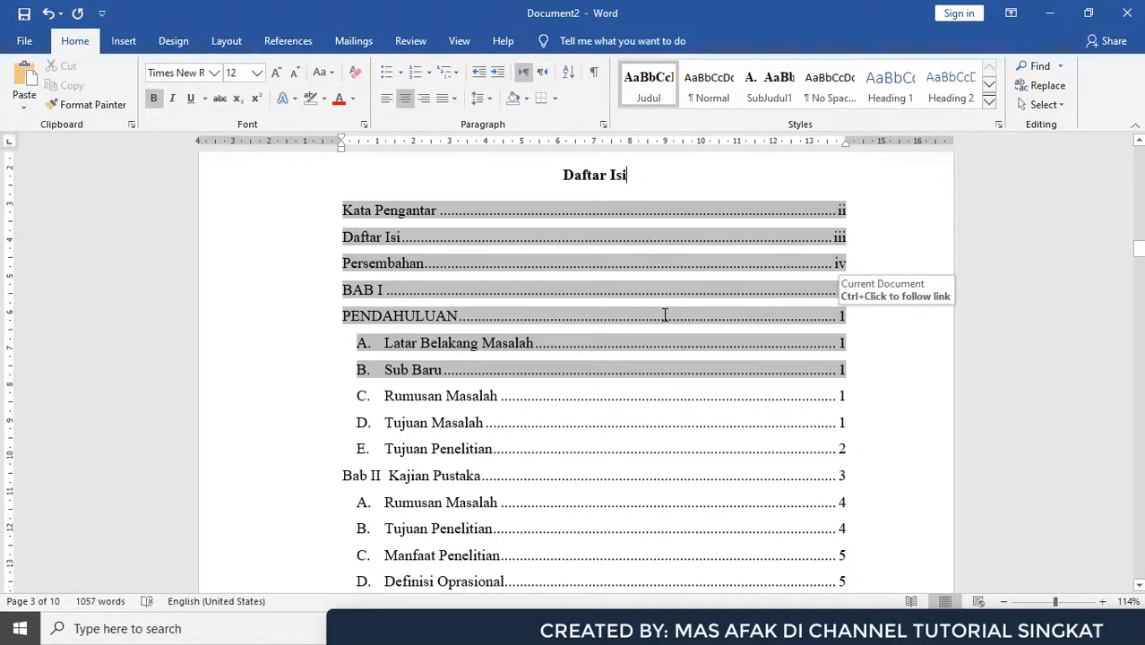
pyautogui.scroll(-1, 664, 315)
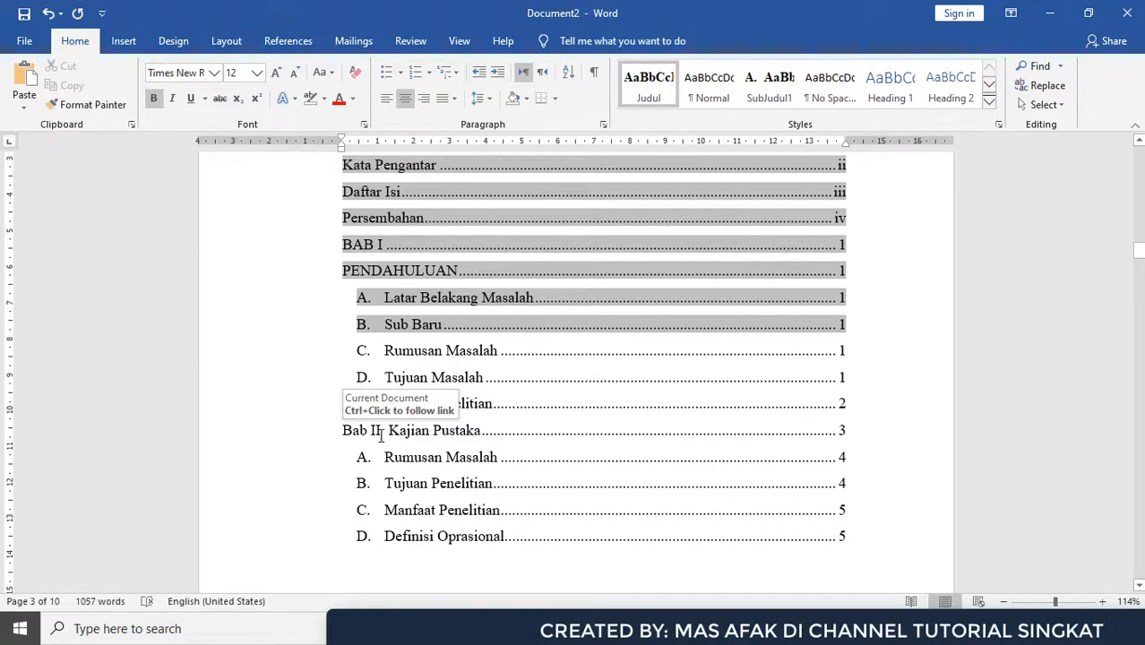
# Follow the Bab II Kajian Pustaka entry to its chapter page and show the formatting marks there.
pyautogui.moveTo(344, 433); pyautogui.dragTo(437, 430)
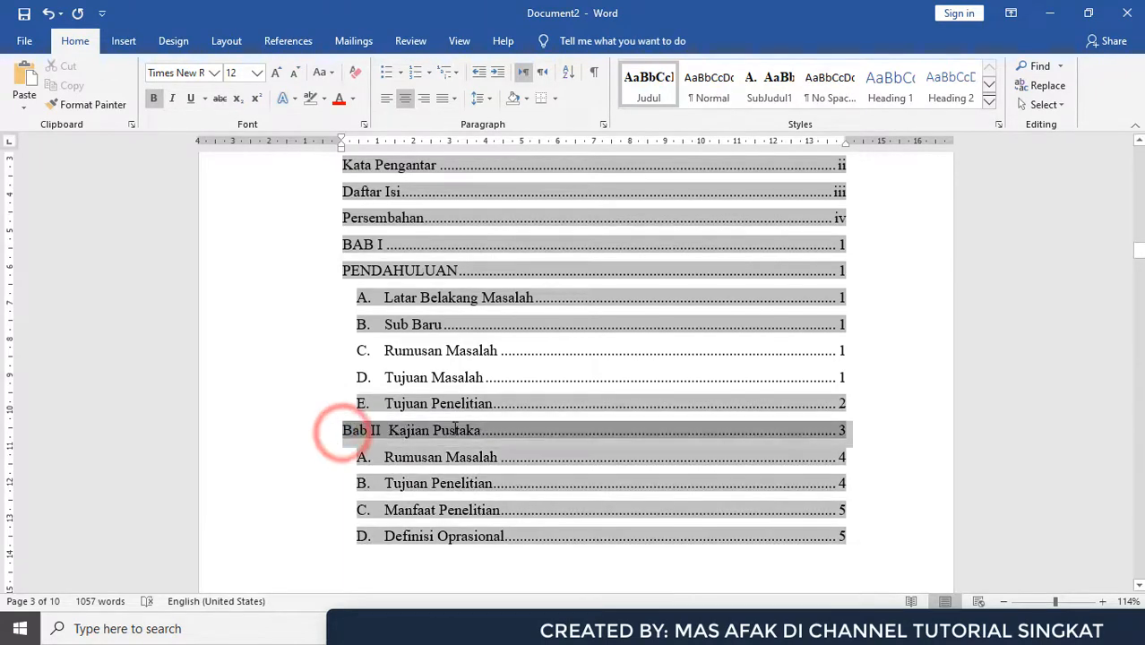
pyautogui.scroll(-5, 609, 365)
pyautogui.scroll(3, 610, 365)
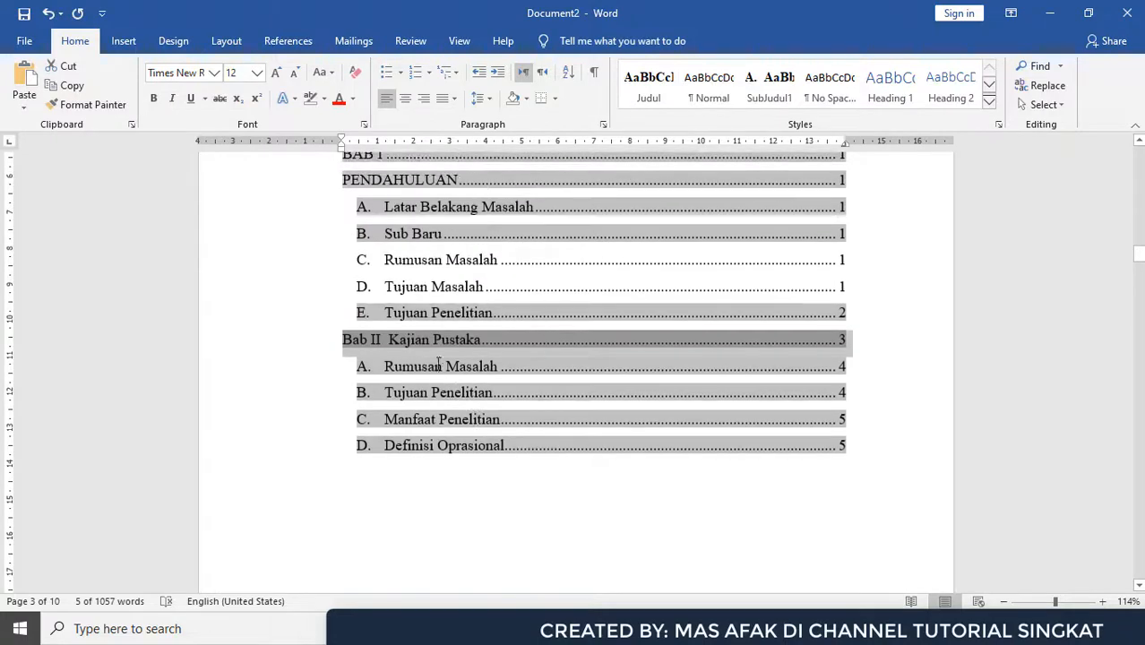
pyautogui.keyDown('ctrl'); pyautogui.click(439, 339); pyautogui.keyUp('ctrl')
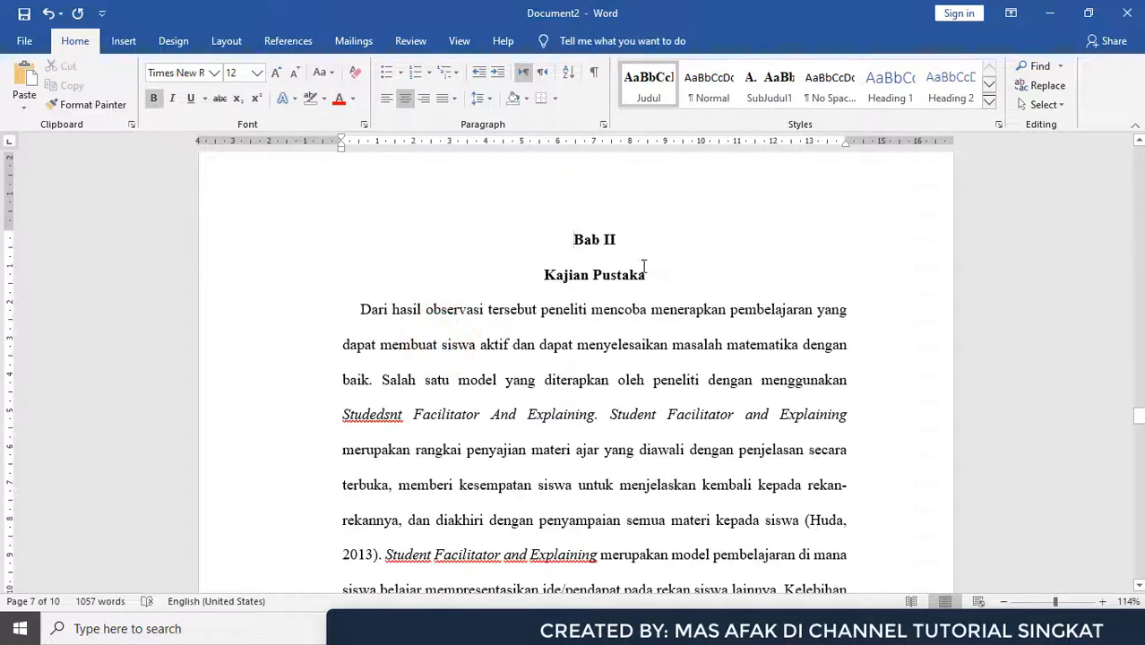
pyautogui.click(593, 72)
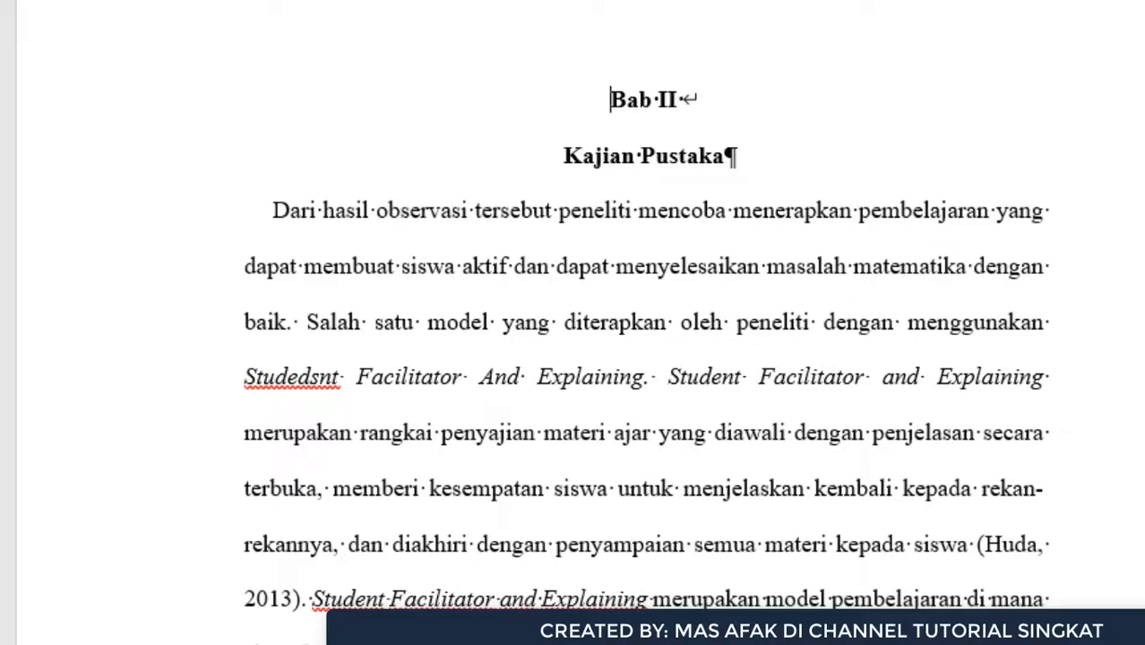
# Go back to the BAB I chapter page and examine its BAB I and PENDAHULUAN title lines.
pyautogui.scroll(20, 645, 358)
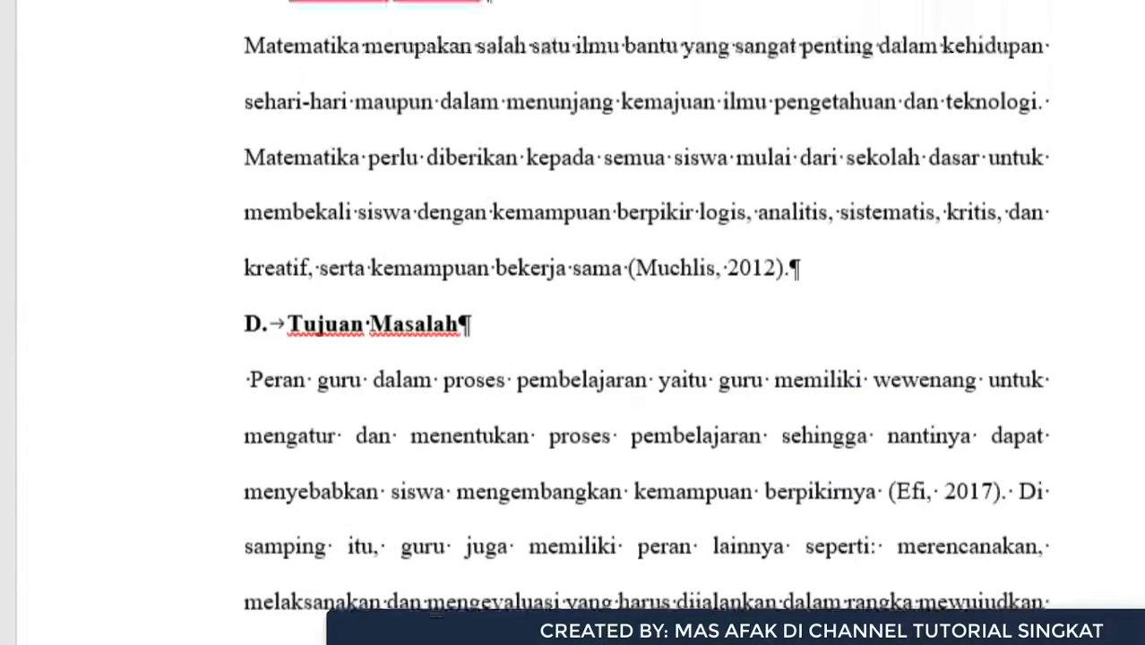
pyautogui.scroll(15, 674, 363)
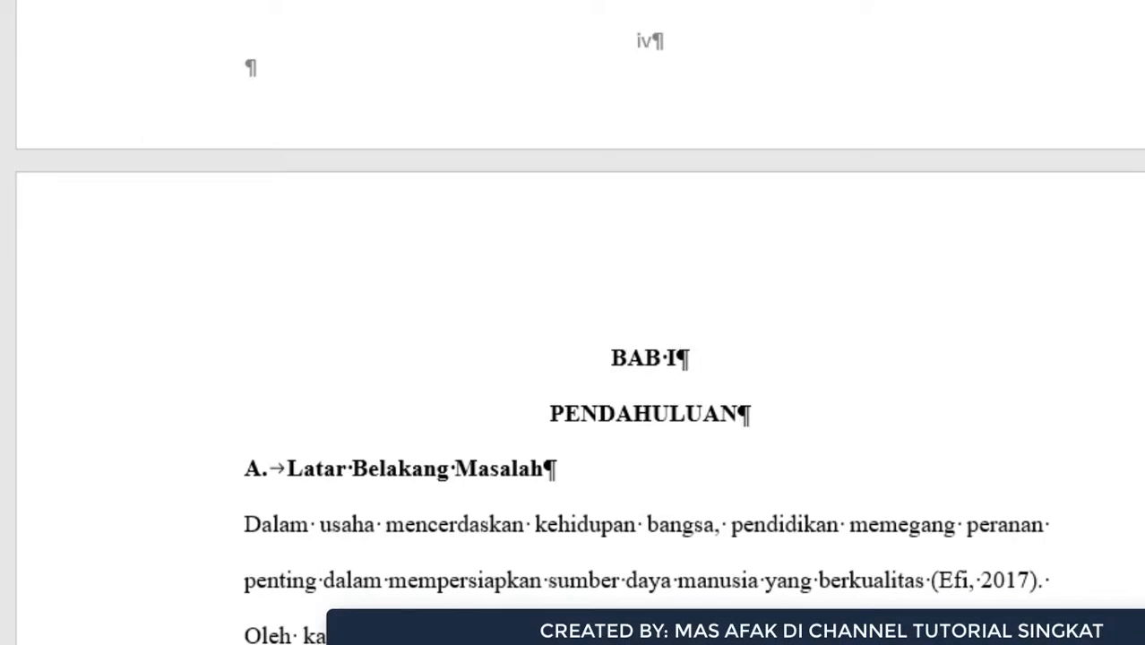
pyautogui.moveTo(616, 358); pyautogui.dragTo(668, 351)
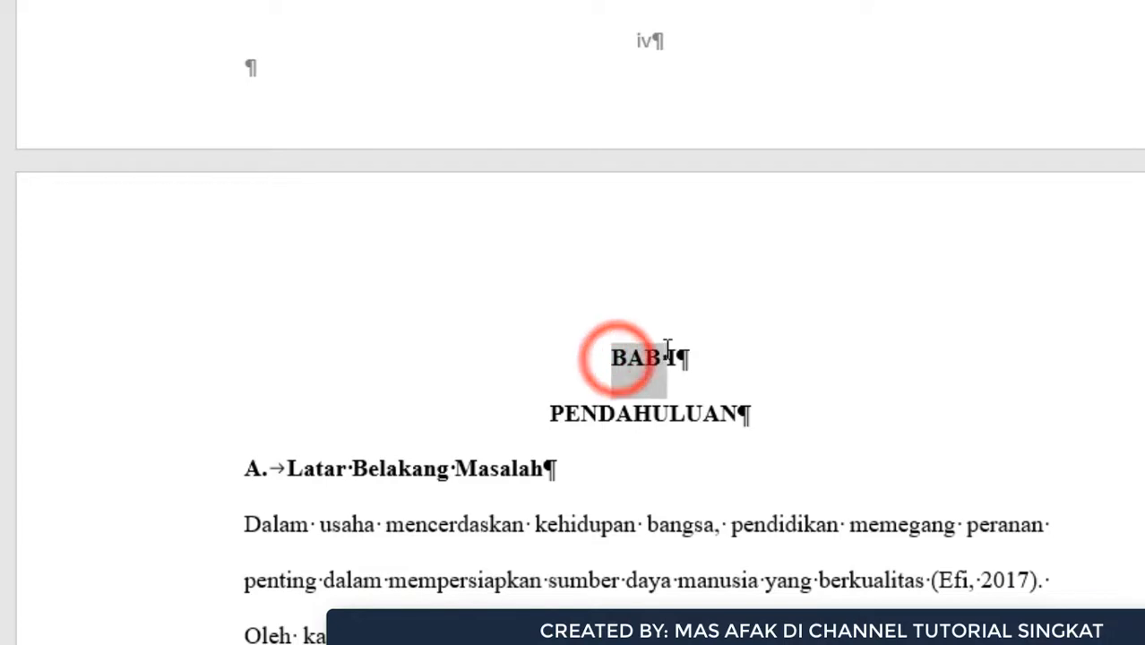
pyautogui.moveTo(562, 415); pyautogui.dragTo(716, 419)
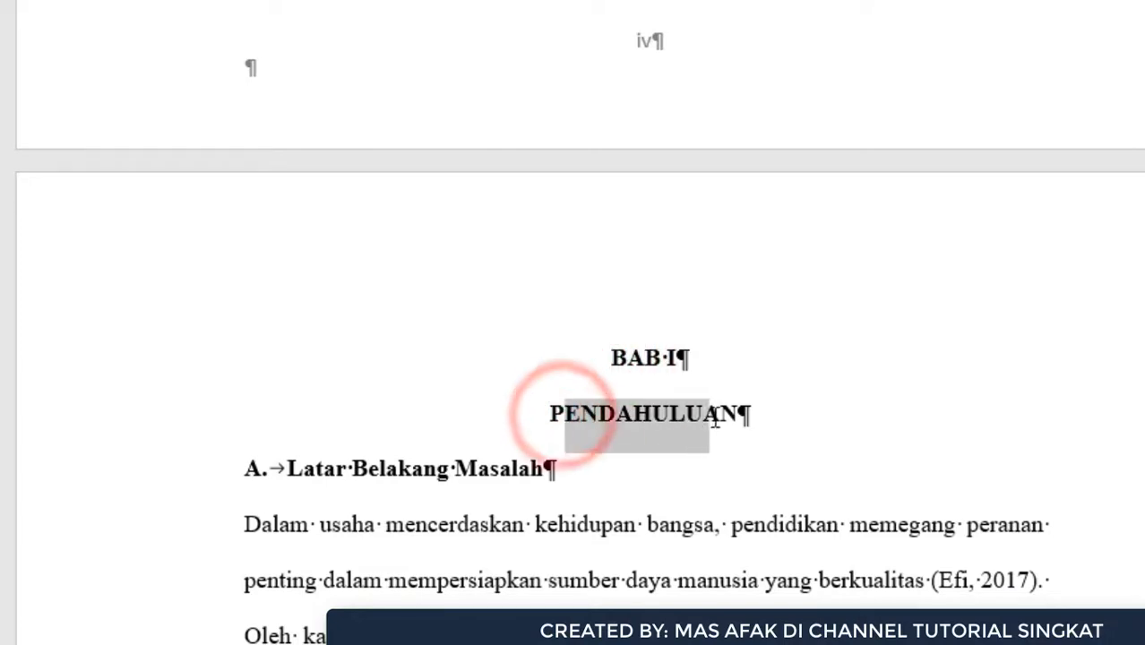
# Join PENDAHULUAN to the BAB I line and split them back into two separate paragraphs.
pyautogui.click(681, 358)
pyautogui.press('Delete')
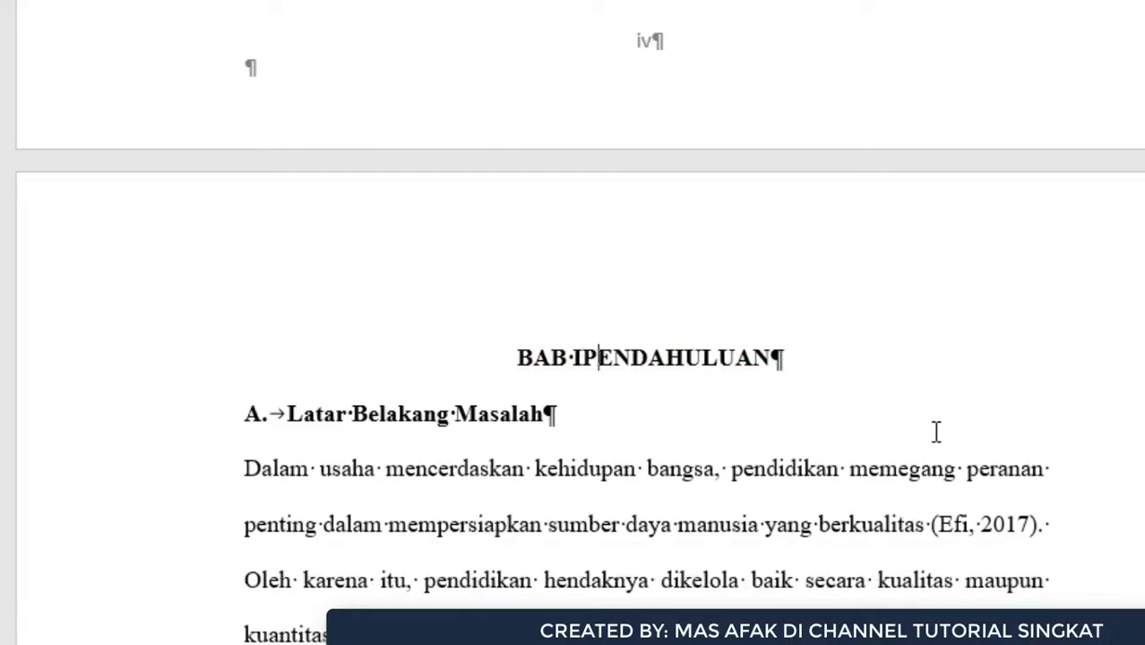
pyautogui.press('Return')
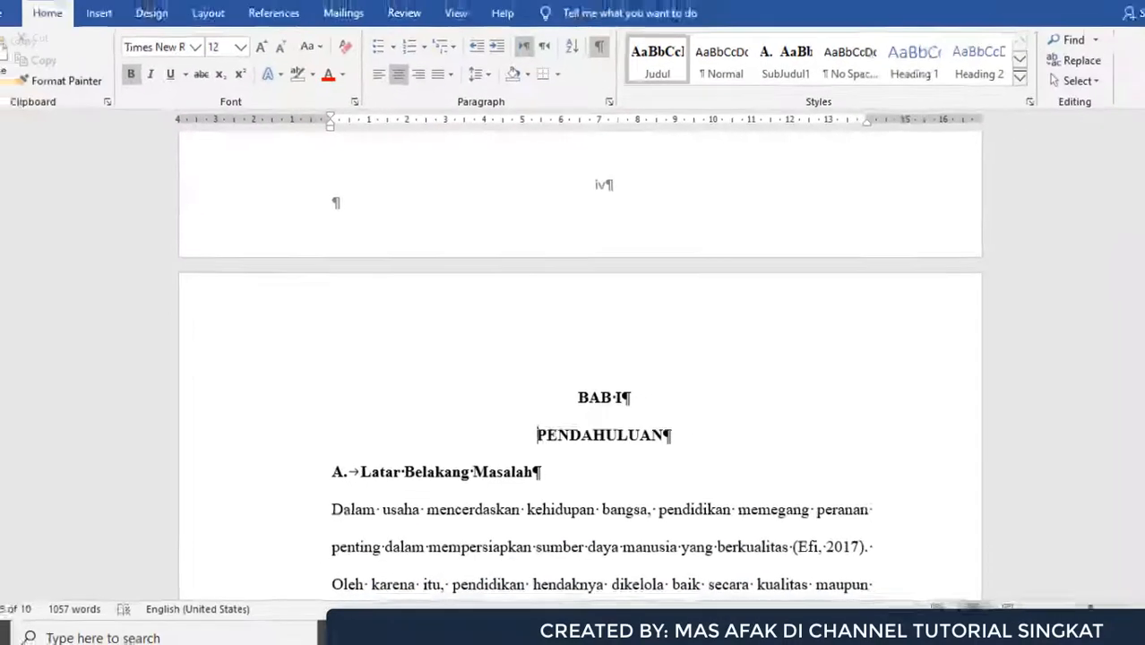
# Compare the separate BAB I and PENDAHULUAN entries with the Bab II Kajian Pustaka entry in the table of contents.
pyautogui.moveTo(1137, 319); pyautogui.dragTo(1138, 237)
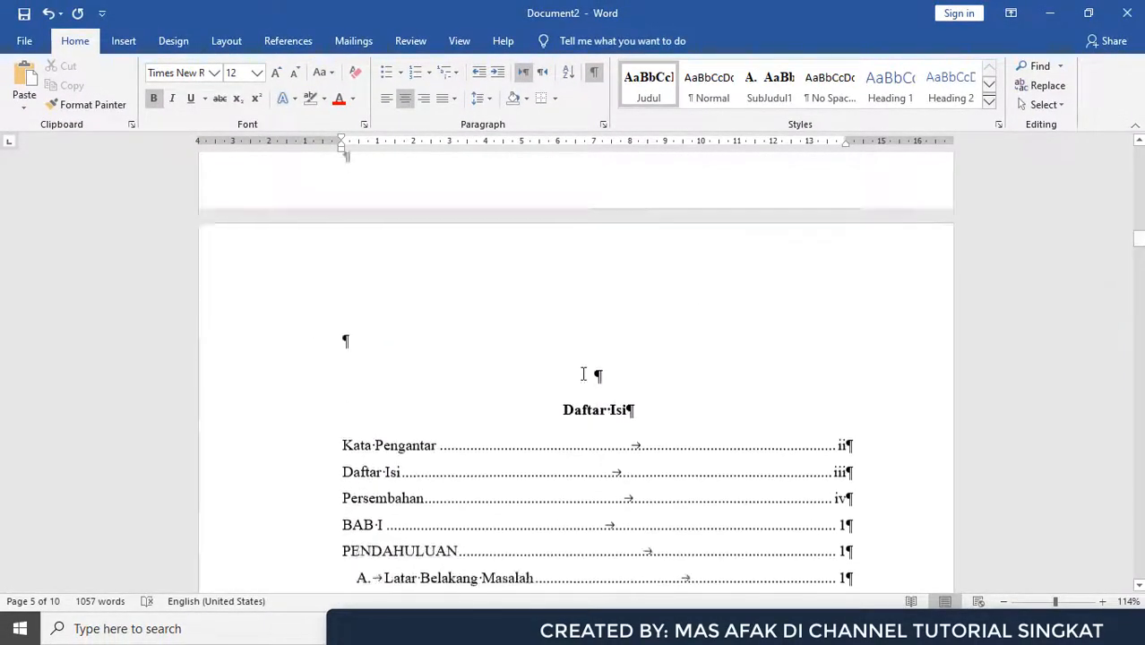
pyautogui.scroll(-3, 583, 373)
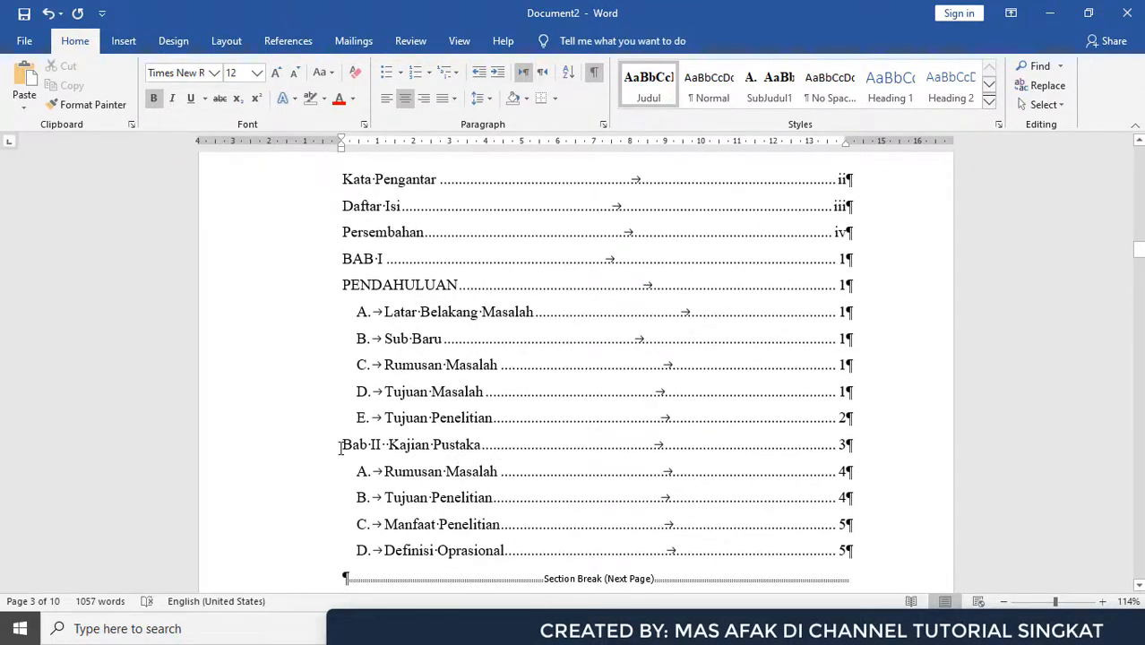
pyautogui.tripleClick(340, 444)
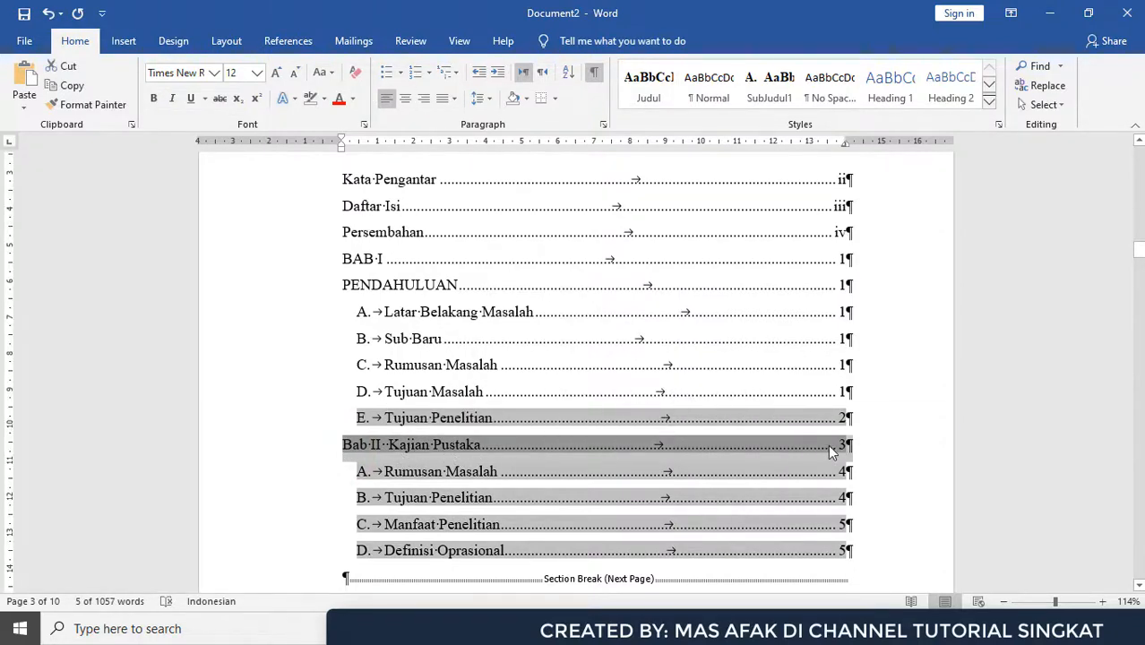
pyautogui.click(343, 262)
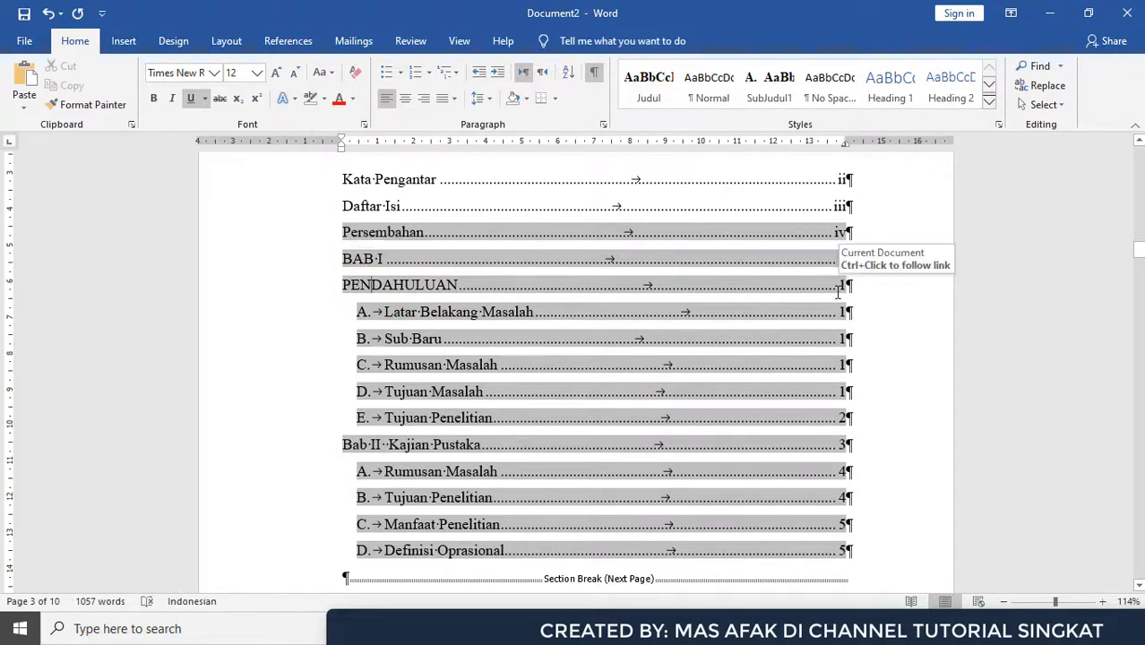
pyautogui.click(337, 265)
pyautogui.click(371, 267)
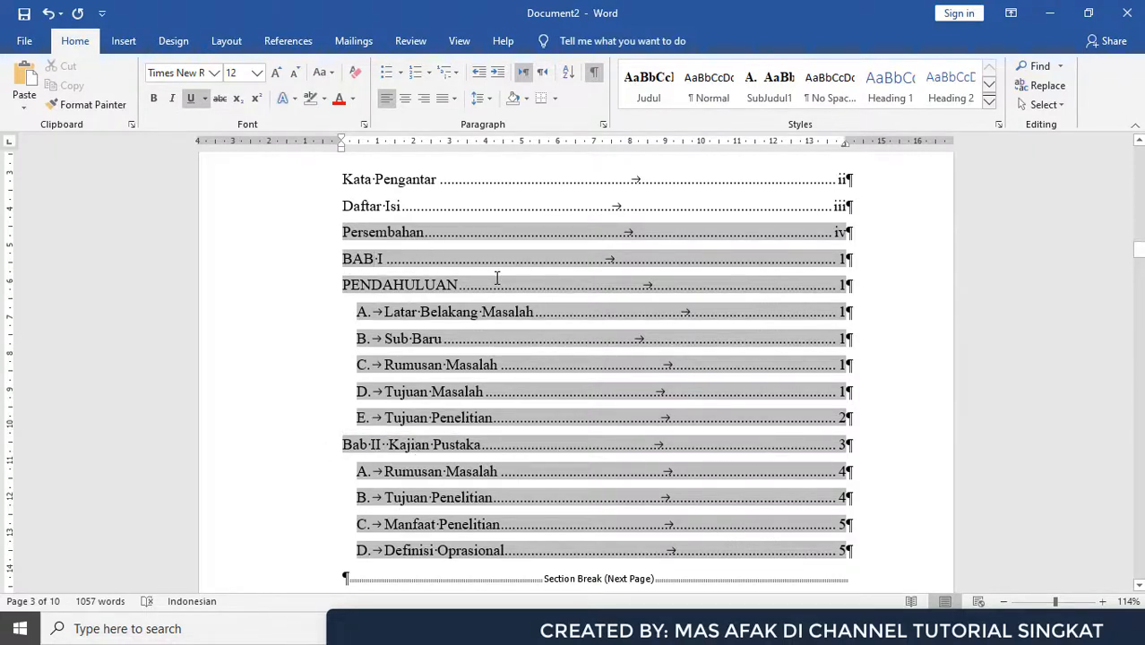
# Follow the BAB I entry to its chapter page and replace the paragraph break before PENDAHULUAN with a manual line break.
pyautogui.keyDown('ctrl'); pyautogui.click(358, 261); pyautogui.keyUp('ctrl')
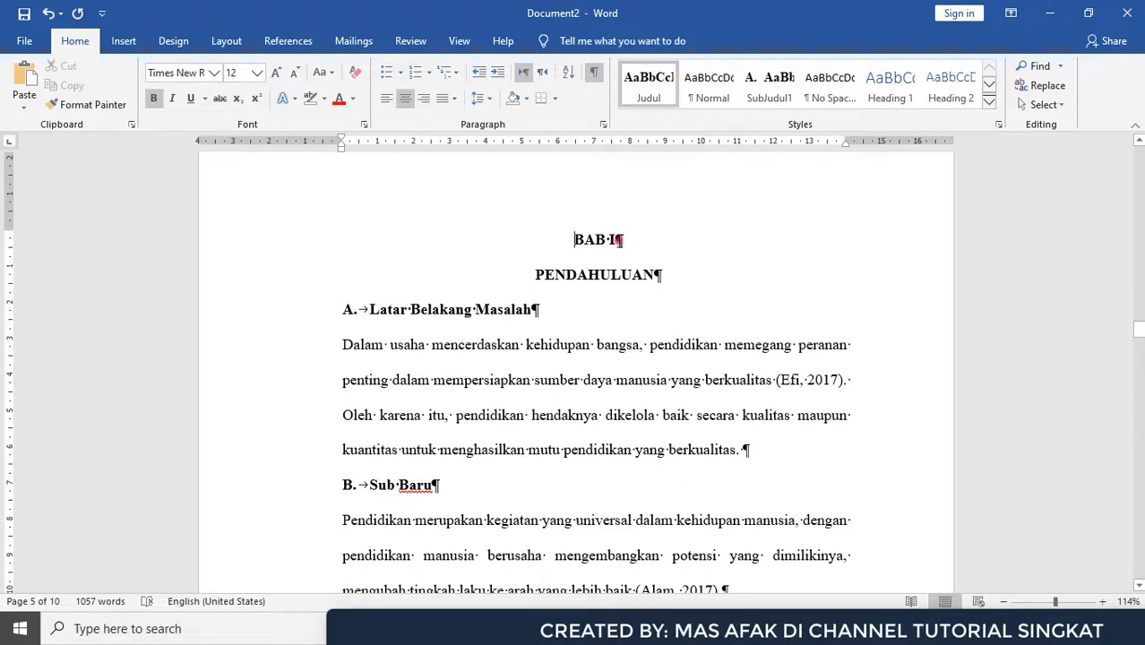
pyautogui.press('End')
pyautogui.press('Delete')
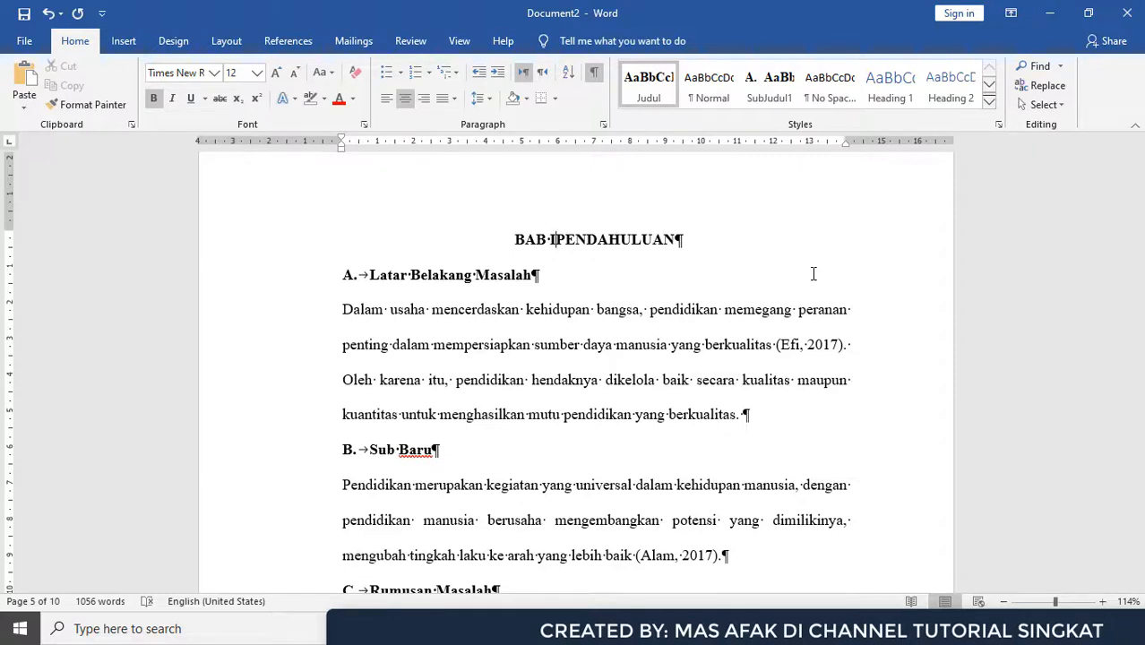
pyautogui.hotkey('shift', 'Return')
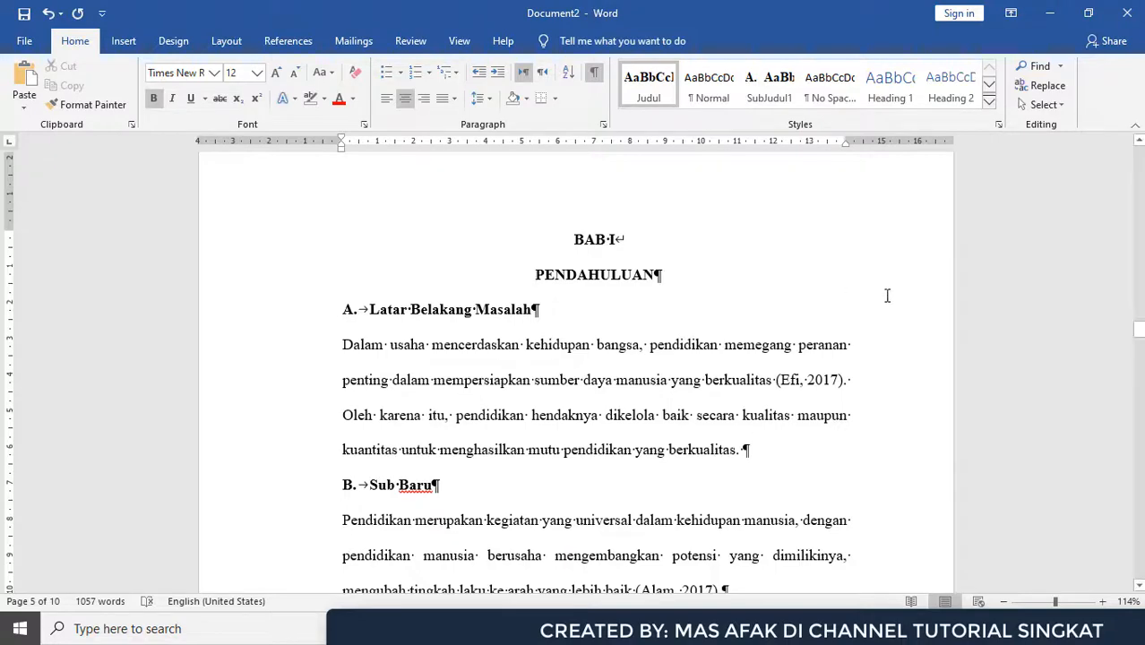
# Return to the Daftar Isi page and update the entire table of contents with the revised BAB I title.
pyautogui.moveTo(1140, 339)
pyautogui.mouseDown()
pyautogui.moveTo(1132, 302)
pyautogui.moveTo(1132, 327)
pyautogui.mouseUp()
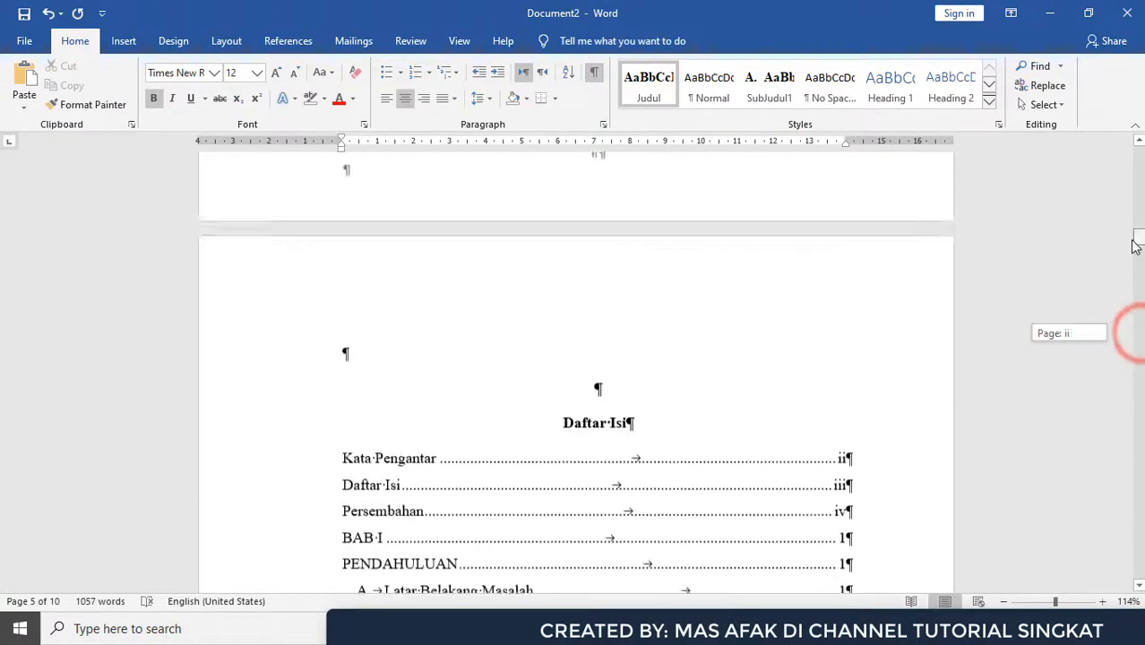
pyautogui.scroll(-2, 610, 414)
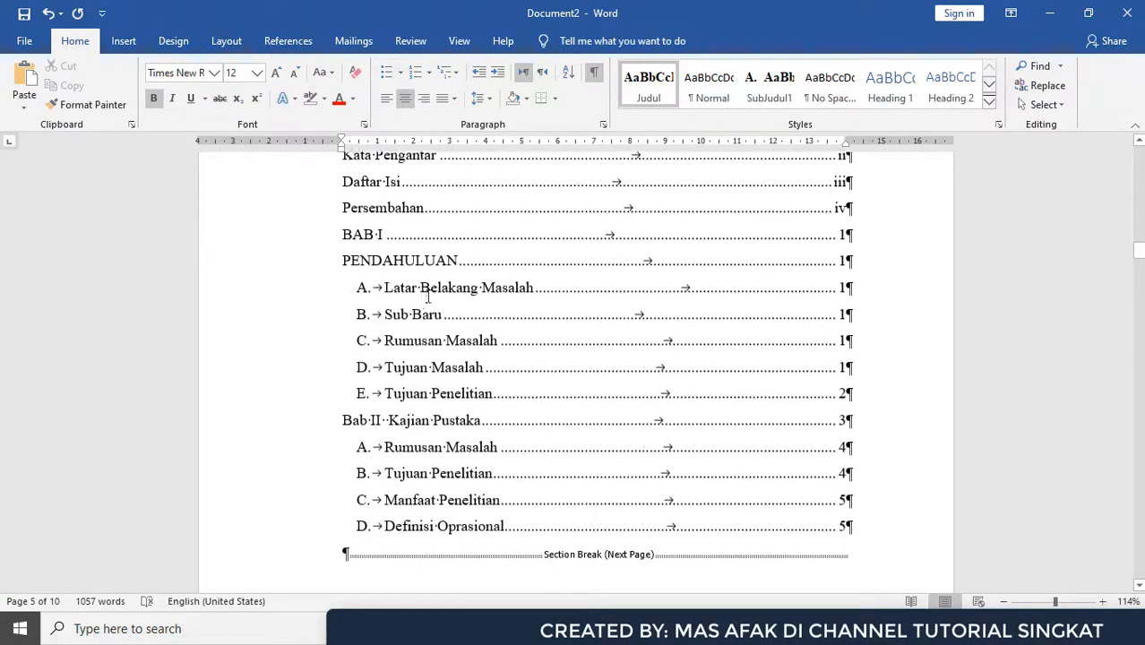
pyautogui.click(429, 293)
pyautogui.rightClick(407, 234)
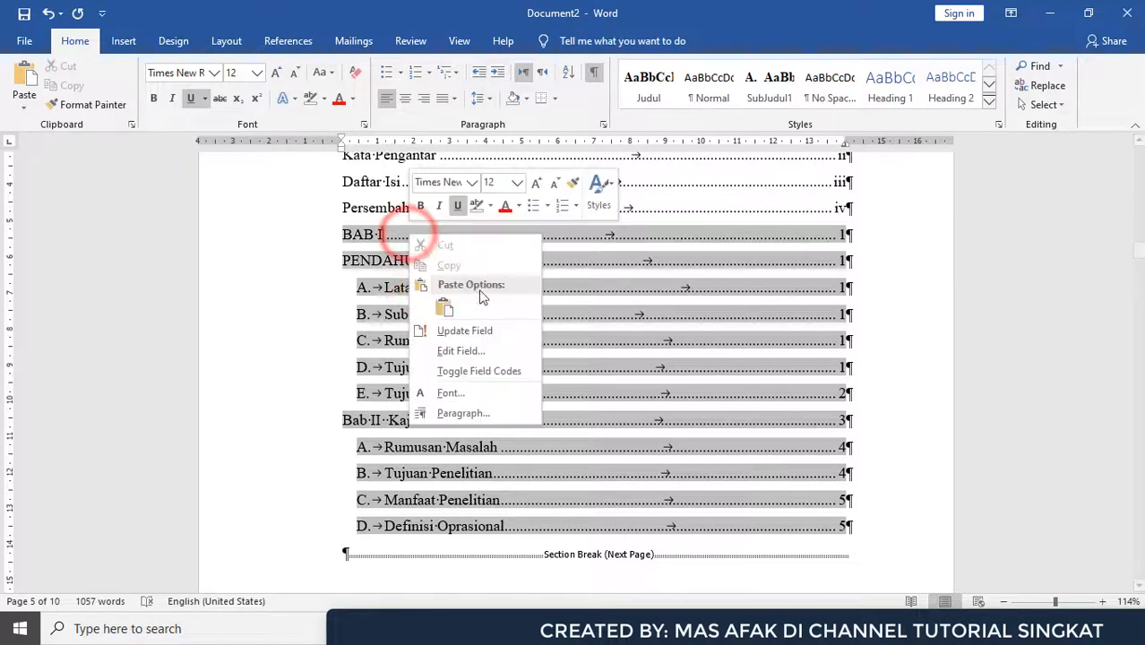
pyautogui.click(502, 339)
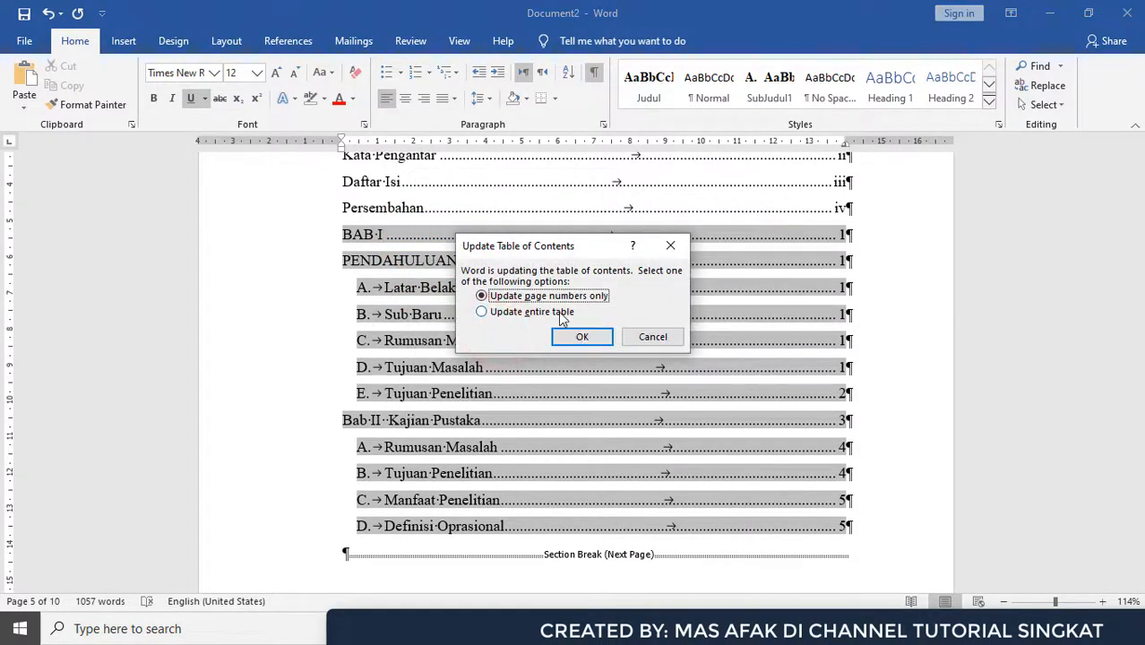
pyautogui.click(546, 312)
pyautogui.click(582, 336)
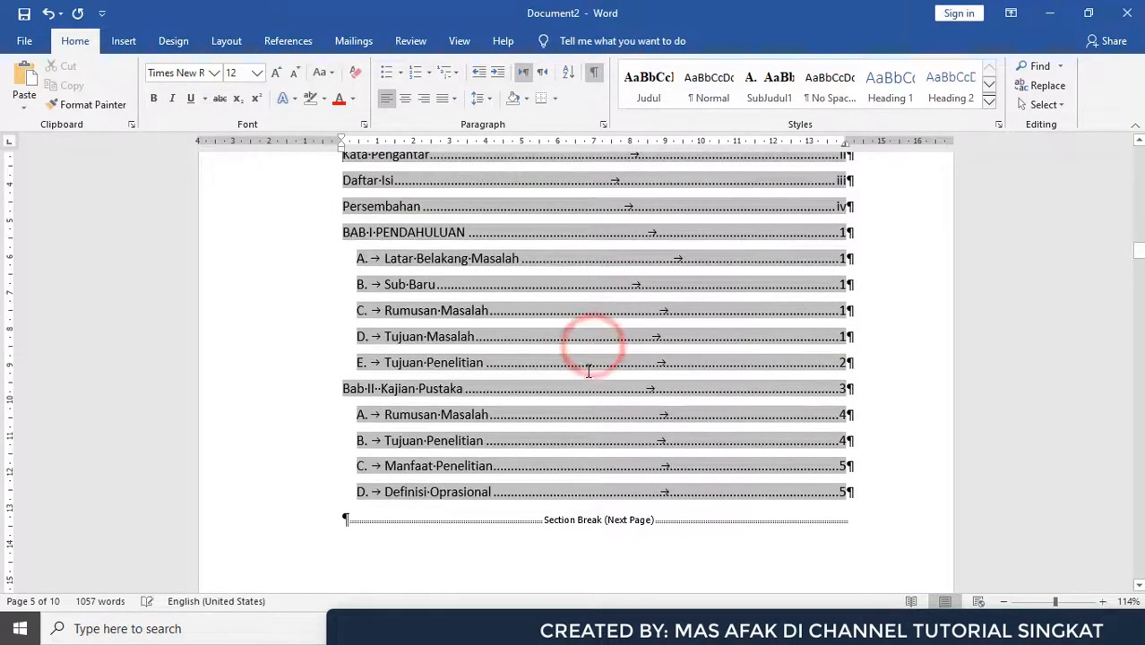
# Compare the BAB I PENDAHULUAN and Bab II Kajian Pustaka entries in the updated table of contents.
pyautogui.scroll(1, 589, 371)
pyautogui.click(346, 281)
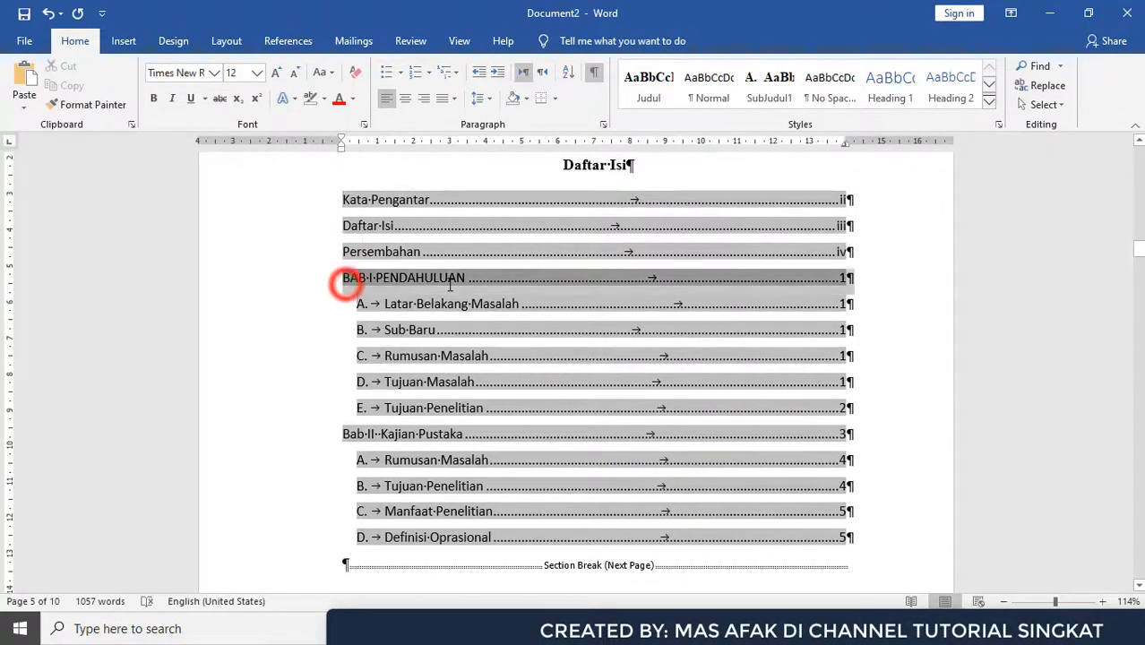
pyautogui.click(346, 434)
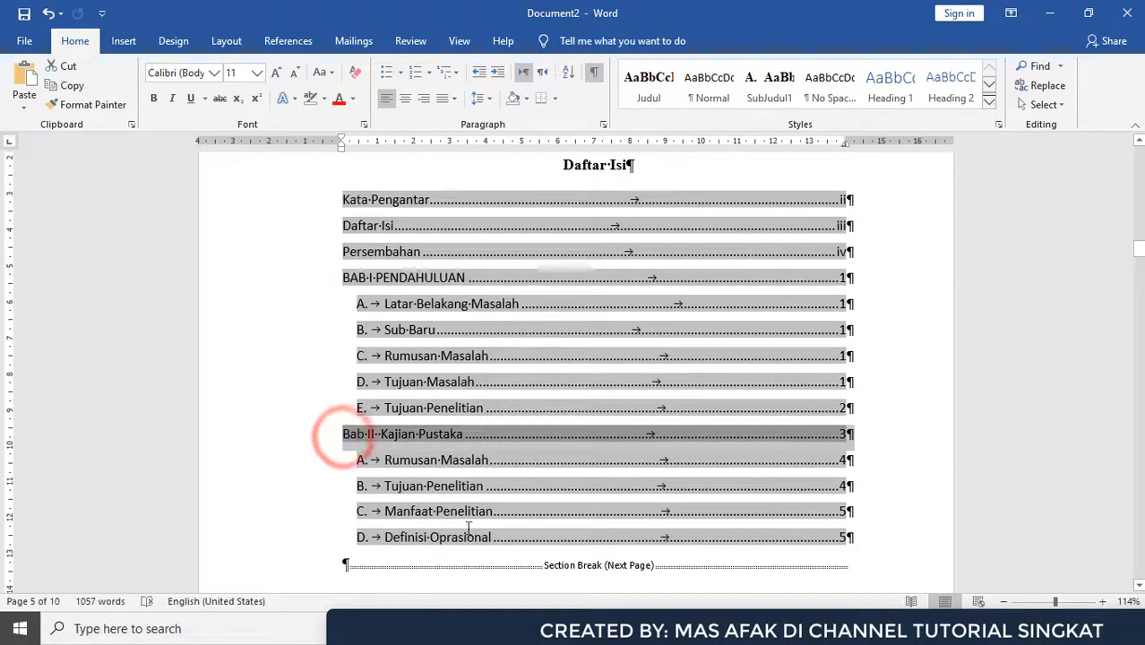
pyautogui.click(438, 510)
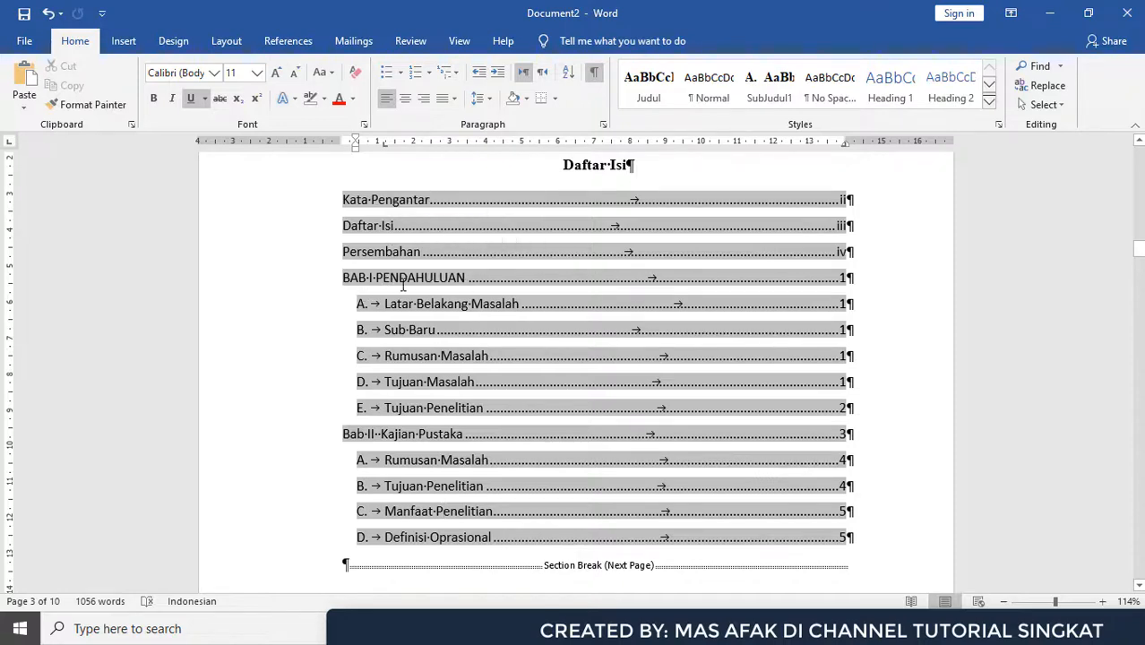
# Follow the Bab II Kajian Pustaka entry to its chapter page and change both title lines to uppercase.
pyautogui.keyDown('ctrl'); pyautogui.click(420, 435); pyautogui.keyUp('ctrl')
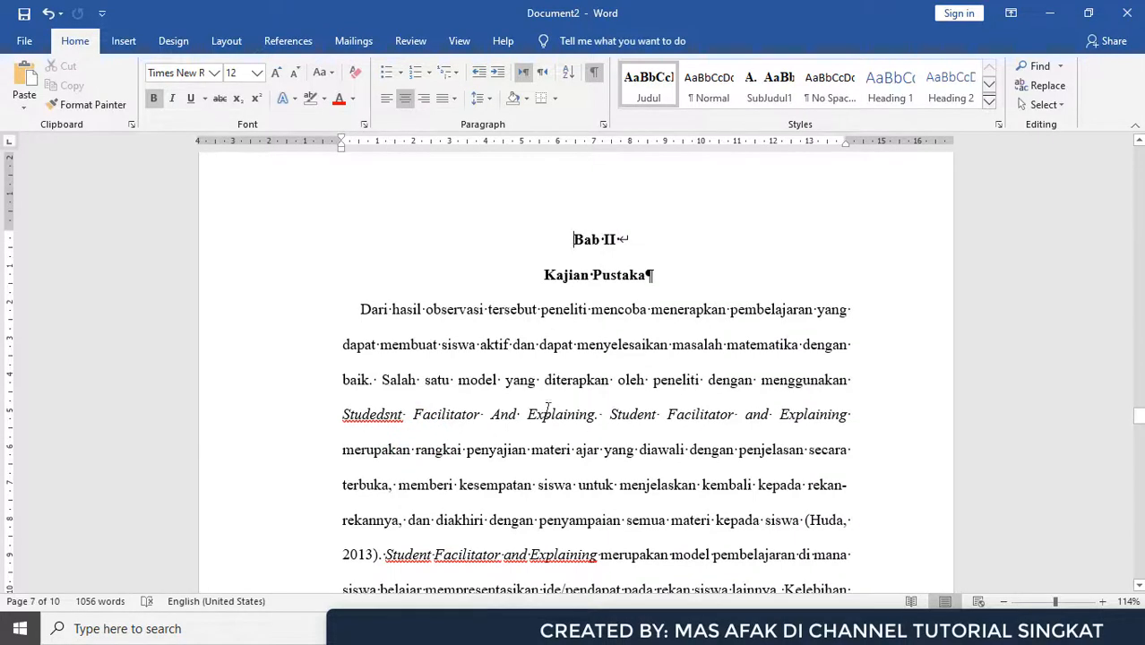
pyautogui.moveTo(569, 239); pyautogui.dragTo(651, 274)
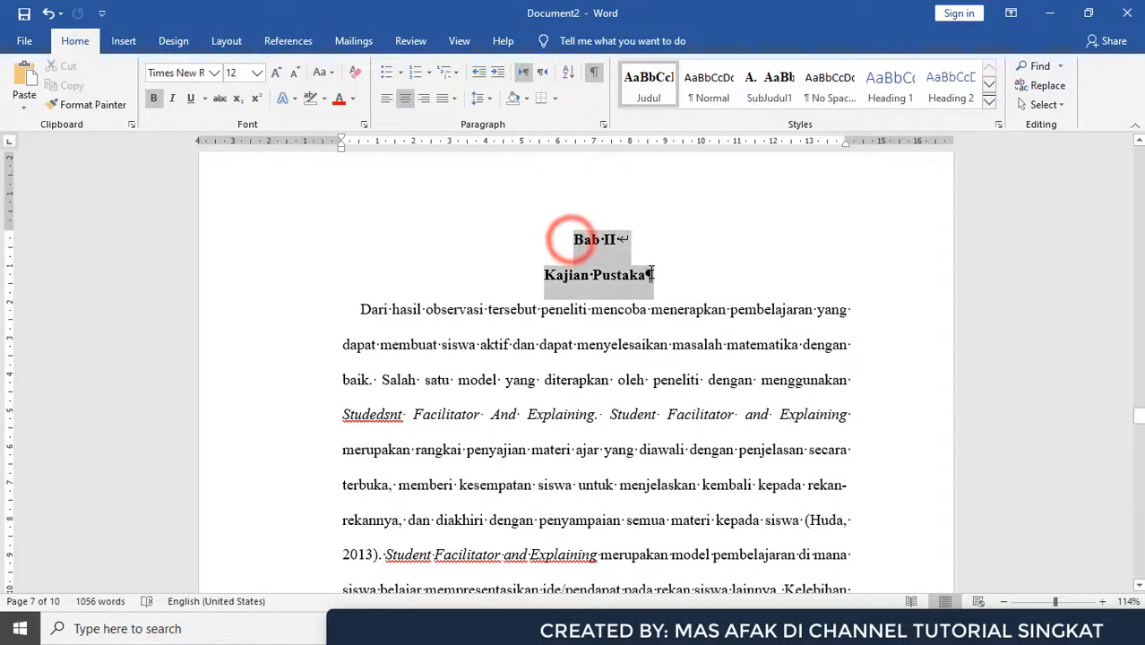
pyautogui.hotkey('shift', 'F3')
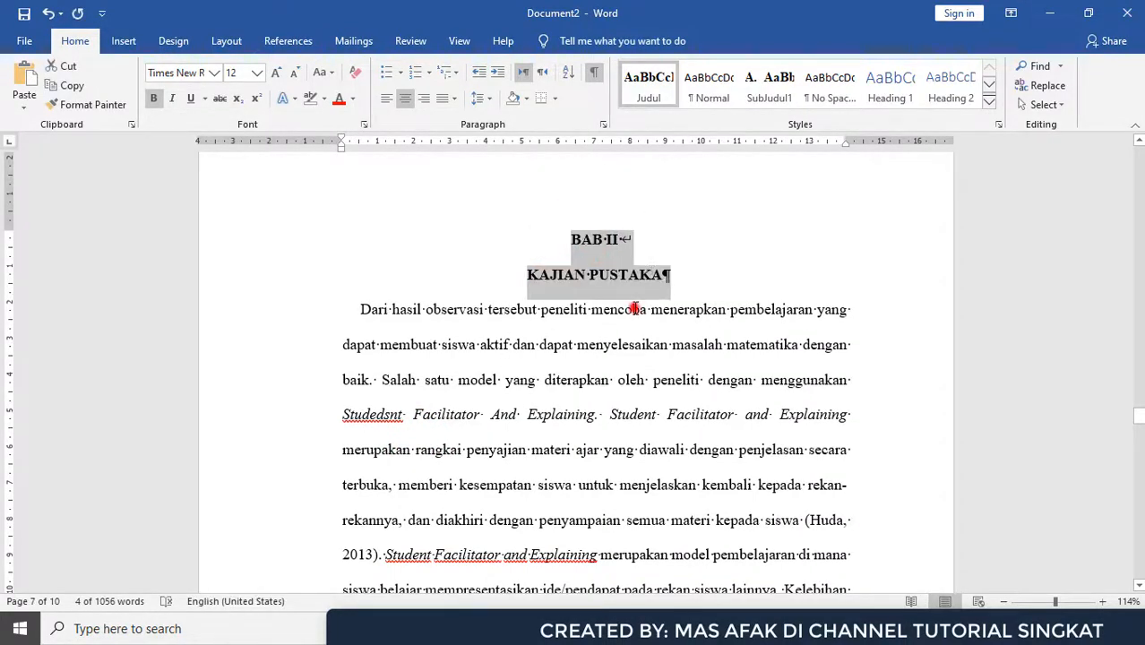
pyautogui.click(634, 309)
# Update the entire table of contents again to include the uppercase BAB II title.
pyautogui.moveTo(1138, 415); pyautogui.dragTo(1130, 249)
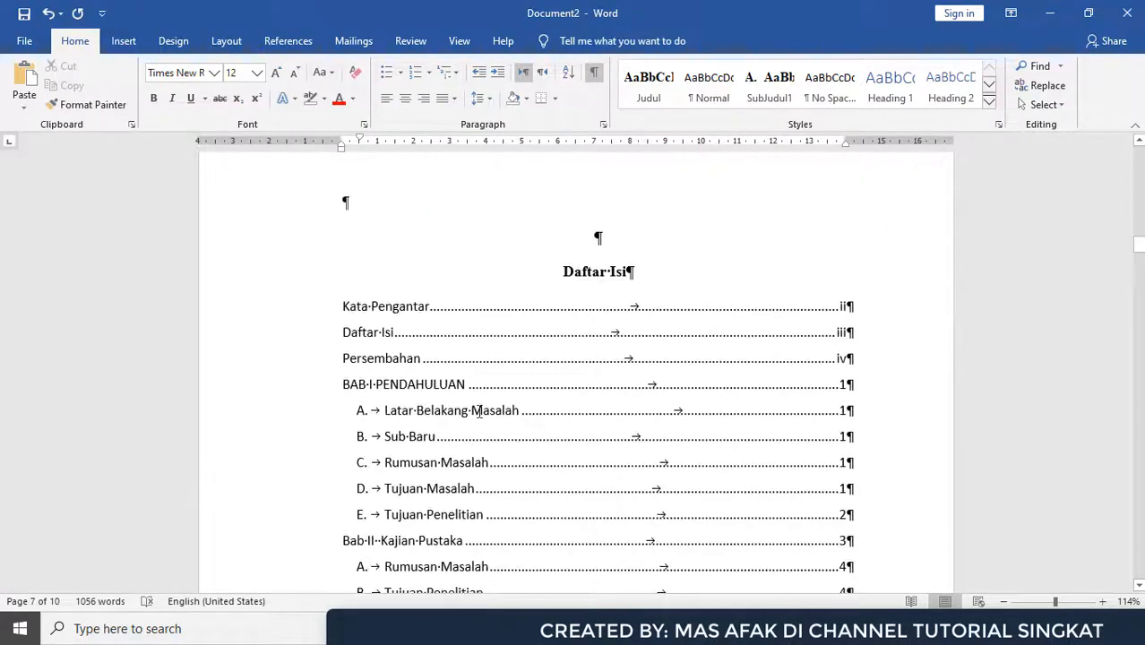
pyautogui.rightClick(418, 413)
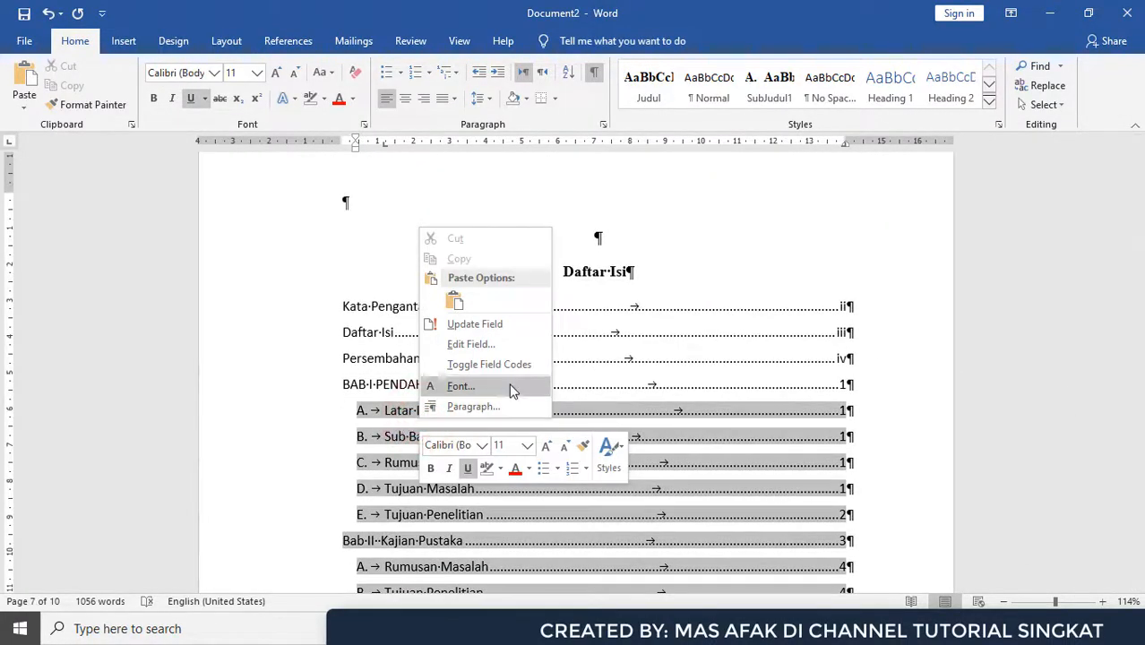
pyautogui.click(516, 330)
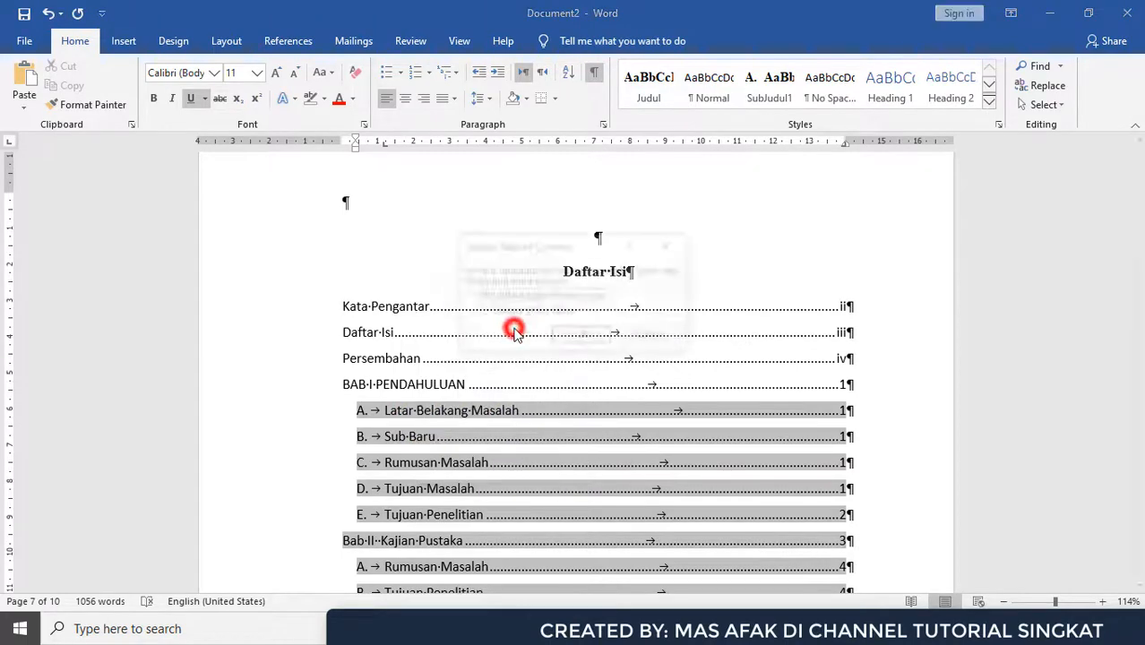
pyautogui.click(563, 310)
pyautogui.click(583, 337)
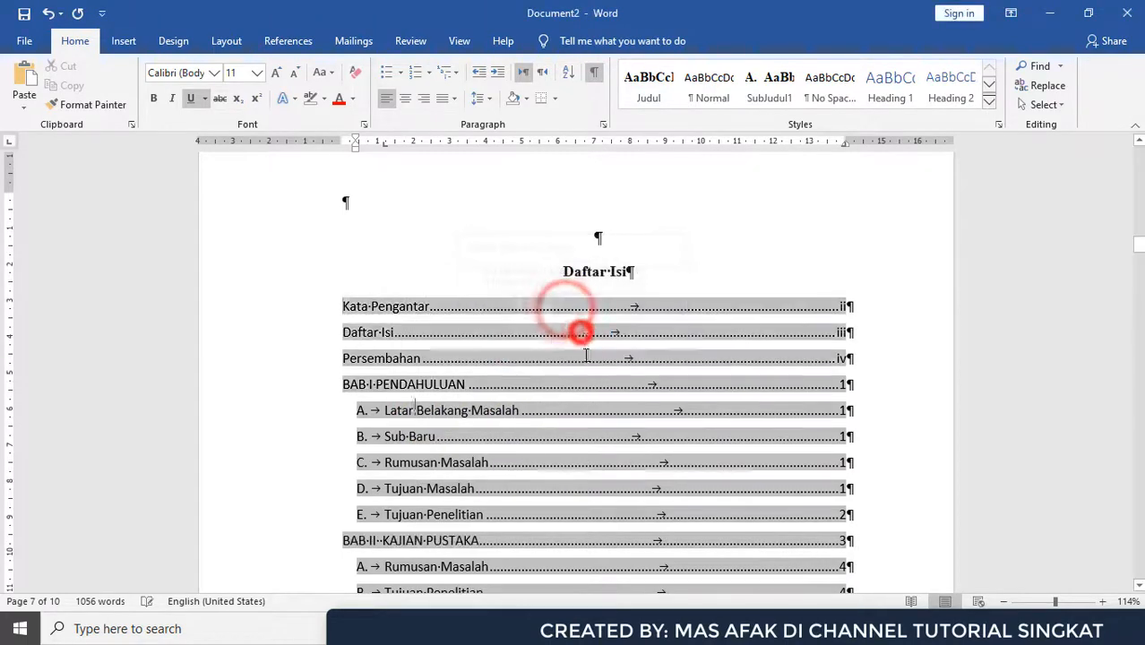
# Review the updated table of contents from start to end and follow its Tujuan Masalah entry to that section.
pyautogui.click(486, 438)
pyautogui.scroll(-2, 486, 438)
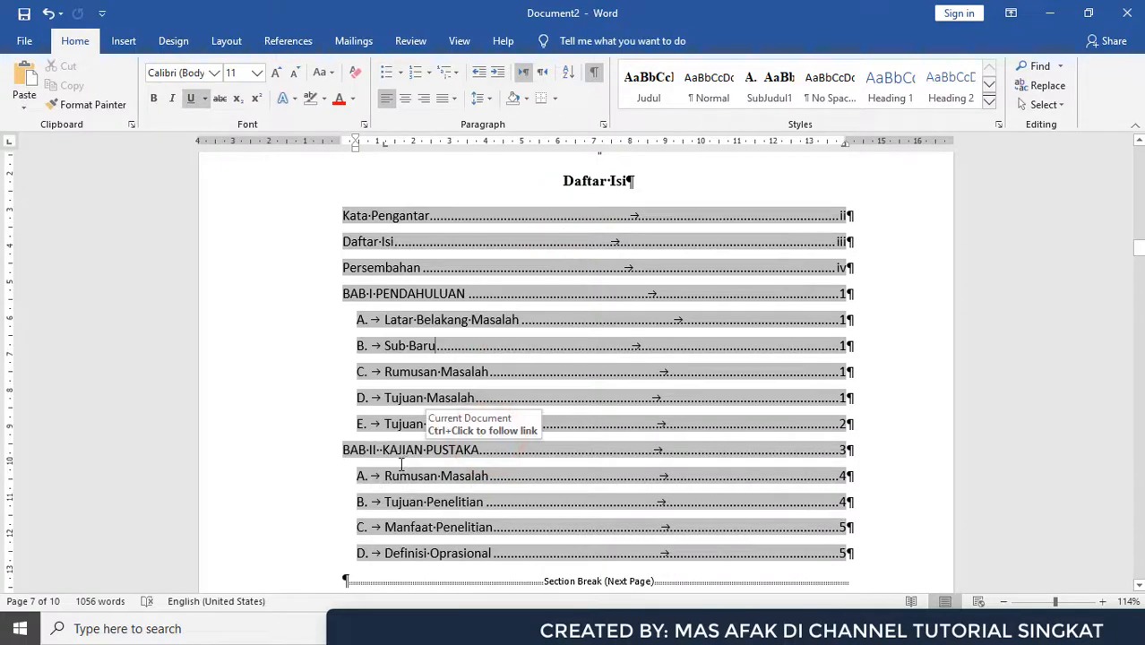
pyautogui.scroll(-2, 405, 463)
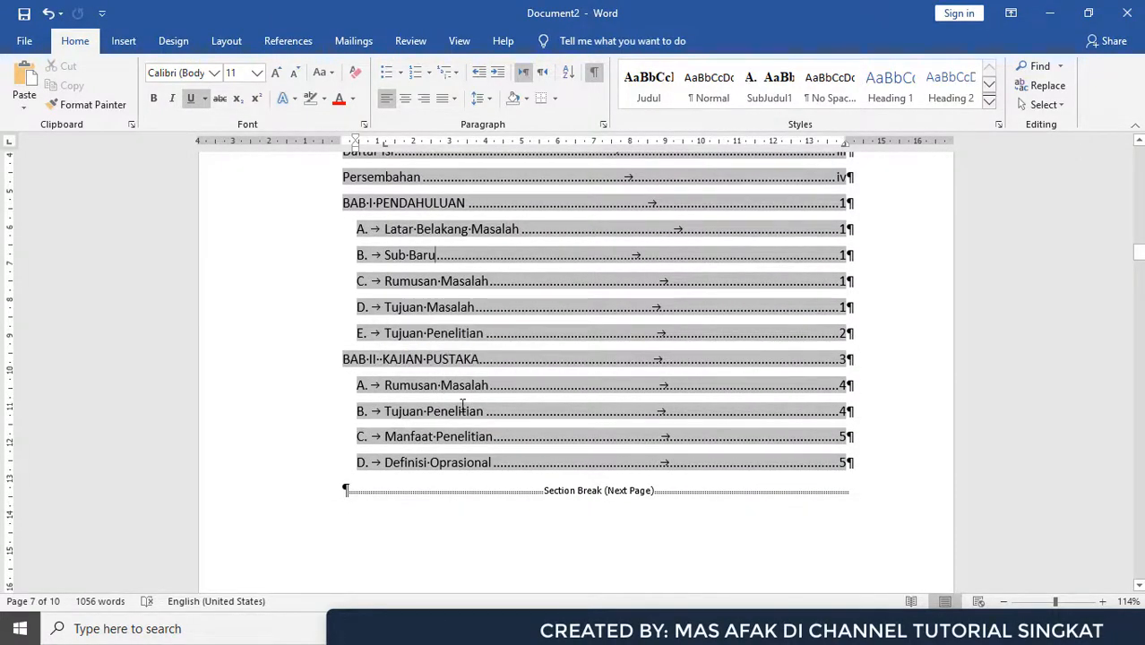
pyautogui.scroll(1, 463, 405)
pyautogui.scroll(2, 463, 405)
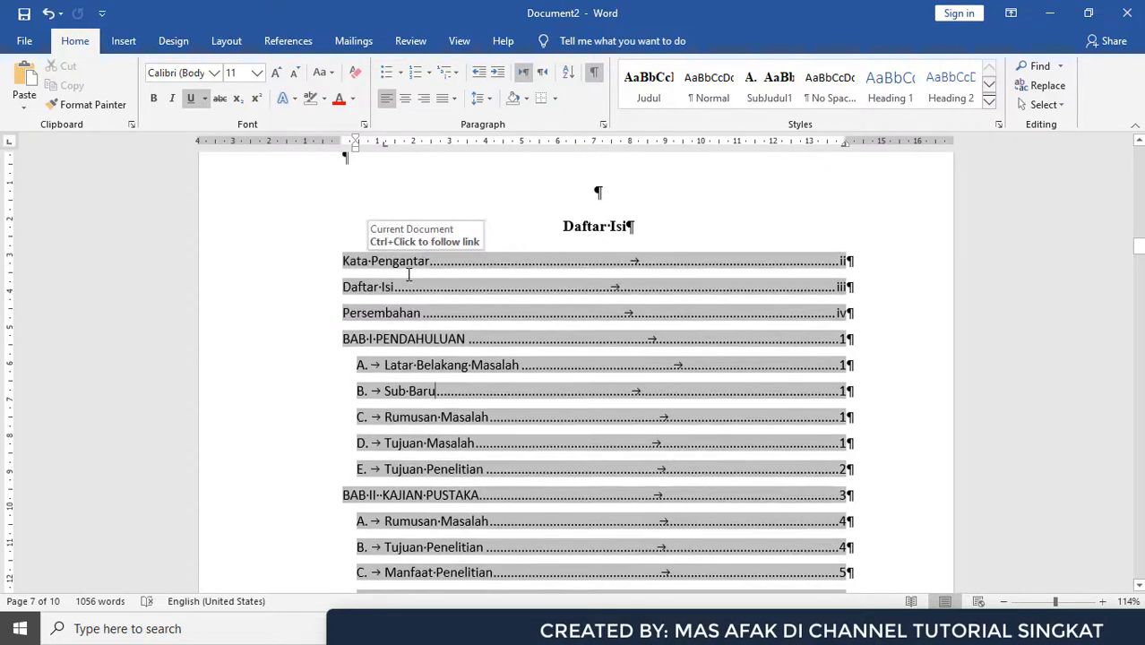
pyautogui.scroll(-2, 529, 416)
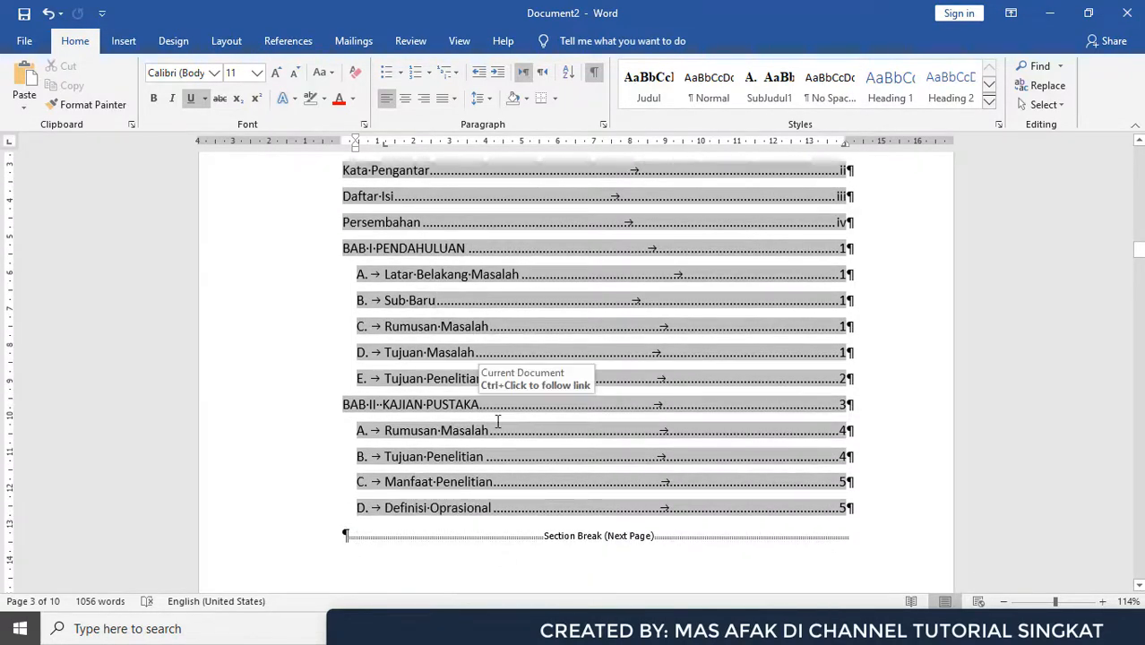
pyautogui.scroll(-5, 498, 419)
pyautogui.scroll(5, 526, 426)
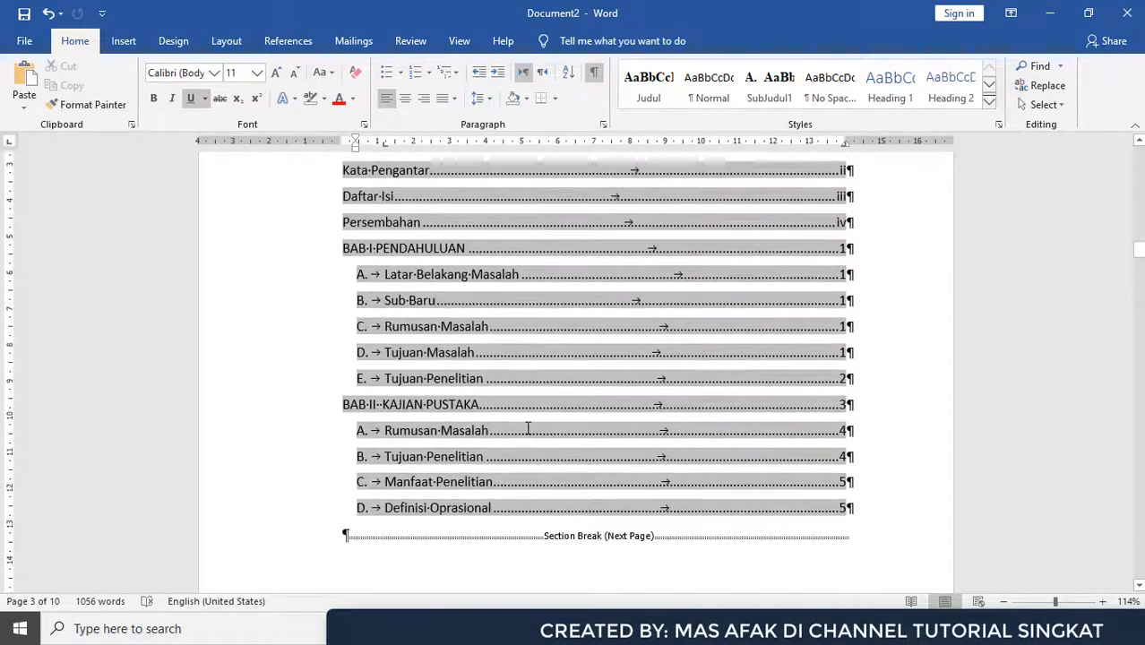
pyautogui.keyDown('ctrl'); pyautogui.click(402, 358); pyautogui.keyUp('ctrl')
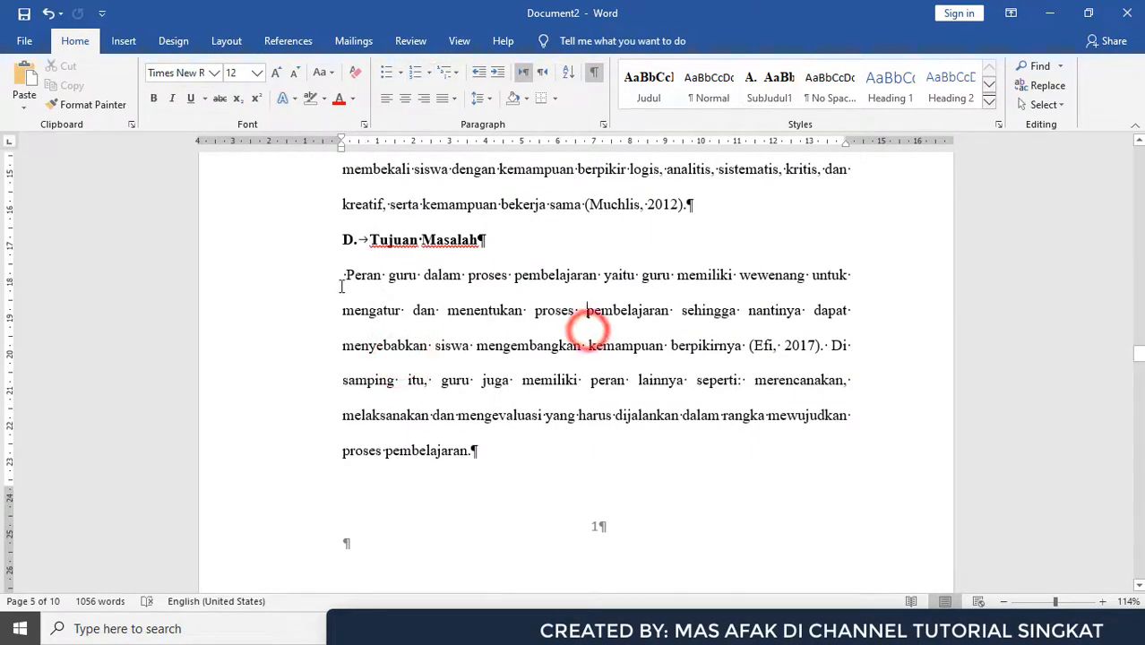
# Lengthen the Tujuan Masalah section by pasting copies of its paragraph after "menyebabkan siswa" and moving the leftover text to a new paragraph.
pyautogui.moveTo(345, 276); pyautogui.dragTo(476, 460)
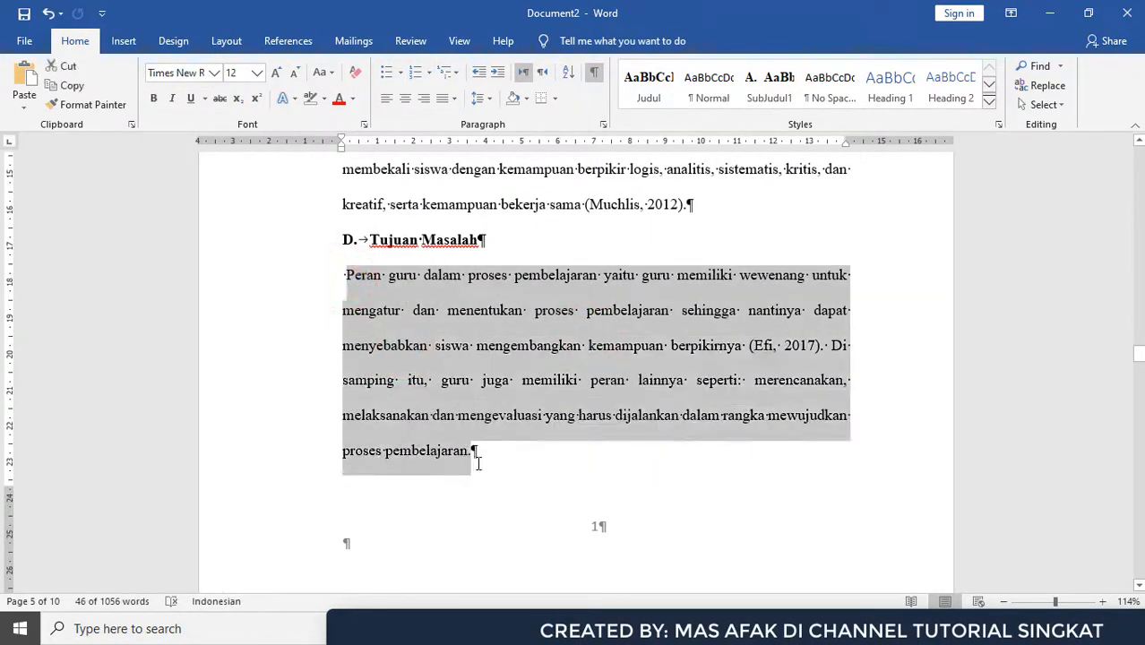
pyautogui.hotkey('ctrl', 'c')
pyautogui.click(473, 349)
pyautogui.hotkey('ctrl', 'v')
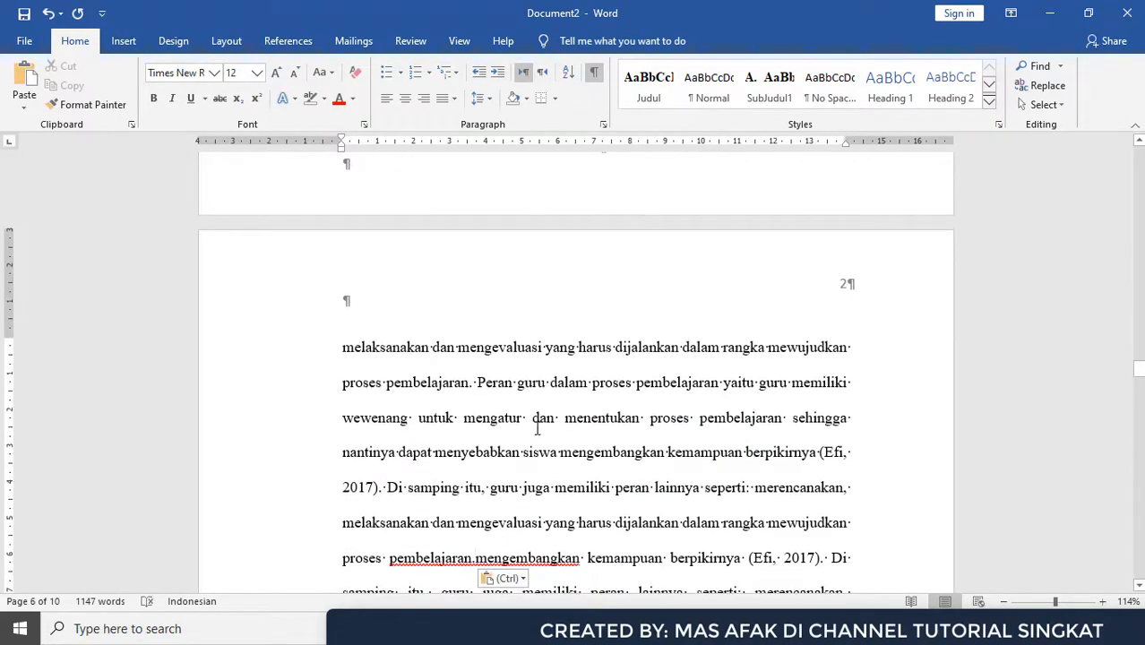
pyautogui.hotkey('ctrl', 'v')
pyautogui.scroll(-5, 537, 428)
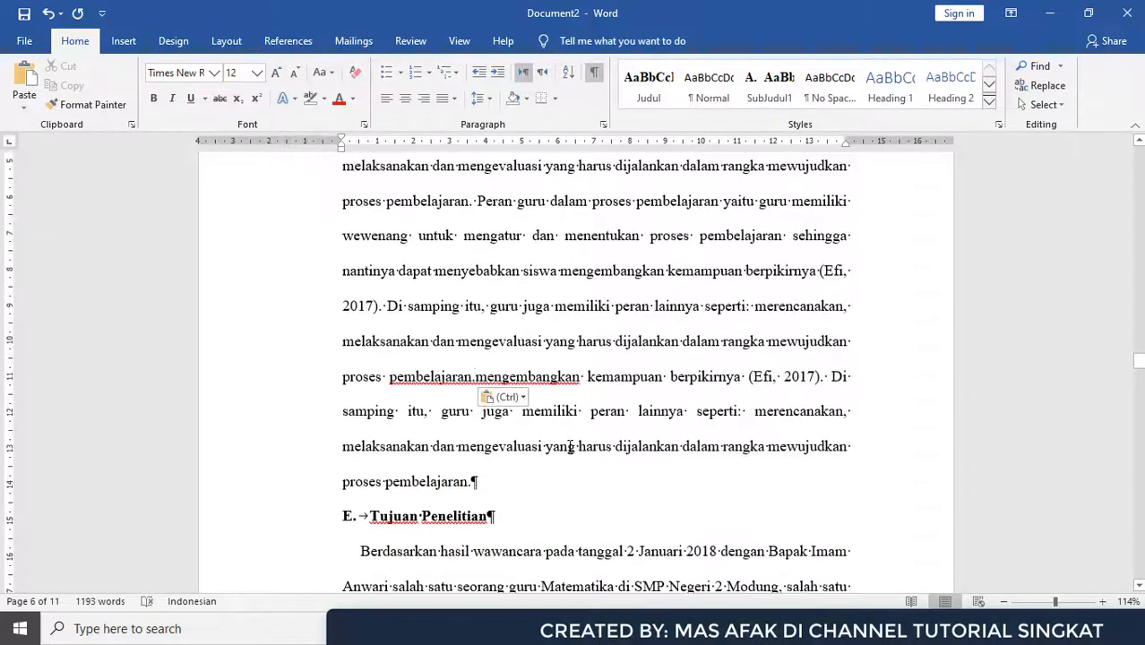
pyautogui.press('Return')
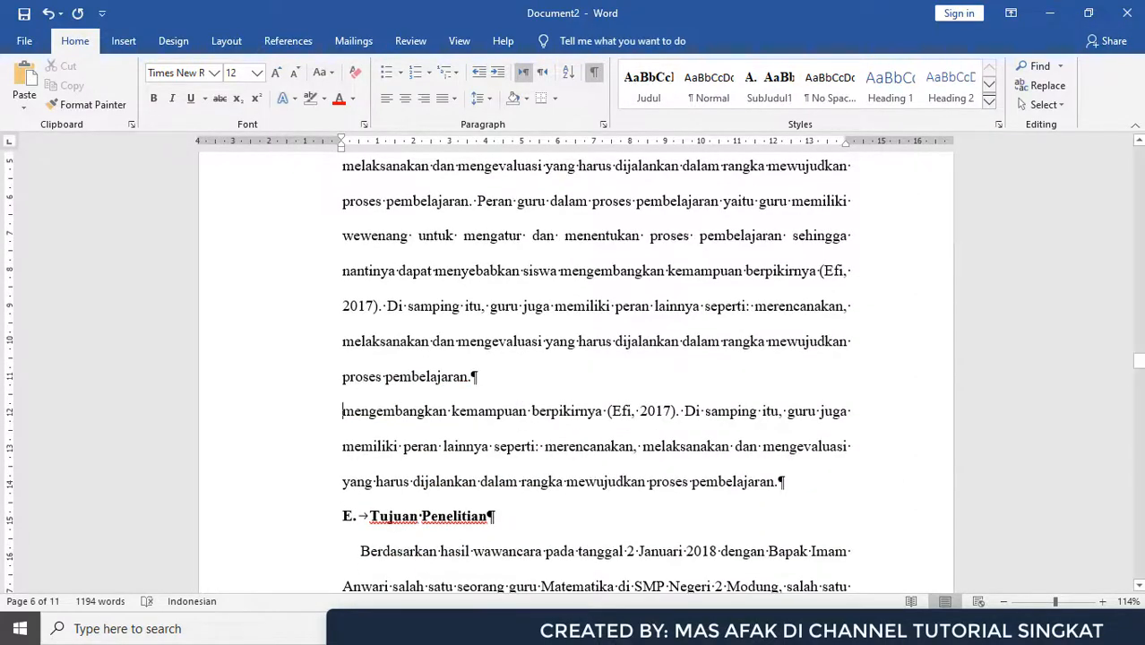
# Update the Daftar Isi table of contents, refreshing the page numbers only.
pyautogui.moveTo(1138, 361); pyautogui.dragTo(1138, 237)
pyautogui.scroll(-3, 499, 402)
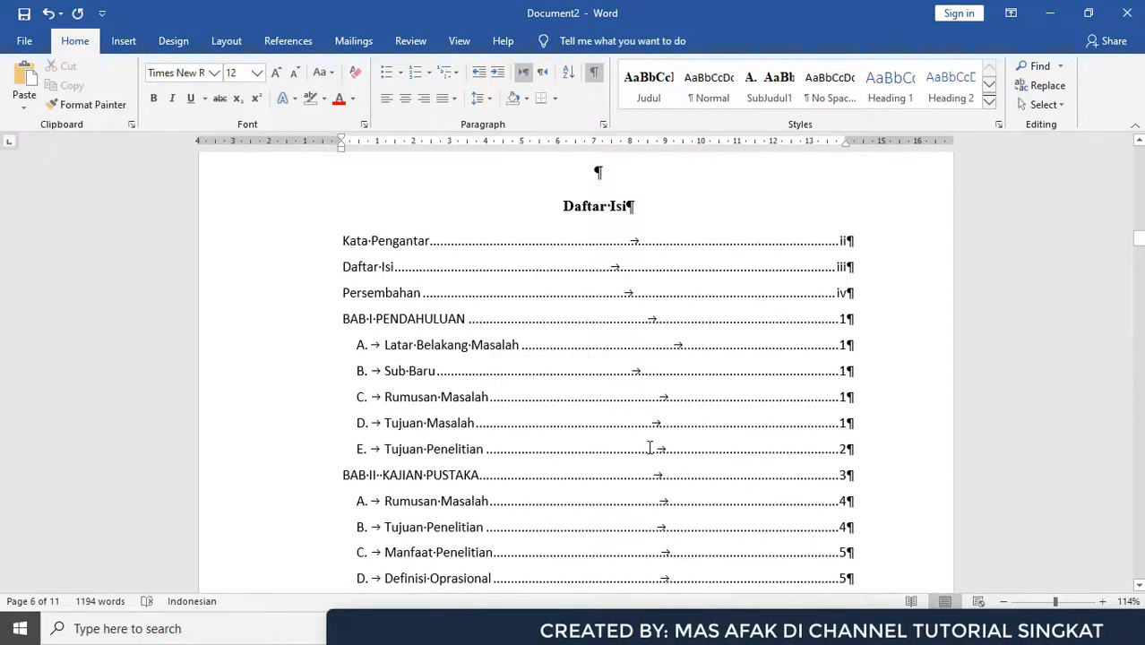
pyautogui.scroll(-2, 818, 448)
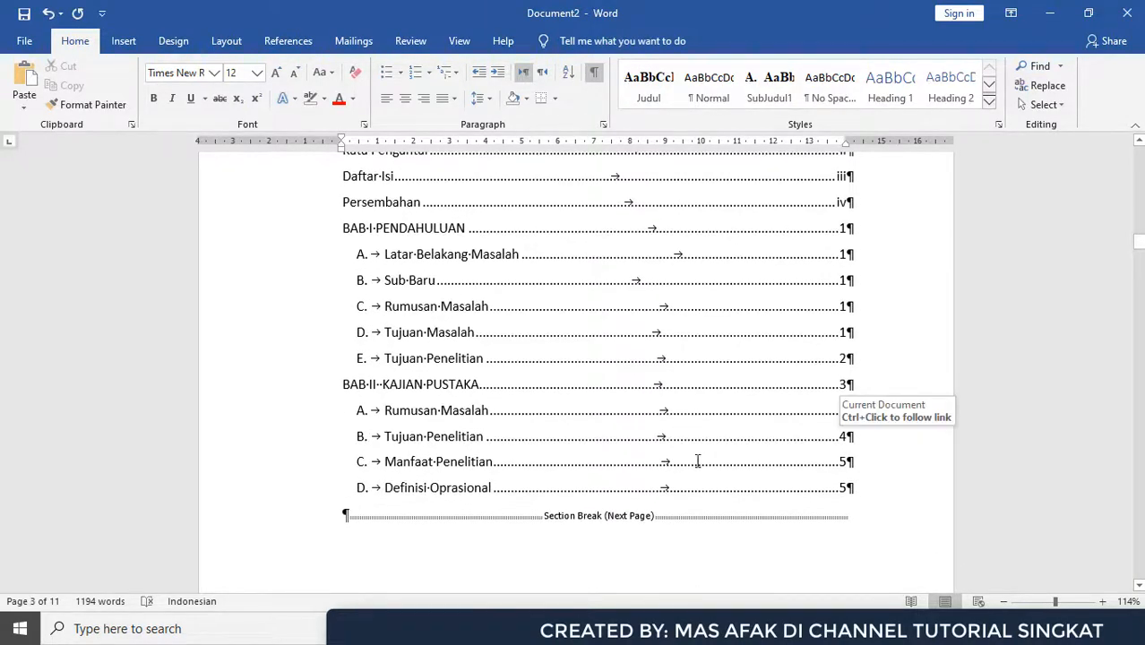
pyautogui.scroll(1, 697, 460)
pyautogui.moveTo(340, 199); pyautogui.dragTo(854, 535)
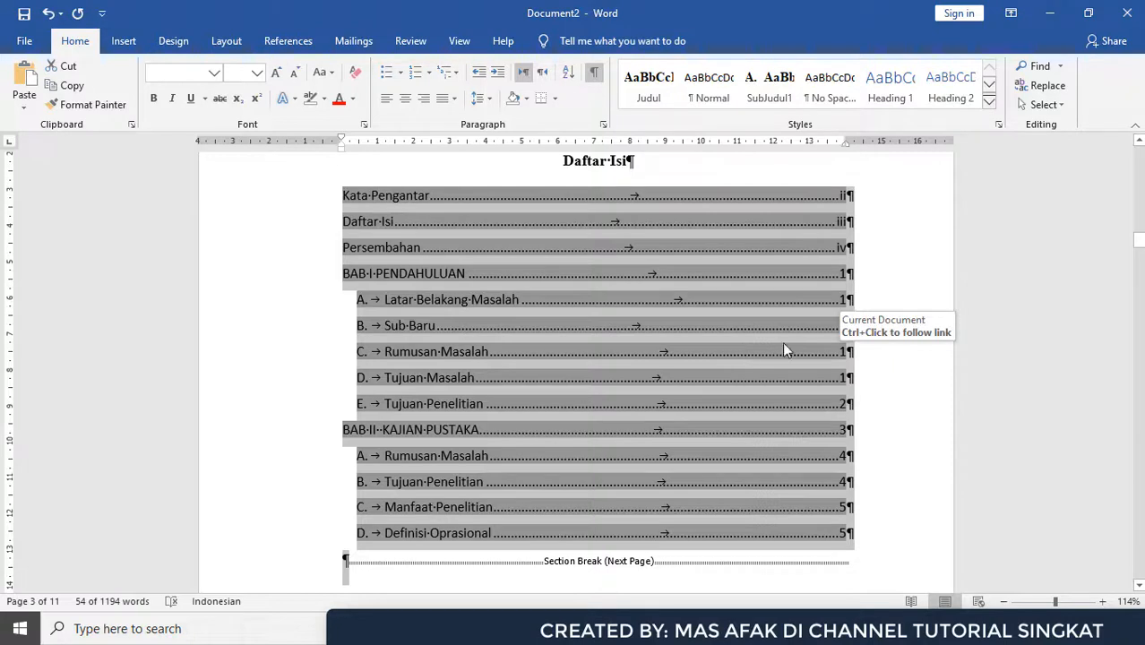
pyautogui.rightClick(458, 217)
pyautogui.click(540, 321)
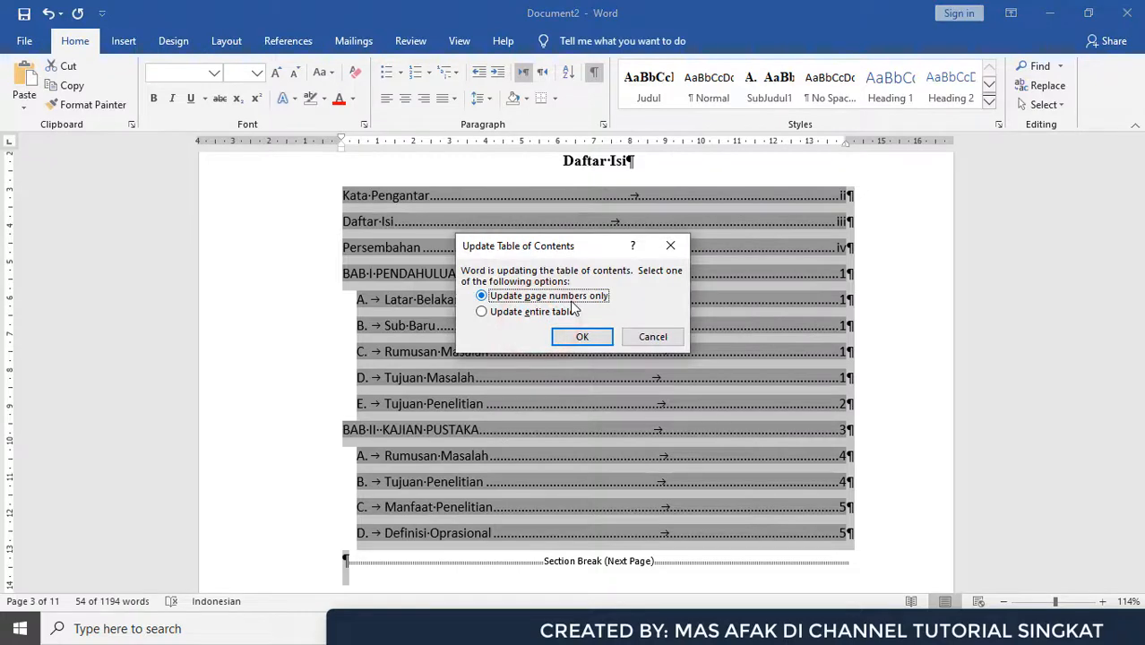
pyautogui.click(582, 337)
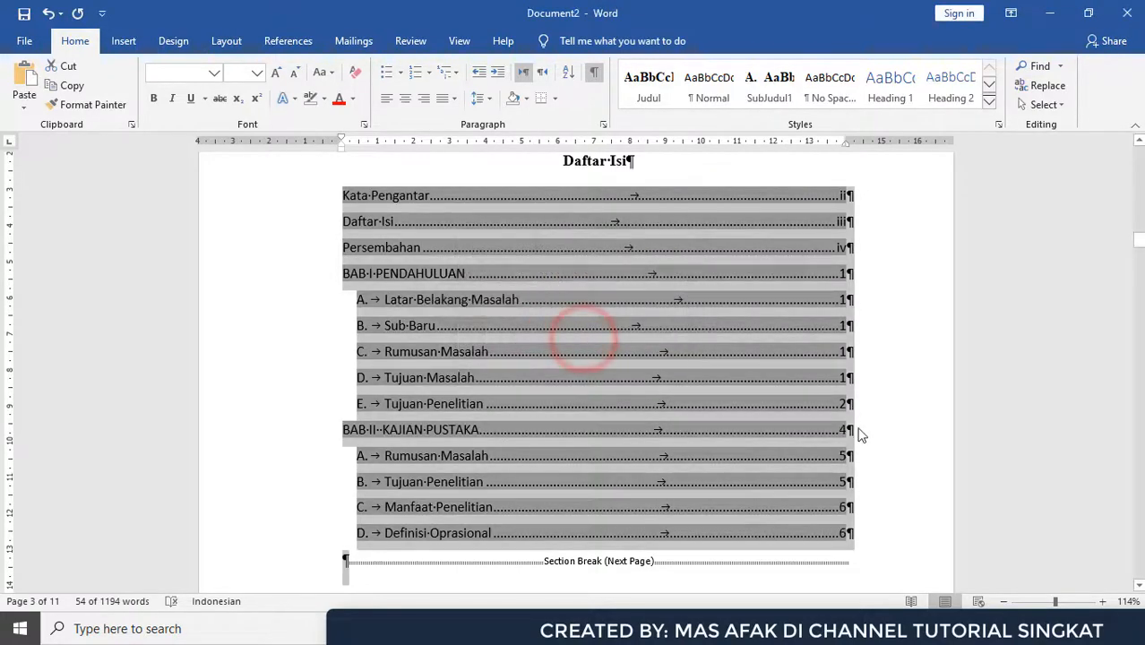
pyautogui.scroll(-2, 667, 402)
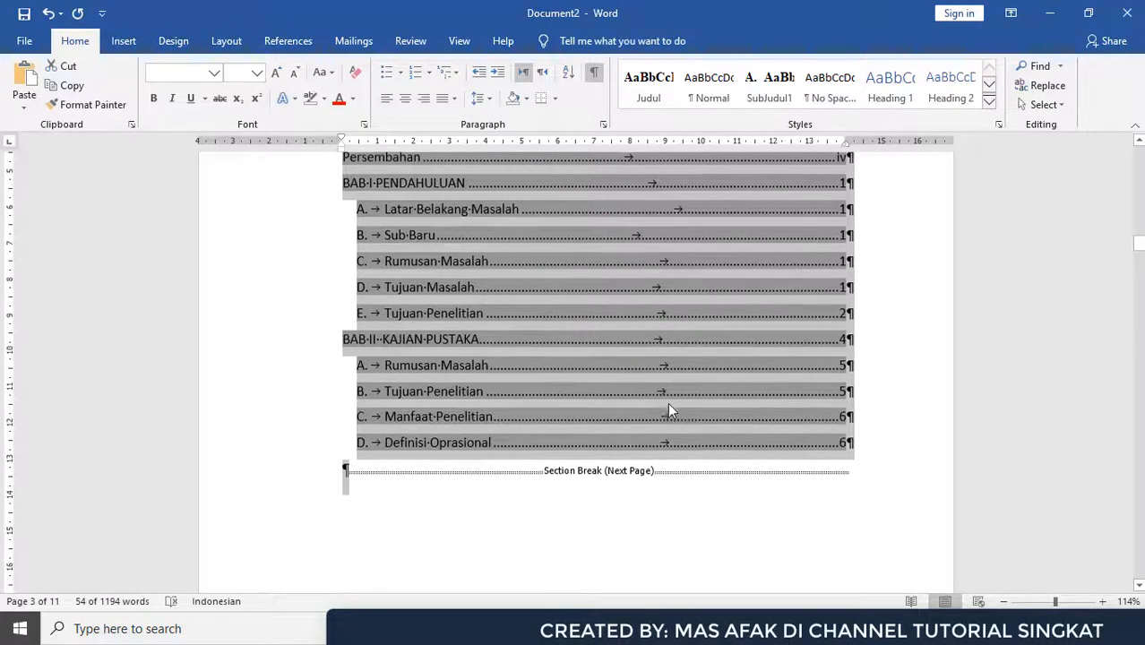
# Follow the Tujuan Penelitian entry under BAB I and check the page numbers of that section and the surrounding pages.
pyautogui.click(834, 316)
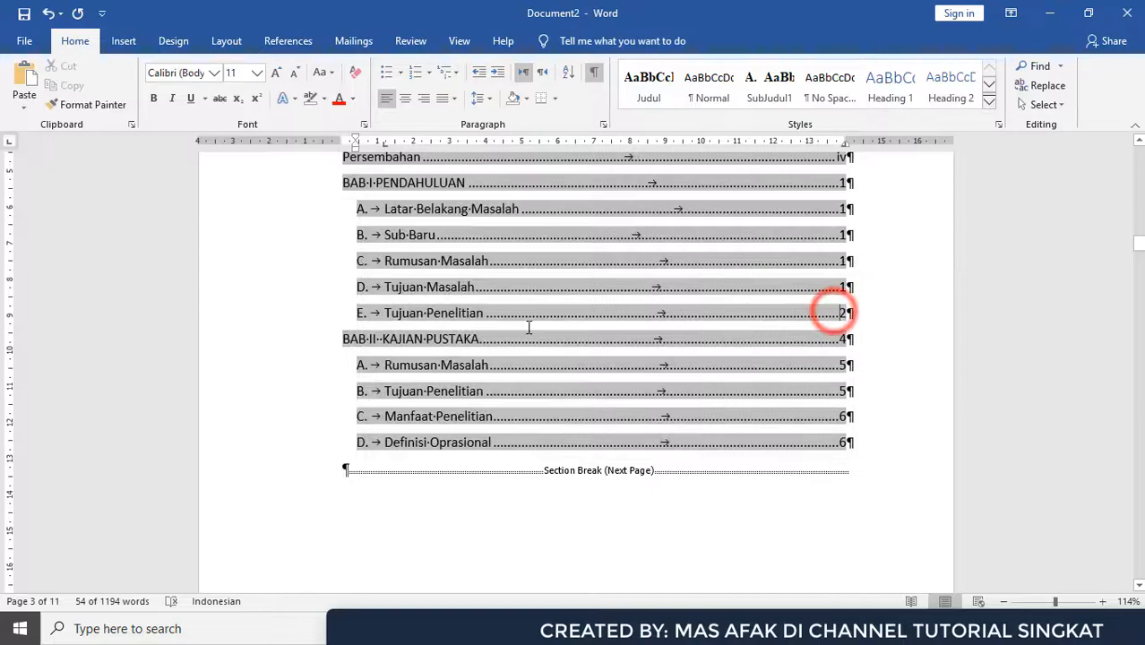
pyautogui.keyDown('ctrl'); pyautogui.click(421, 316); pyautogui.keyUp('ctrl')
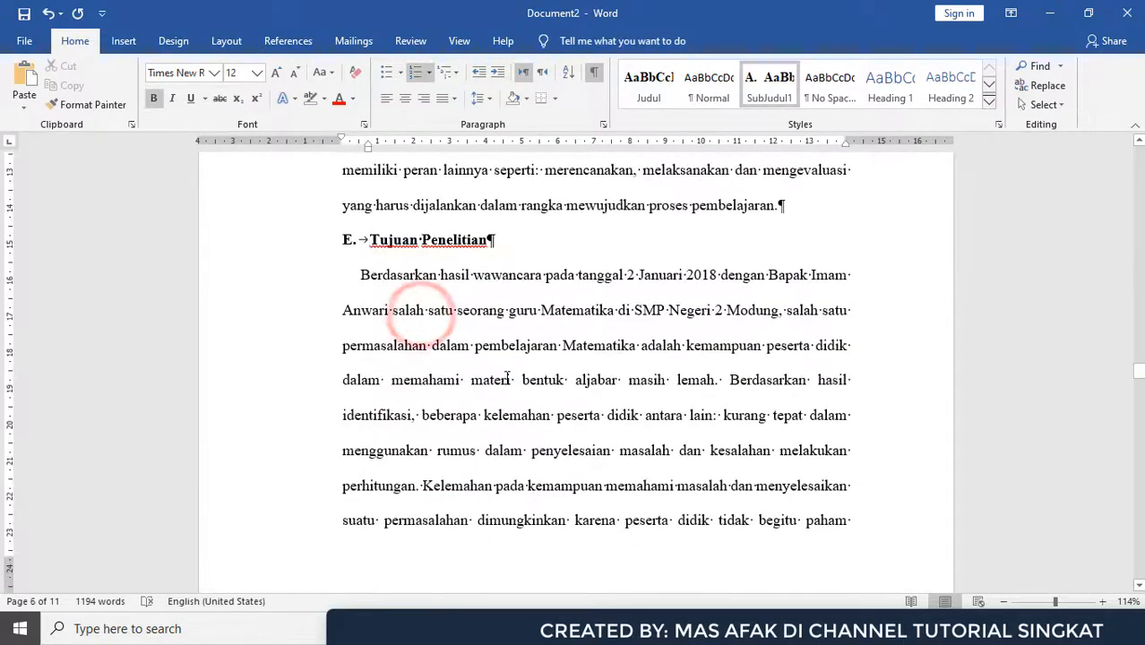
pyautogui.scroll(3, 517, 380)
pyautogui.scroll(-6, 519, 382)
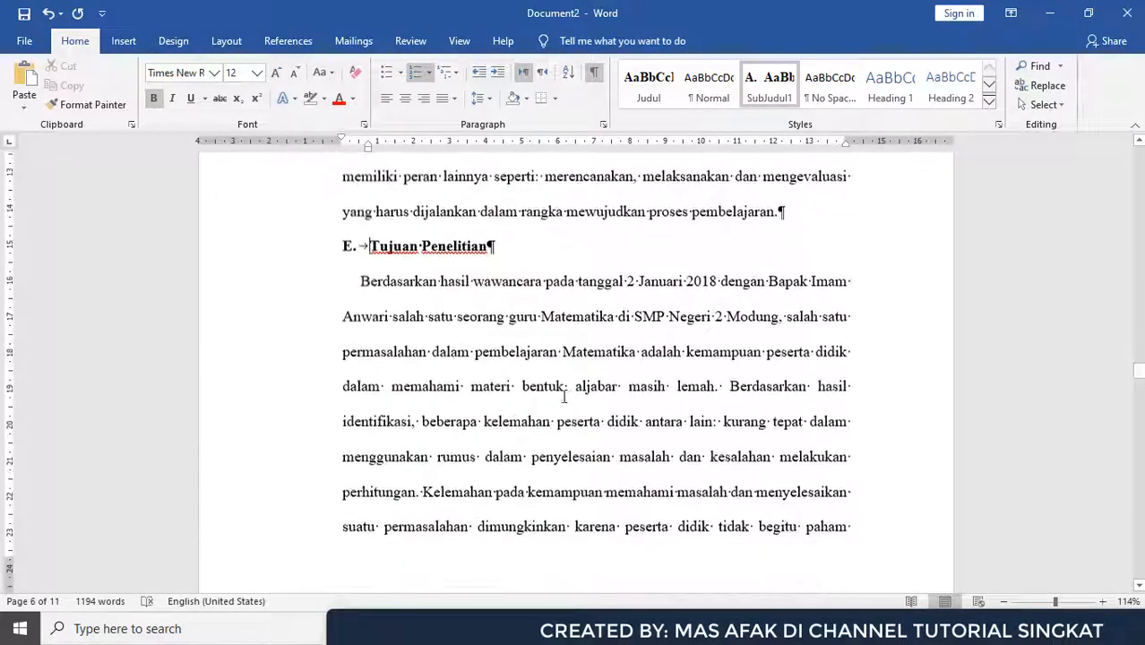
pyautogui.scroll(3, 573, 399)
pyautogui.scroll(5, 582, 400)
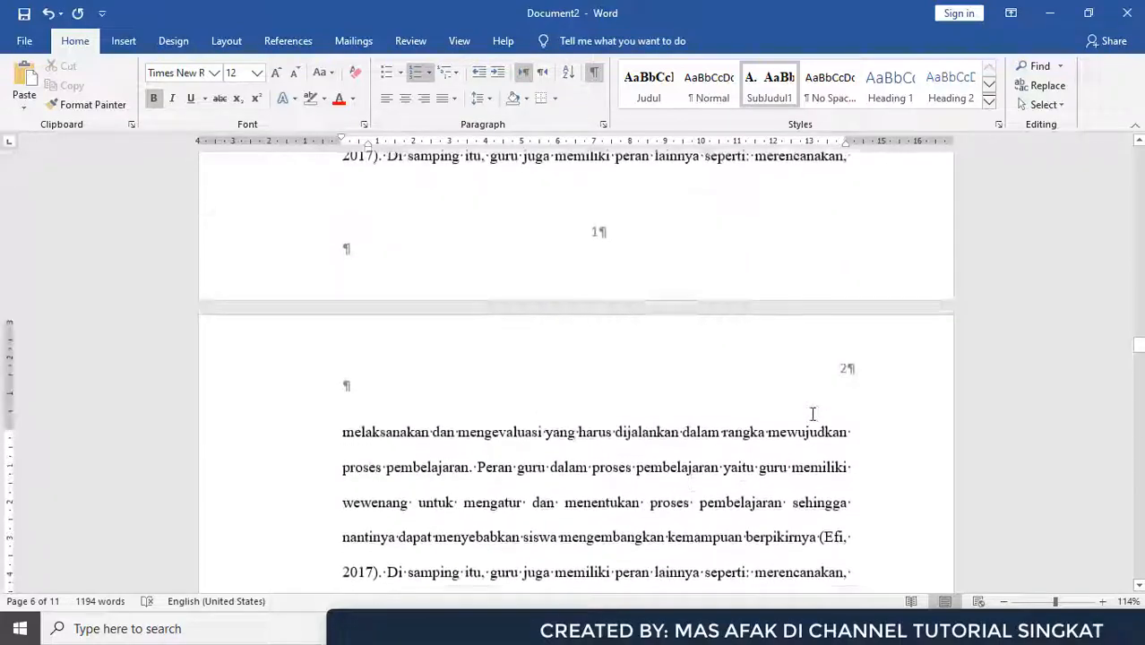
pyautogui.scroll(10, 833, 398)
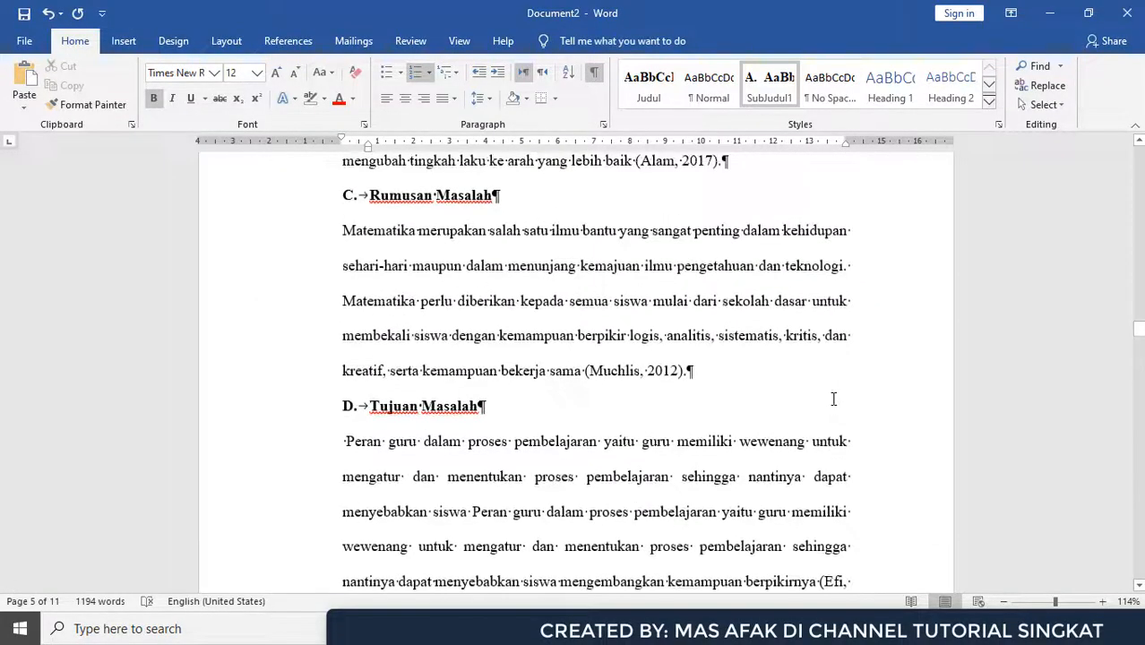
pyautogui.scroll(-15, 833, 398)
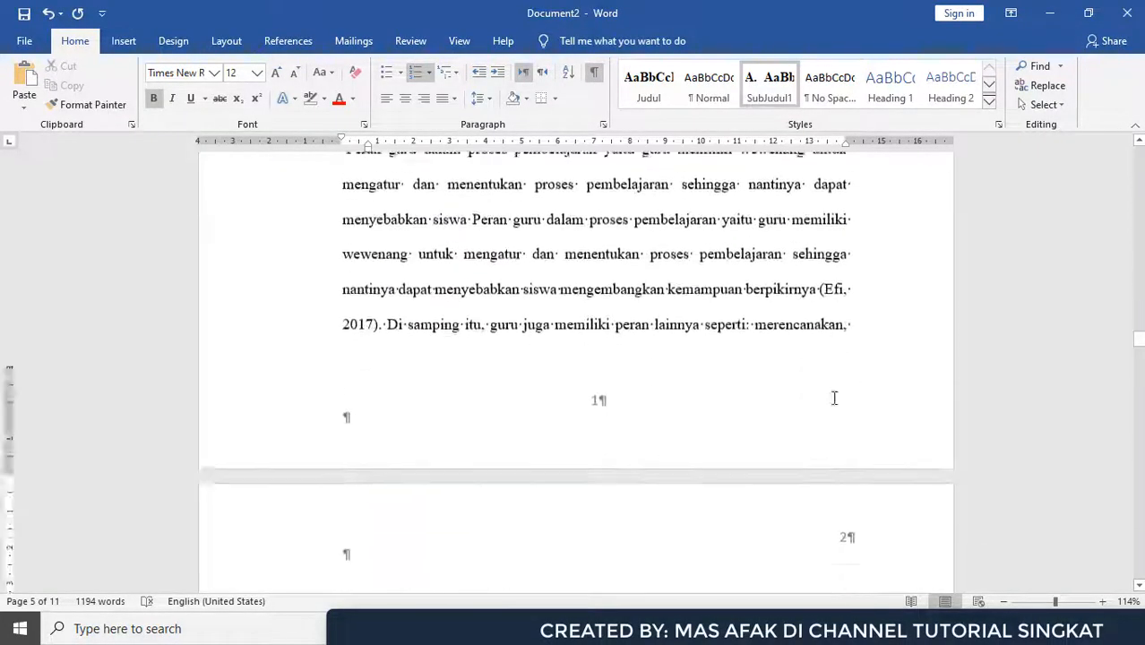
pyautogui.scroll(-4, 834, 398)
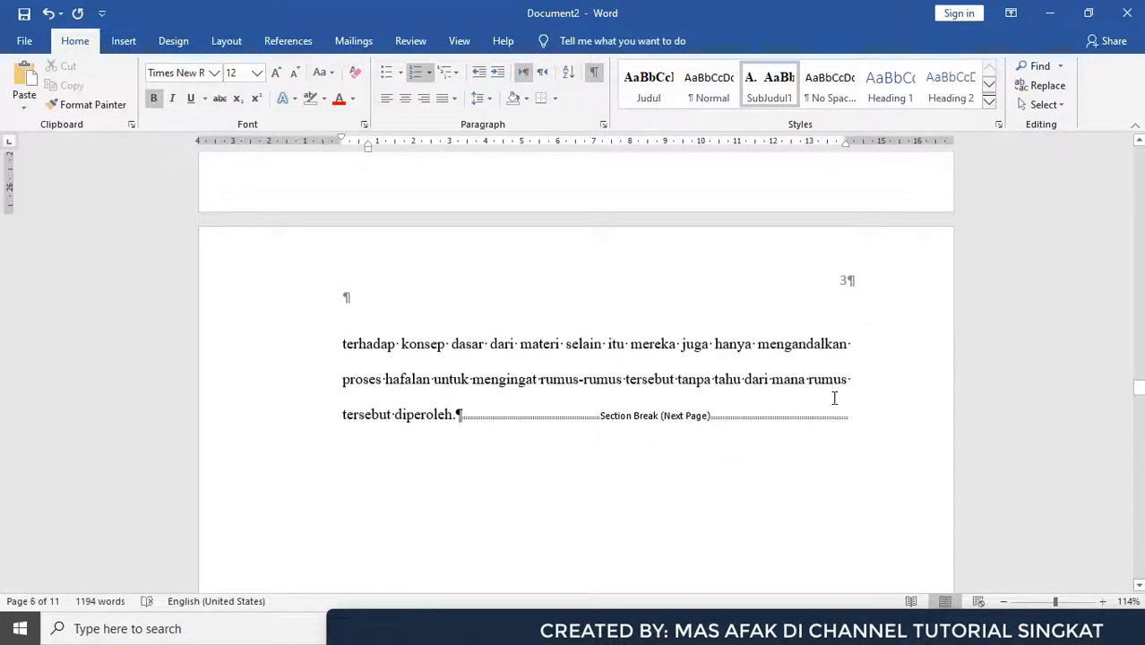
pyautogui.scroll(4, 834, 398)
pyautogui.scroll(3, 834, 397)
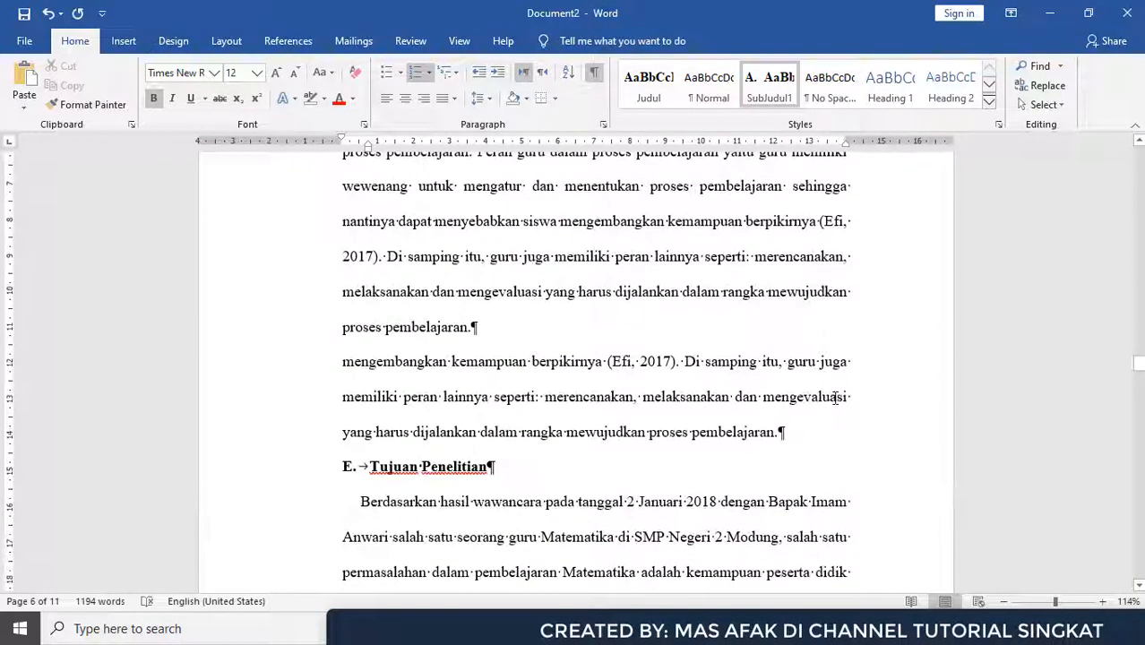
pyautogui.scroll(5, 833, 397)
pyautogui.scroll(-8, 834, 398)
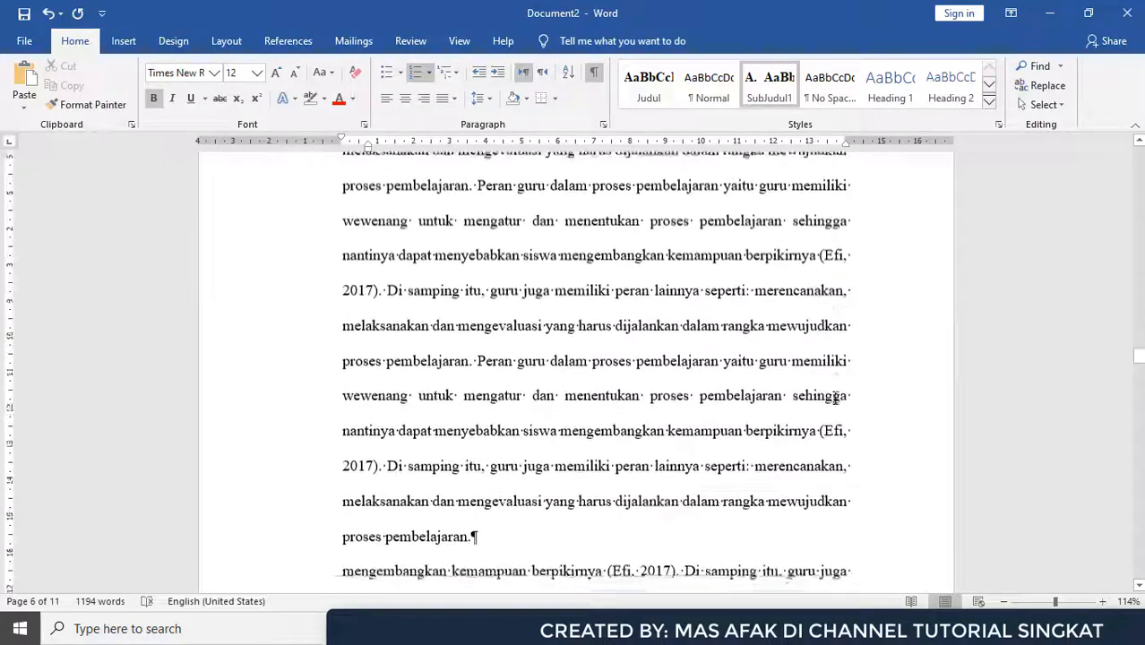
pyautogui.scroll(-8, 833, 397)
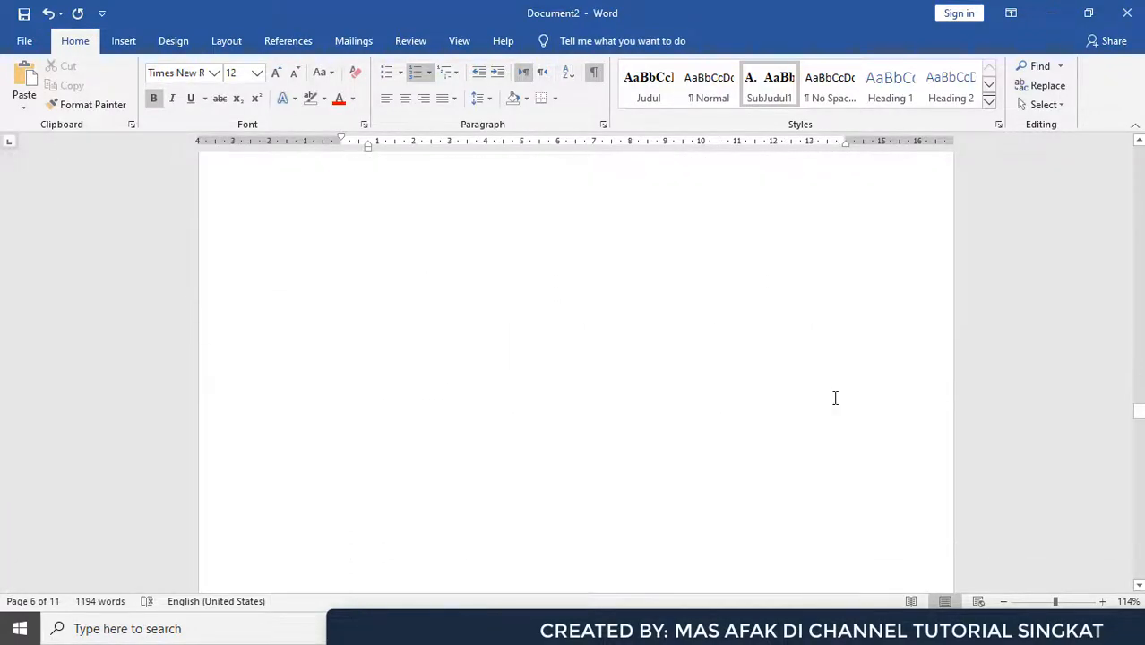
pyautogui.scroll(10, 836, 417)
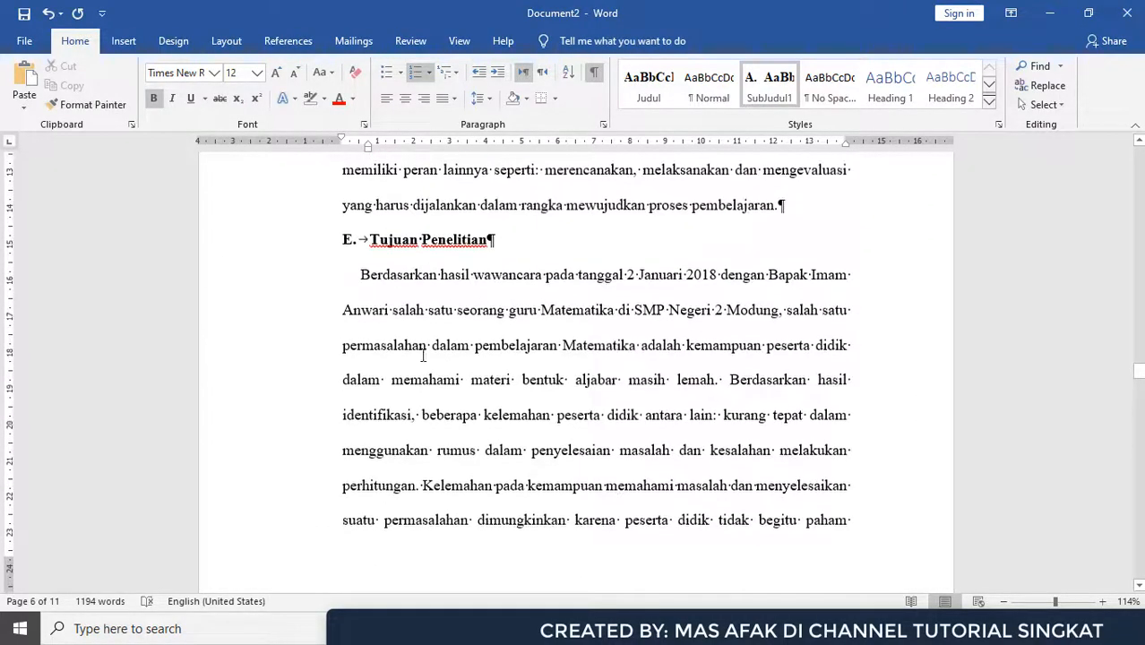
# Lengthen the text before Tujuan Penelitian by splitting paragraphs and pasting the passage starting "wewenang untuk mengatur" twice, pushing the heading to another page.
pyautogui.scroll(5, 462, 351)
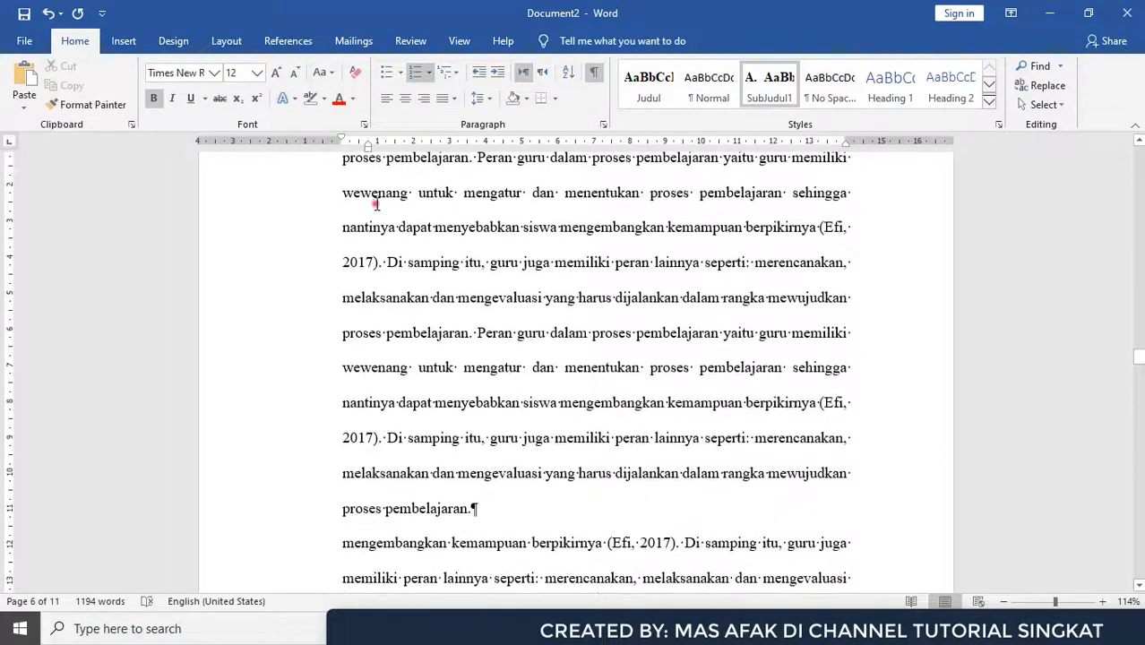
pyautogui.moveTo(643, 382); pyautogui.dragTo(645, 383)
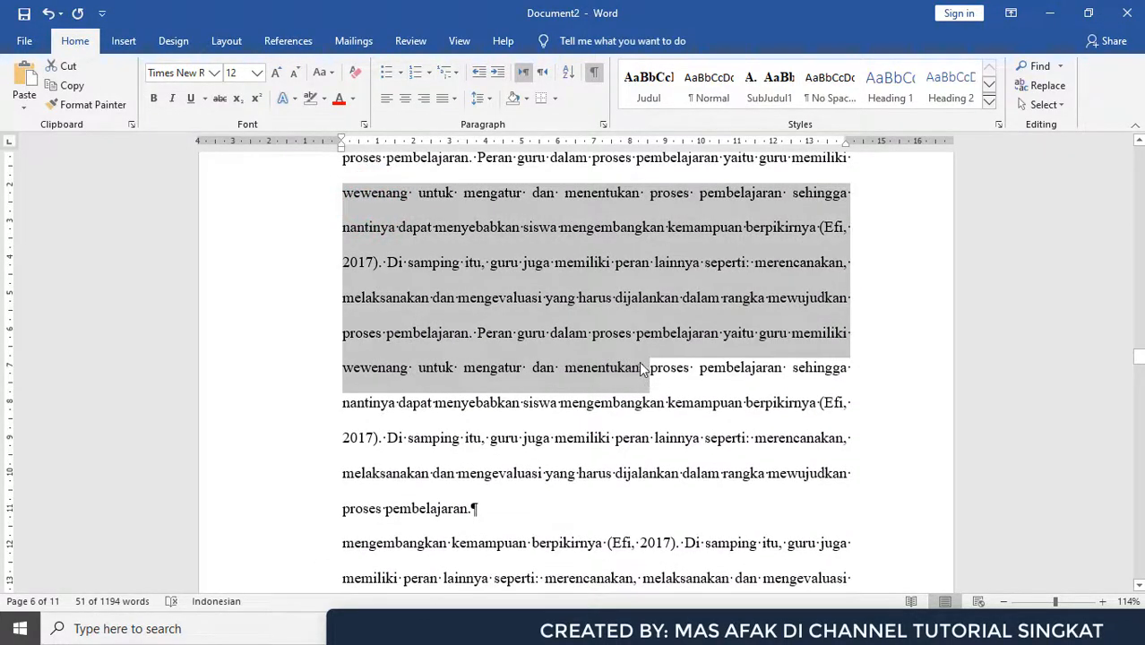
pyautogui.click(640, 367)
pyautogui.press('Return')
pyautogui.scroll(4, 657, 380)
pyautogui.click(657, 396)
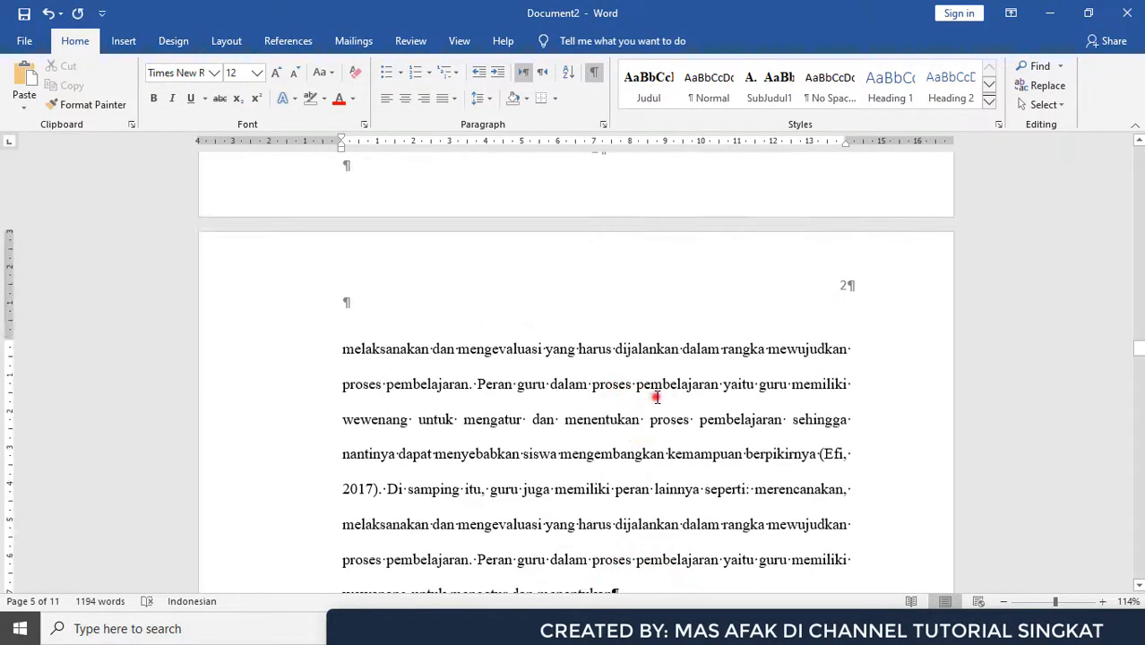
pyautogui.press('Return')
pyautogui.hotkey('ctrl', 'v')
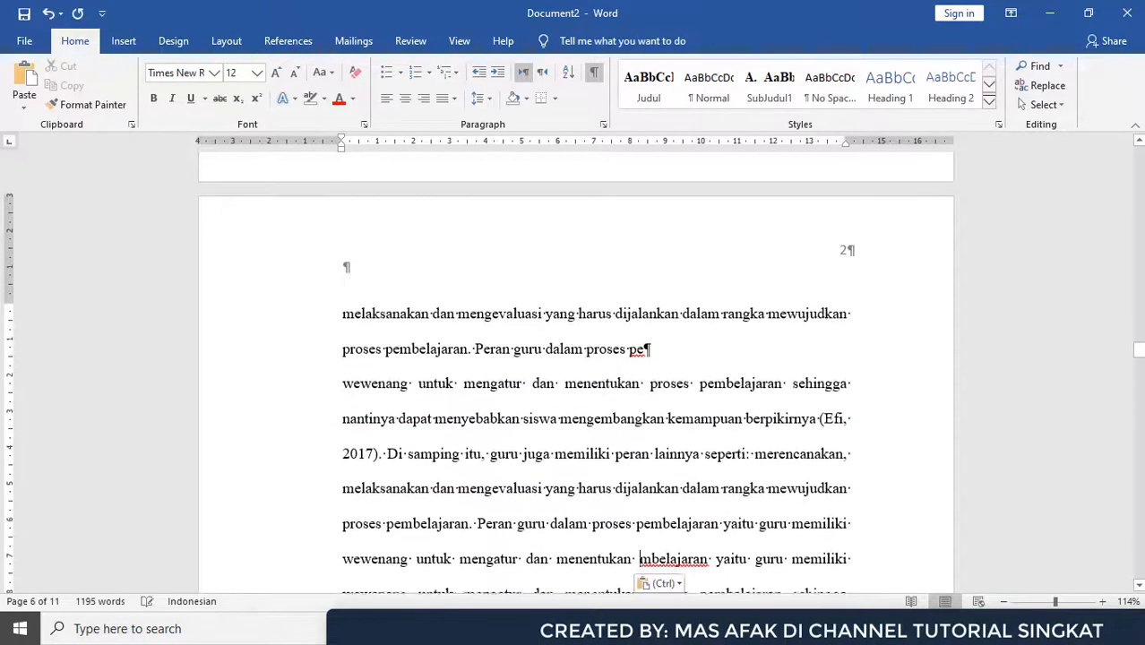
pyautogui.hotkey('ctrl', 'v')
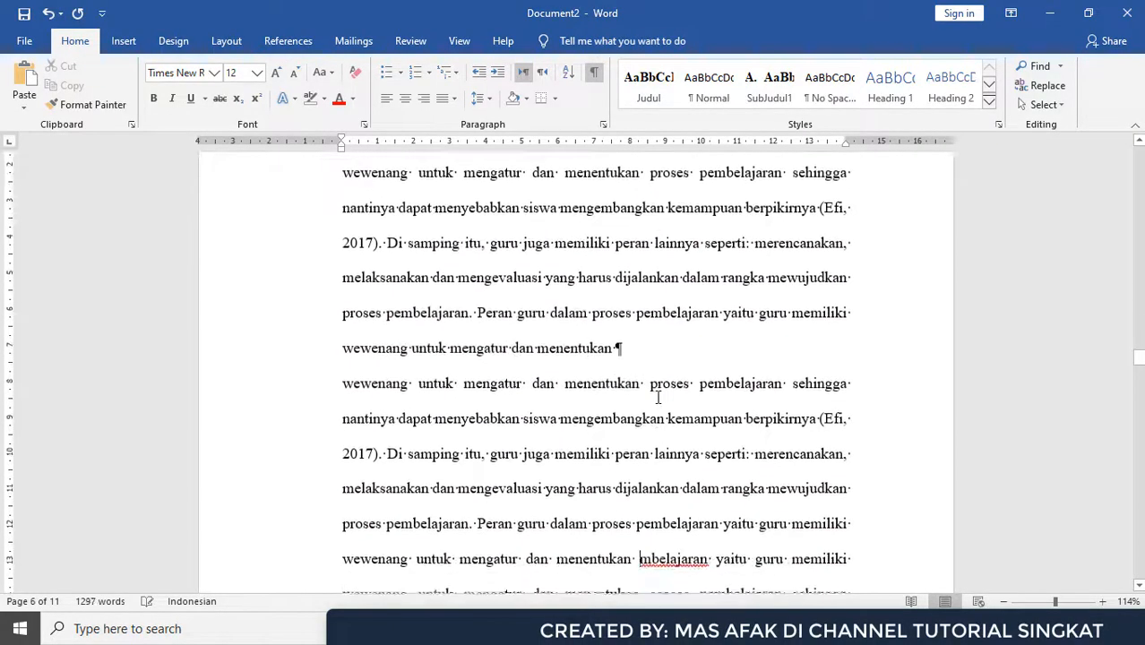
pyautogui.scroll(-5, 661, 400)
pyautogui.scroll(-6, 663, 403)
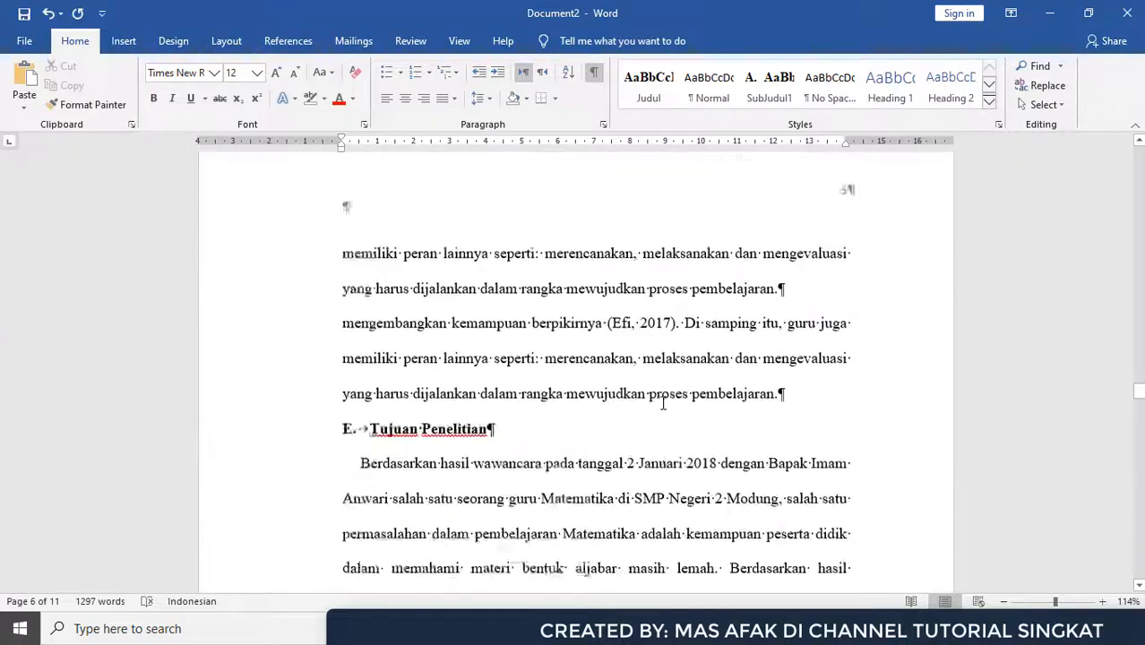
pyautogui.scroll(-5, 522, 327)
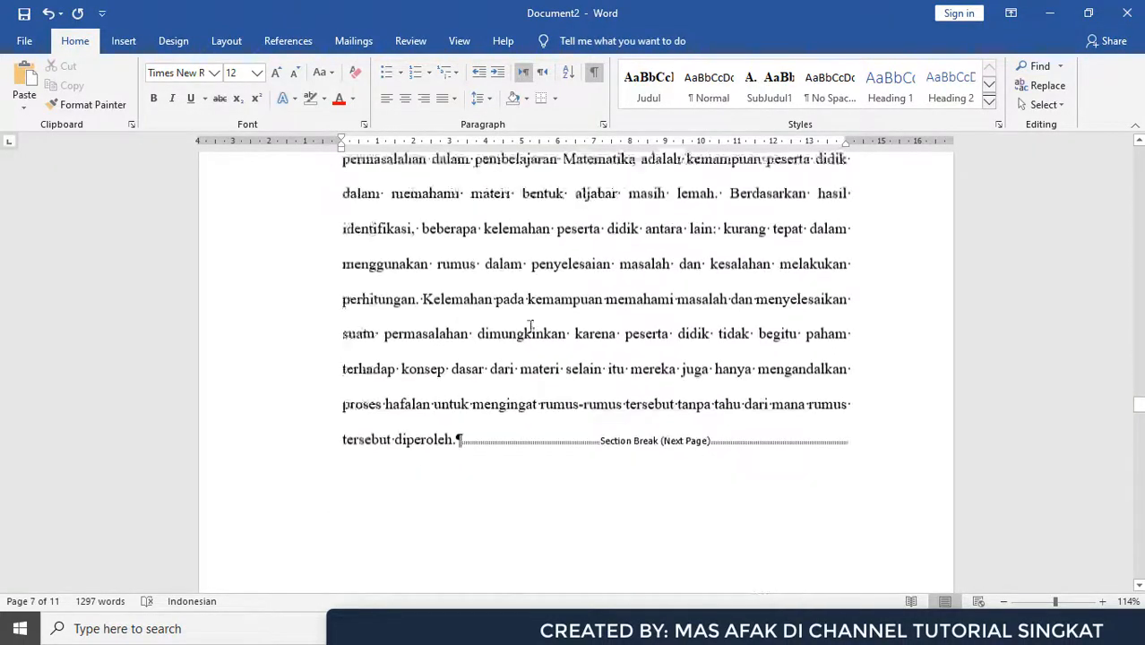
pyautogui.scroll(2, 695, 429)
pyautogui.scroll(6, 772, 445)
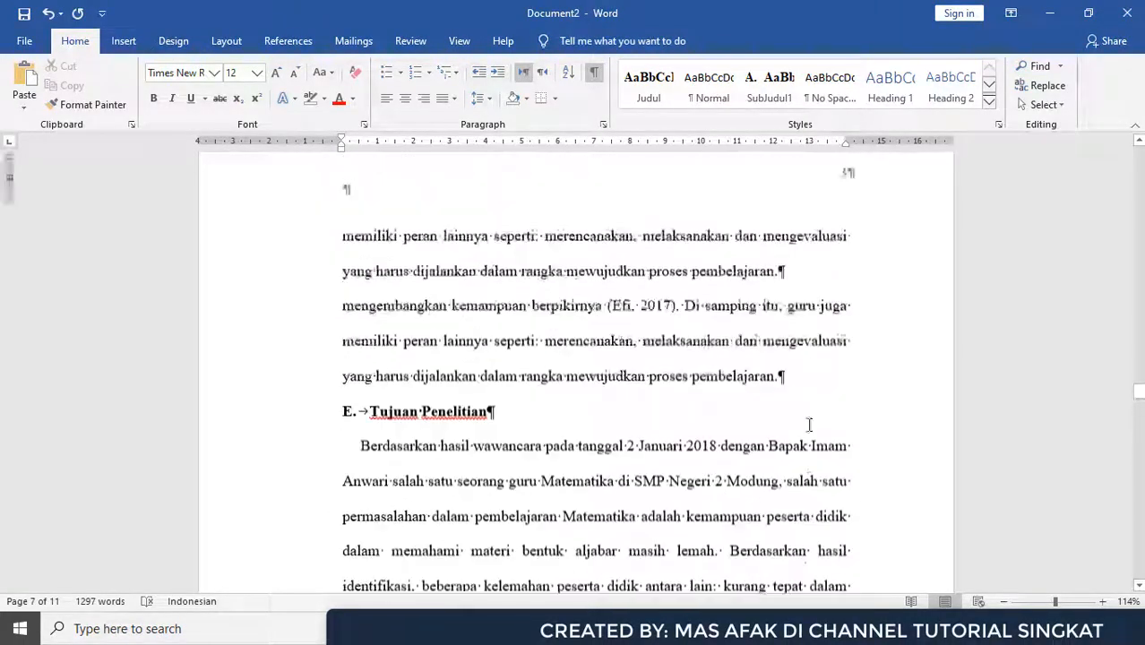
# Update only the page numbers of the whole table of contents again and check the Tujuan Penelitian entry under BAB I.
pyautogui.moveTo(1140, 385); pyautogui.dragTo(1133, 235)
pyautogui.scroll(-2, 455, 500)
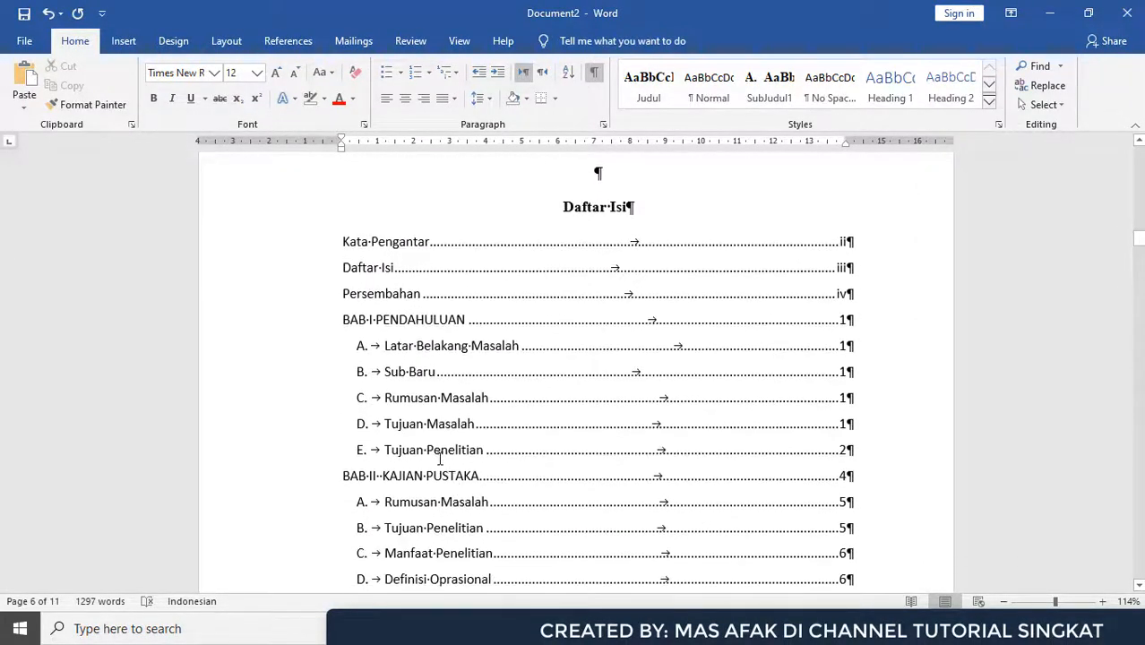
pyautogui.click(403, 423)
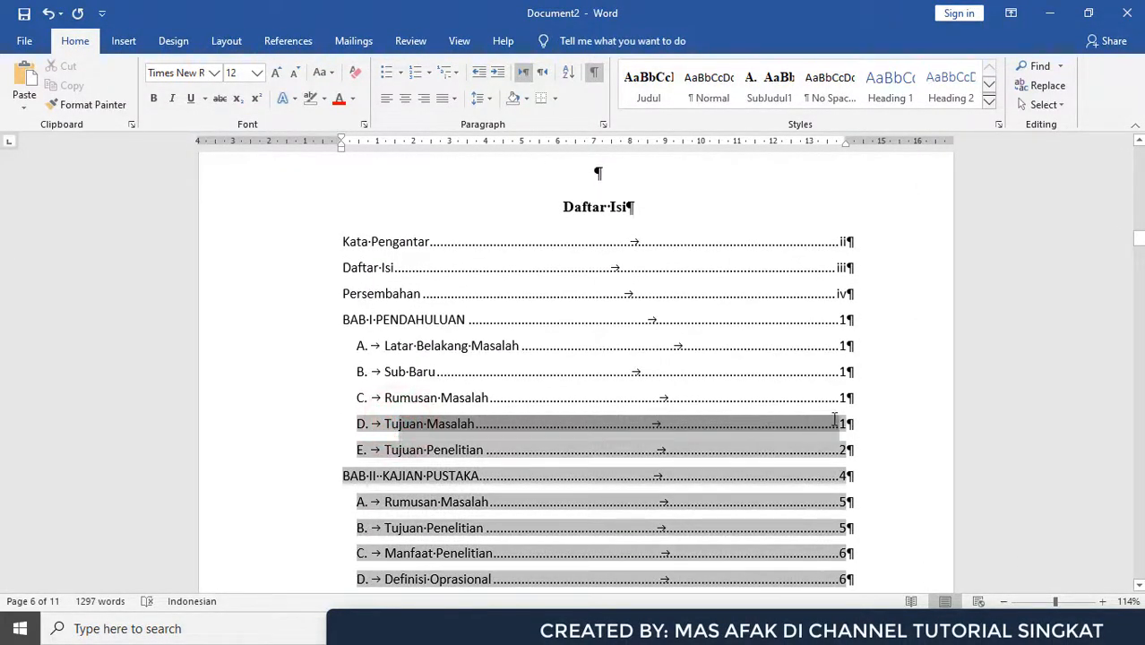
pyautogui.click(807, 418)
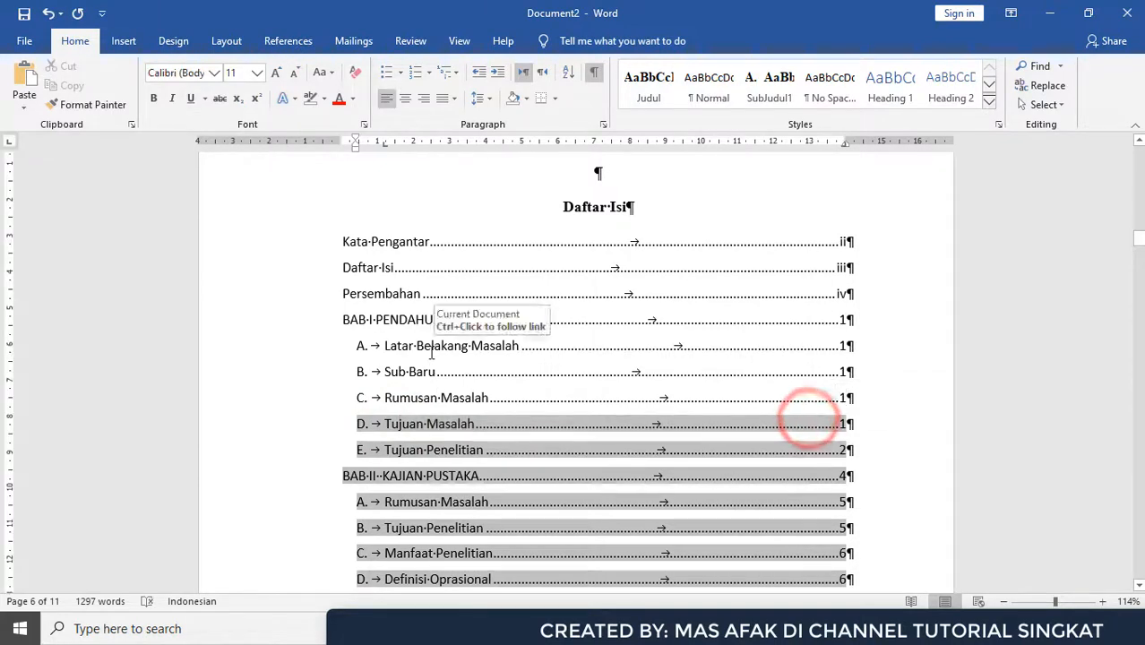
pyautogui.click(358, 348)
pyautogui.click(355, 240)
pyautogui.rightClick(666, 527)
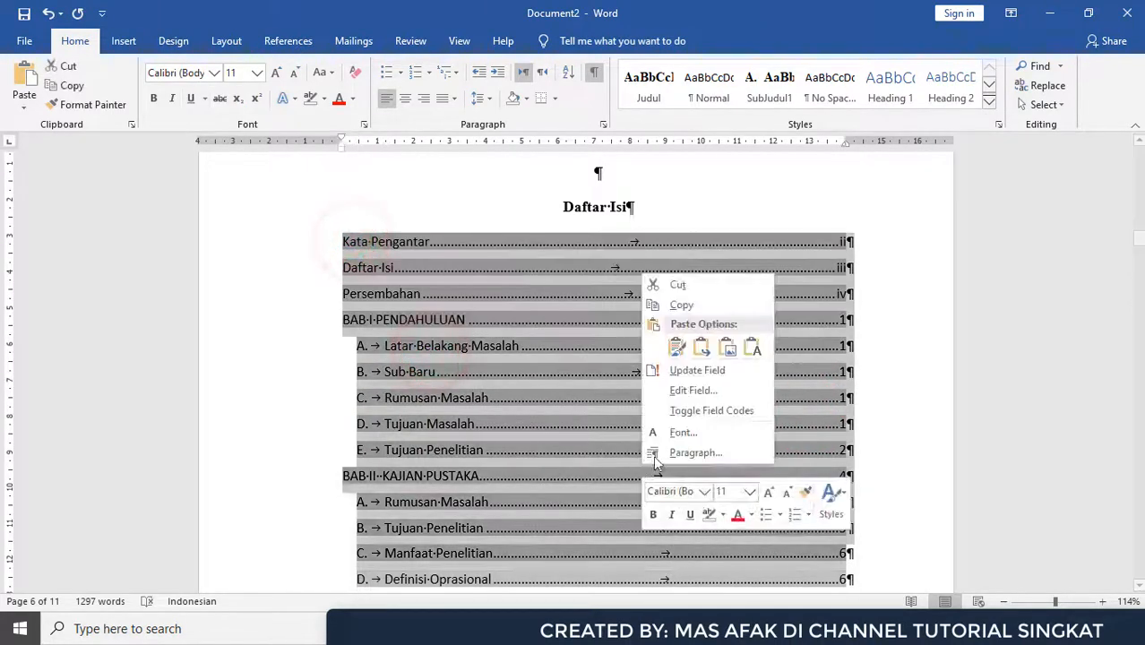
pyautogui.click(737, 376)
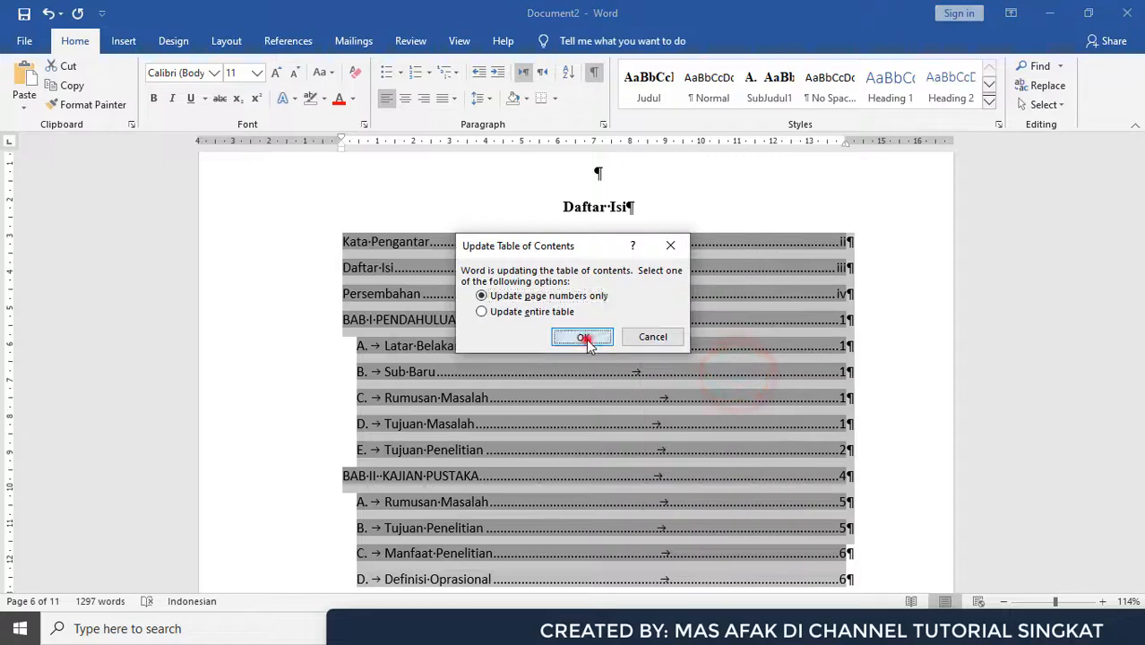
pyautogui.click(582, 337)
pyautogui.click(830, 453)
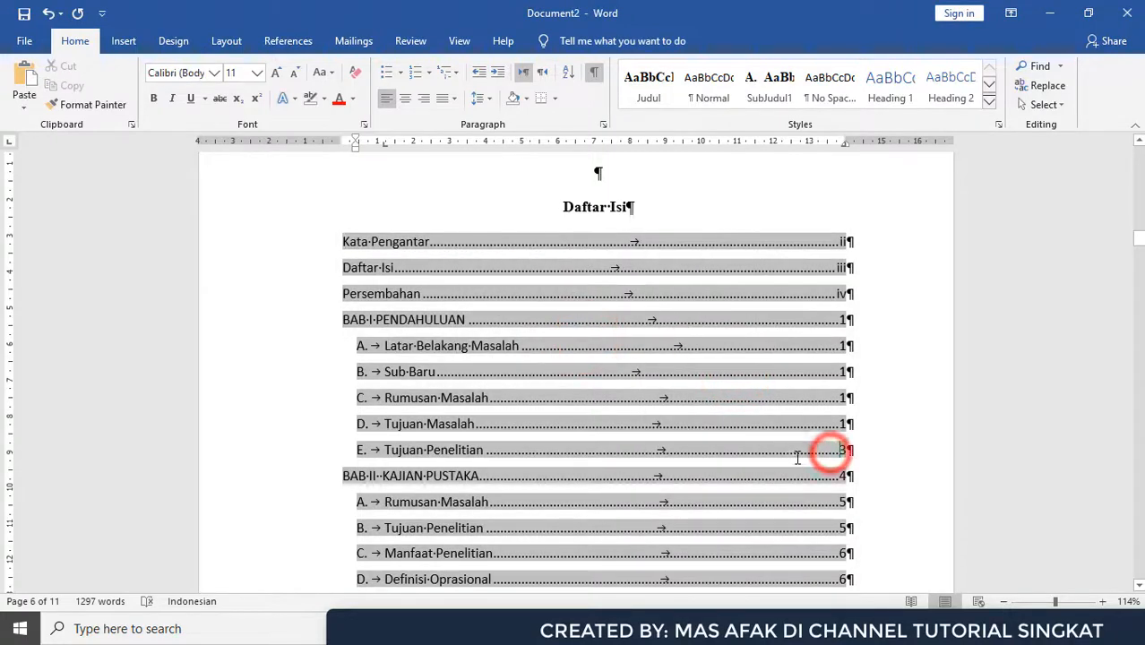
# Follow the Tujuan Masalah entry in the table of contents, check the pages through the end of Tujuan Penelitian, and return to Daftar Isi.
pyautogui.scroll(-2, 800, 459)
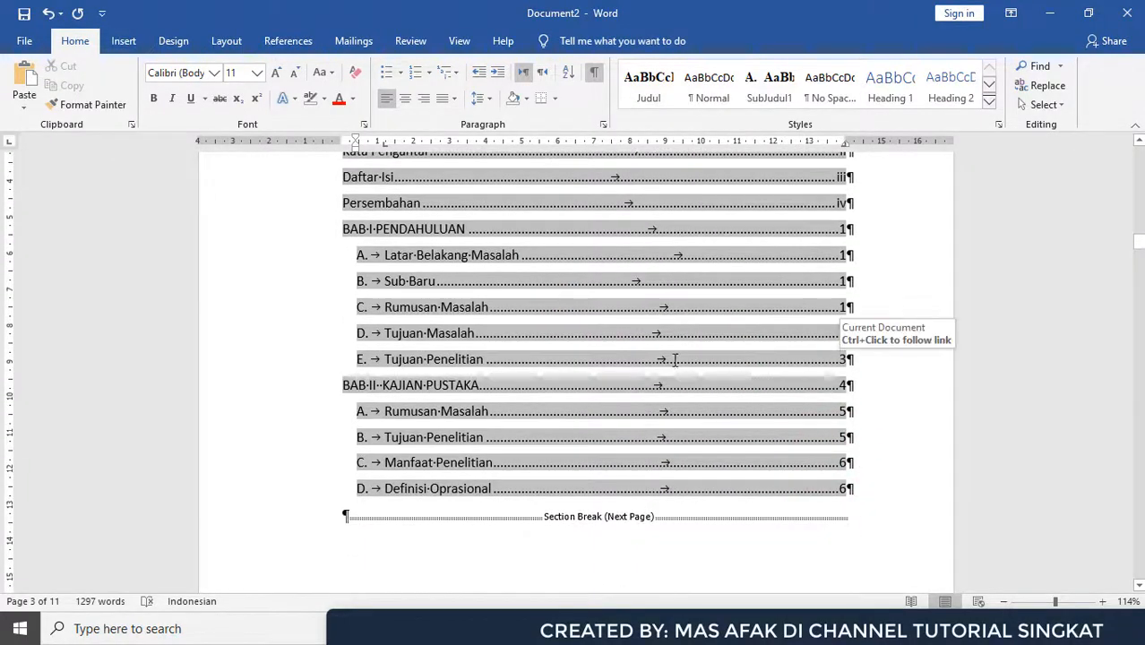
pyautogui.keyDown('ctrl'); pyautogui.click(465, 332); pyautogui.keyUp('ctrl')
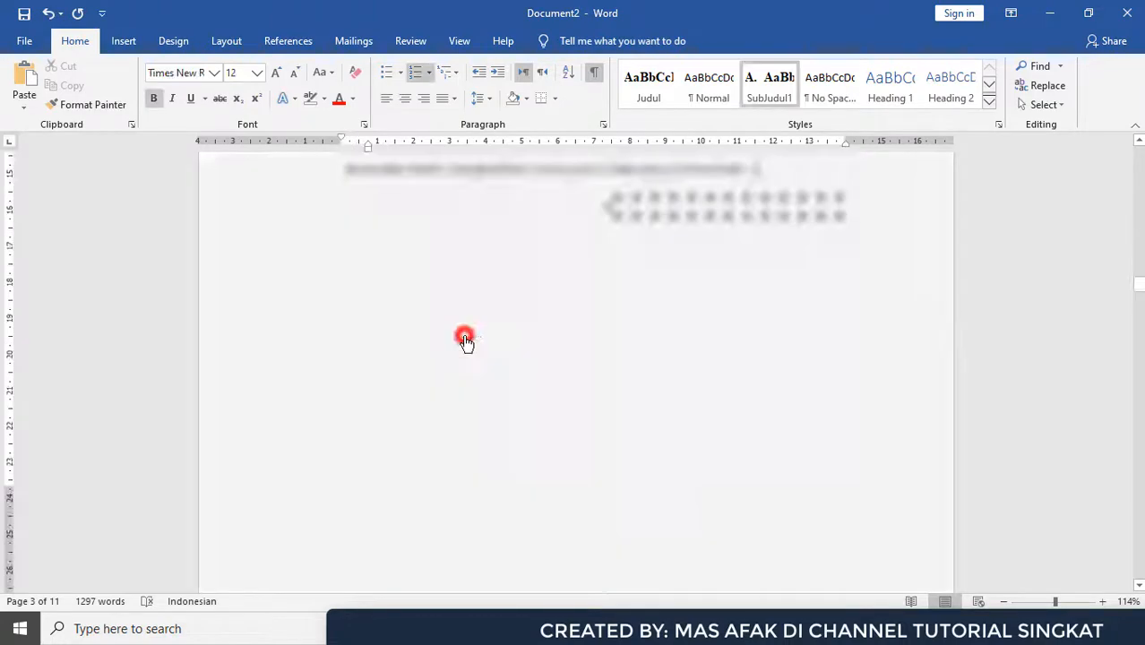
pyautogui.scroll(-15, 635, 351)
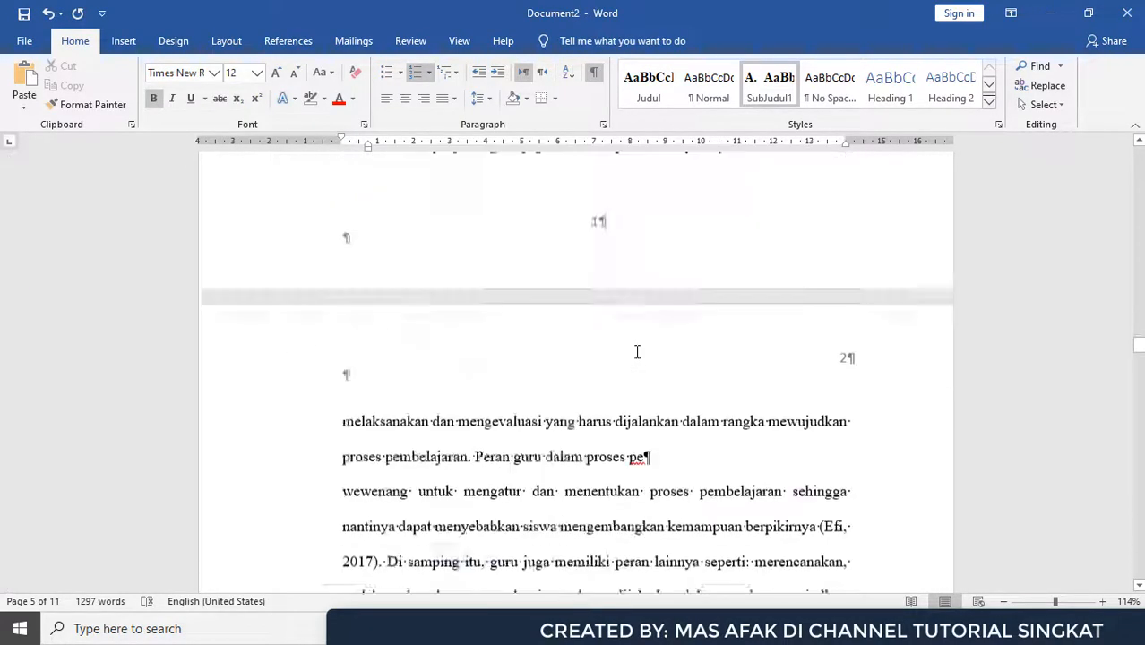
pyautogui.scroll(-3, 537, 304)
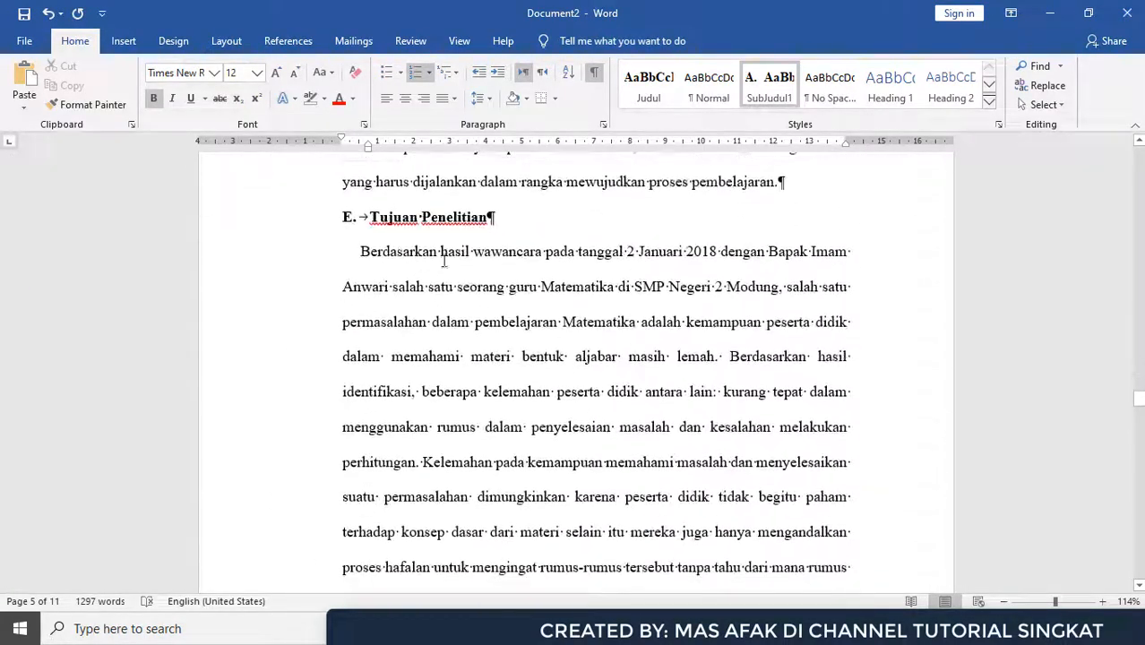
pyautogui.scroll(-2, 604, 366)
pyautogui.scroll(5, 875, 335)
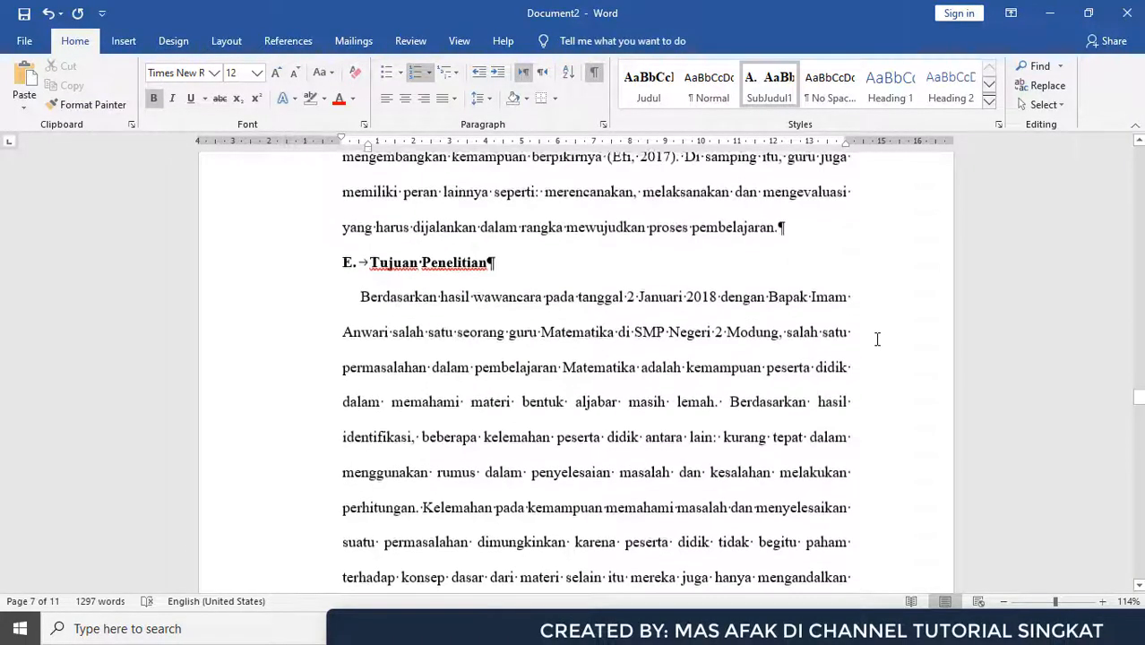
pyautogui.scroll(-12, 680, 403)
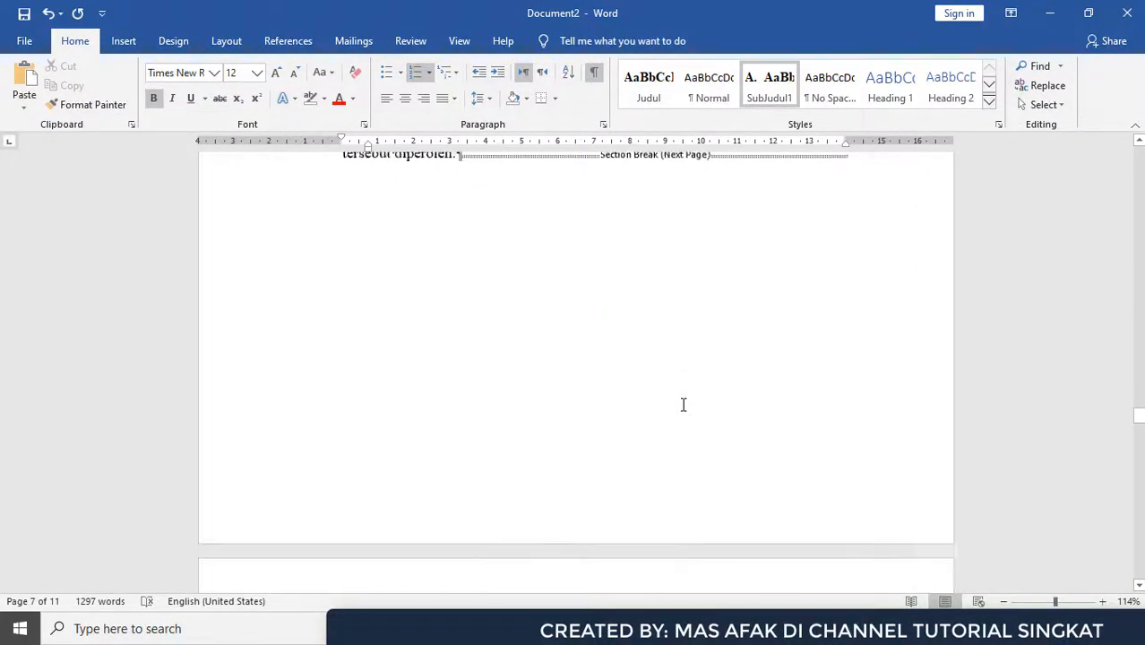
pyautogui.scroll(3, 697, 408)
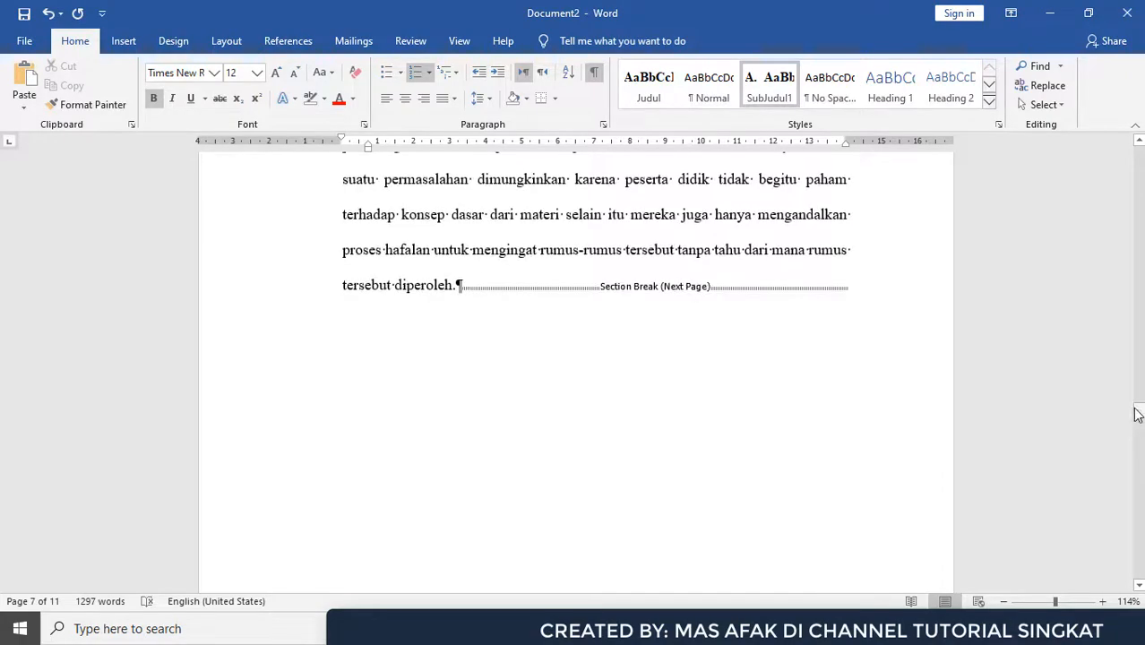
pyautogui.moveTo(1136, 407); pyautogui.dragTo(1138, 240)
pyautogui.scroll(2, 708, 414)
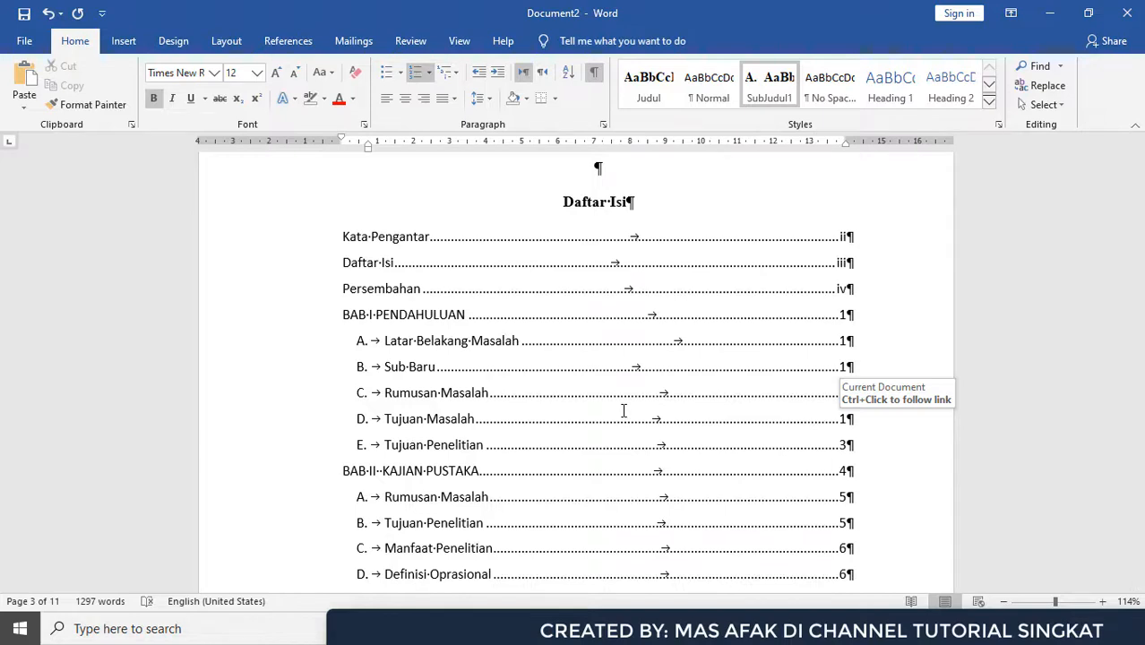
# Follow the Tujuan Penelitian entry under BAB II to its heading, check its page, and return to the table of contents.
pyautogui.click(431, 314)
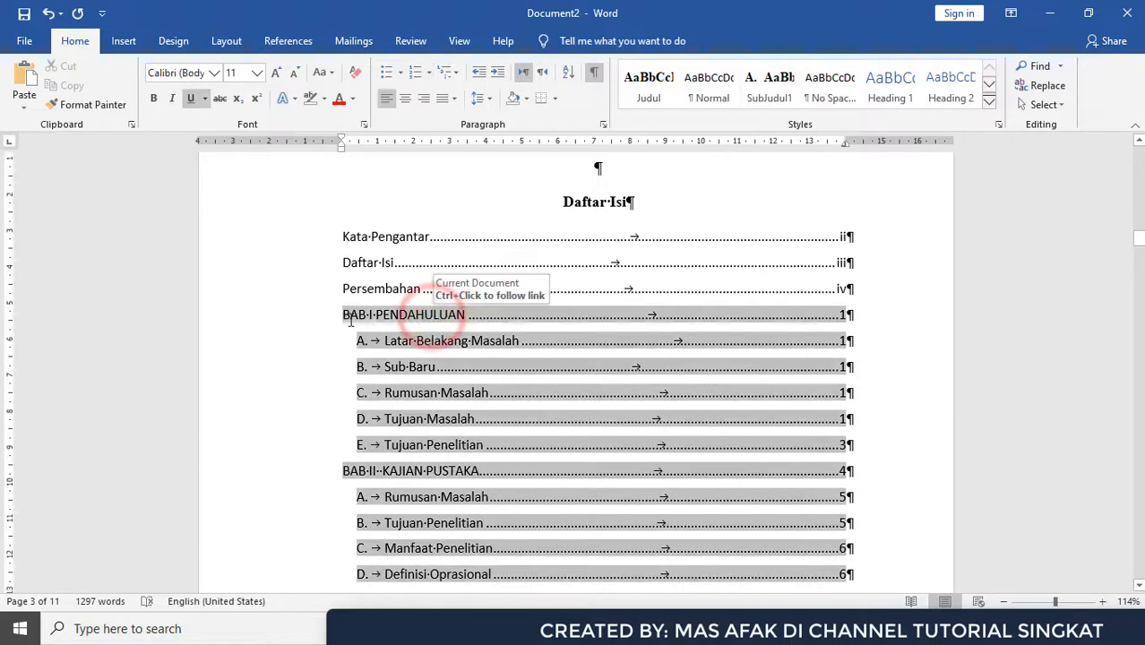
pyautogui.scroll(-1, 456, 300)
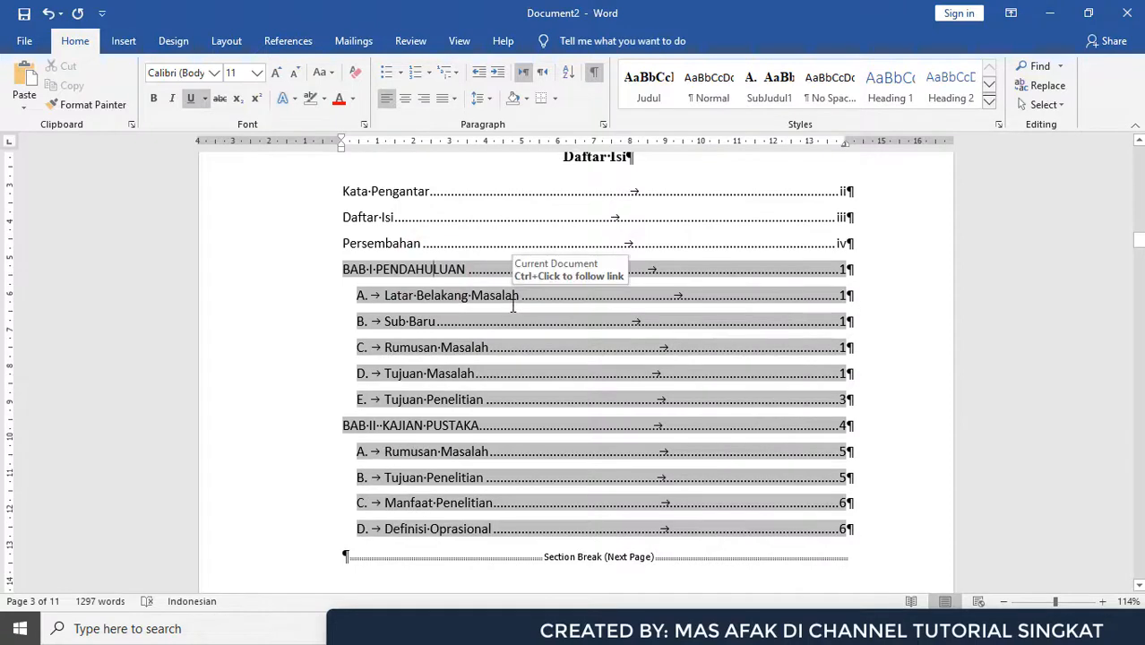
pyautogui.keyDown('ctrl'); pyautogui.click(435, 477); pyautogui.keyUp('ctrl')
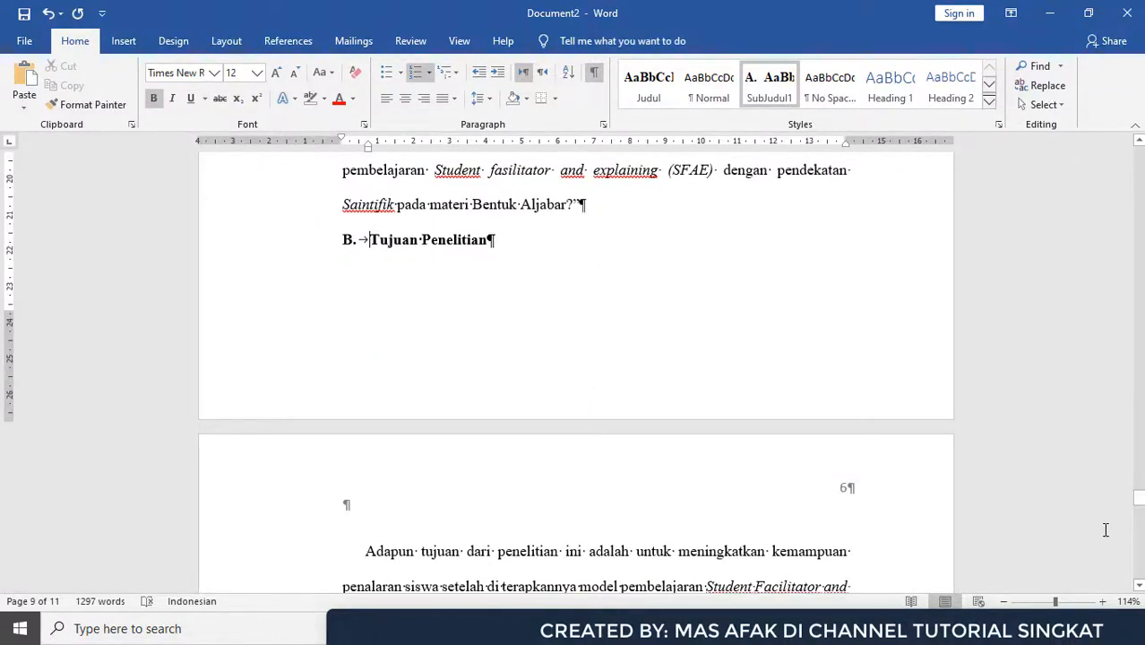
pyautogui.moveTo(1139, 504); pyautogui.dragTo(1139, 242)
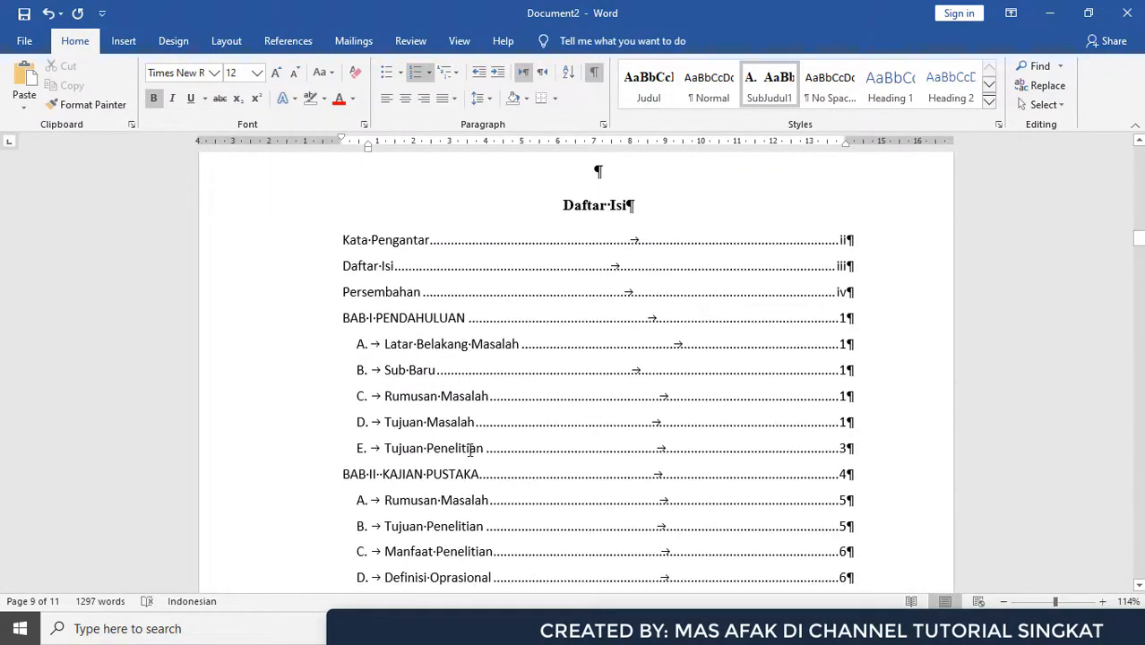
# Follow the BAB II KAJIAN PUSTAKA entry to its chapter heading, check that page, and return to the Daftar Isi page.
pyautogui.scroll(-2, 467, 421)
pyautogui.click(441, 389)
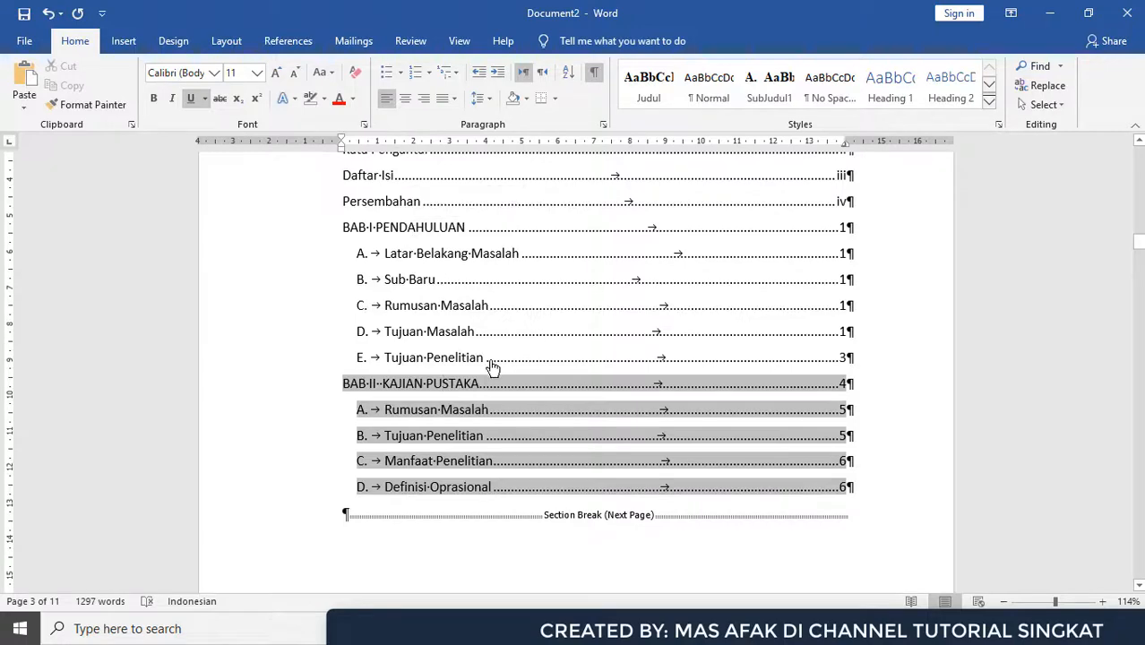
pyautogui.tripleClick(476, 387)
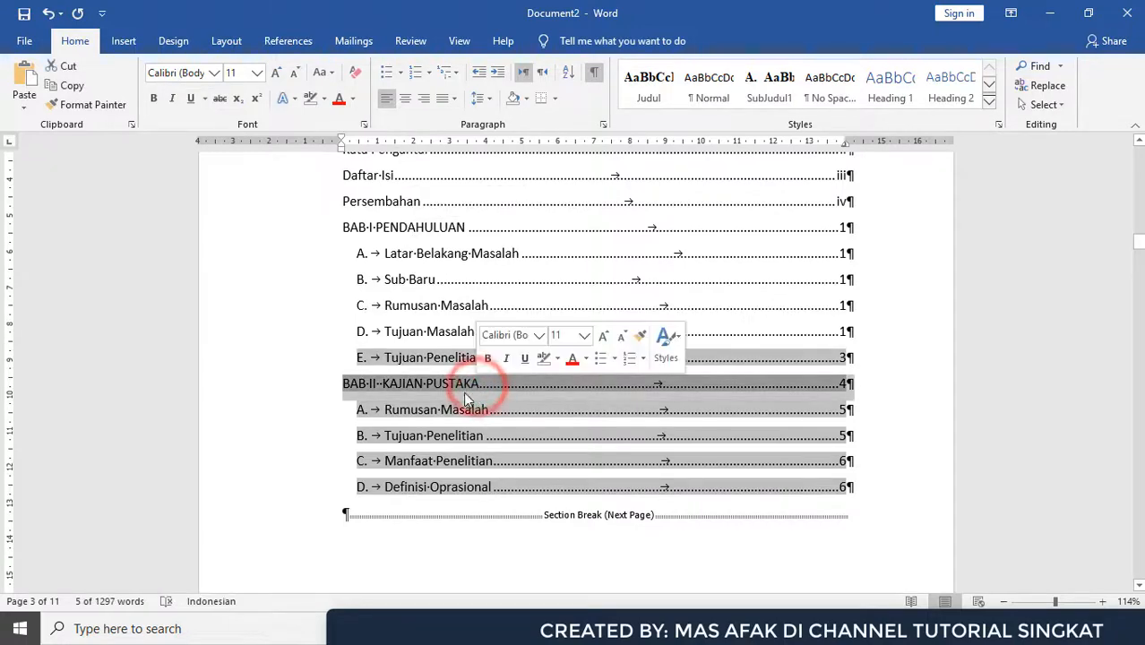
pyautogui.click(463, 392)
pyautogui.keyDown('ctrl'); pyautogui.click(471, 387); pyautogui.keyUp('ctrl')
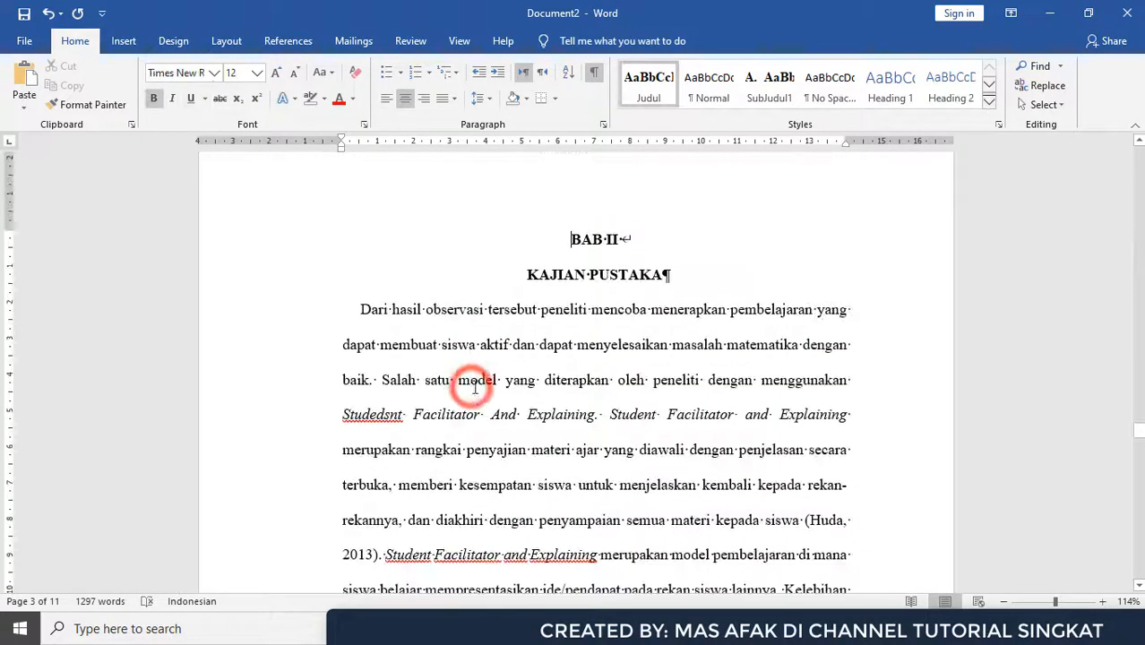
pyautogui.click(628, 276)
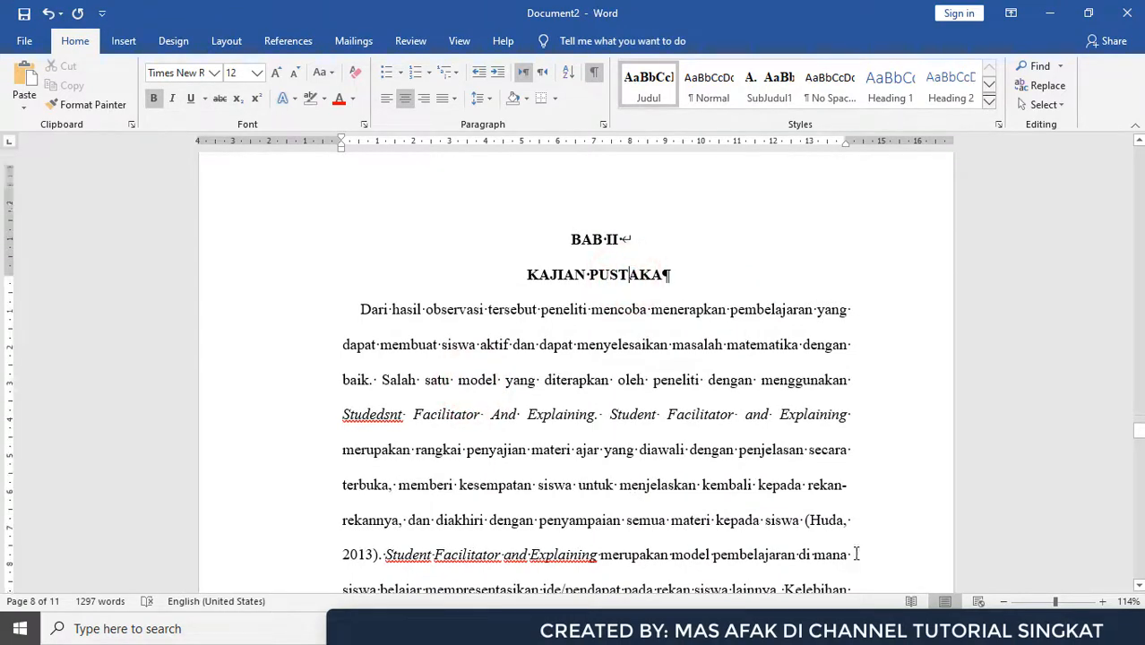
pyautogui.scroll(3, 1106, 424)
pyautogui.moveTo(1134, 428); pyautogui.dragTo(1138, 239)
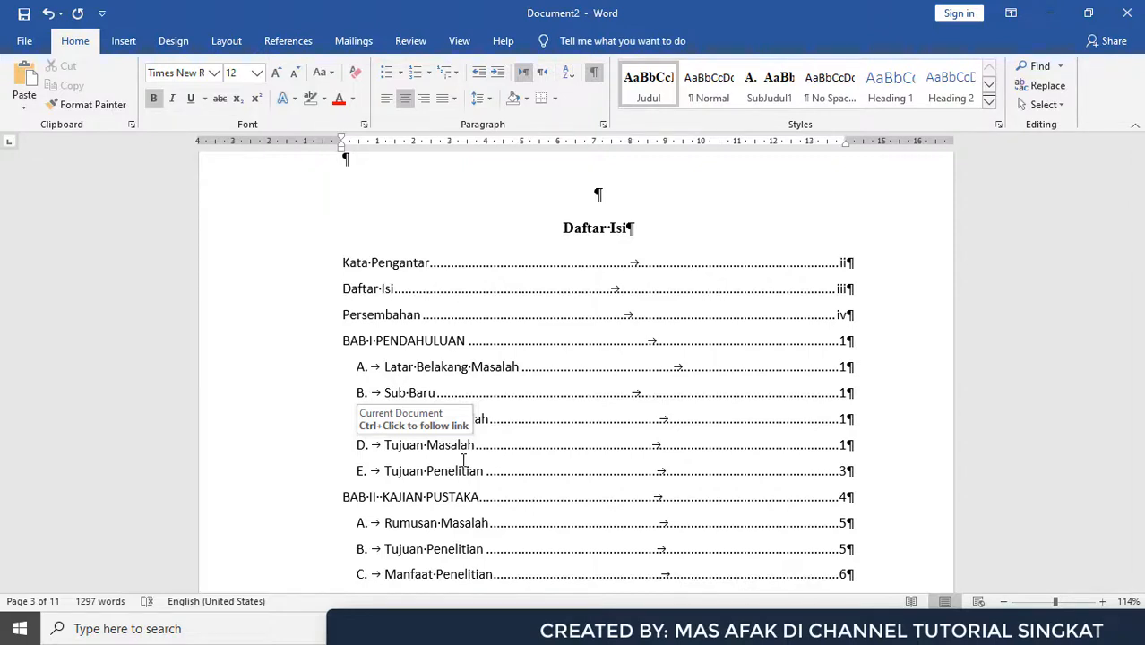
pyautogui.scroll(-1, 628, 389)
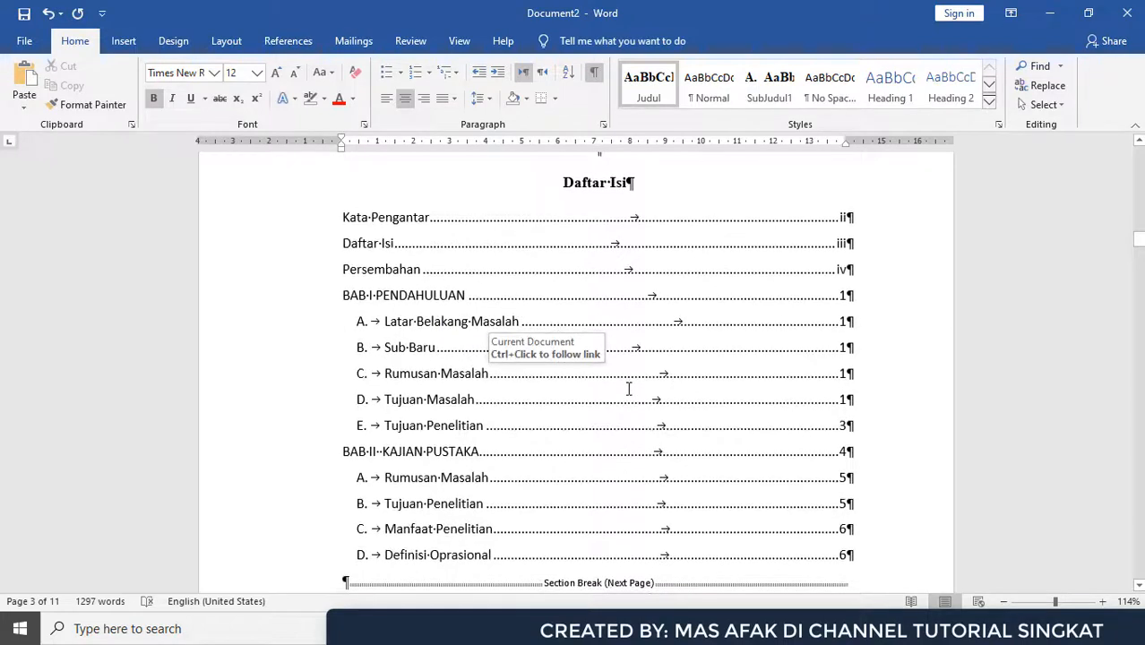